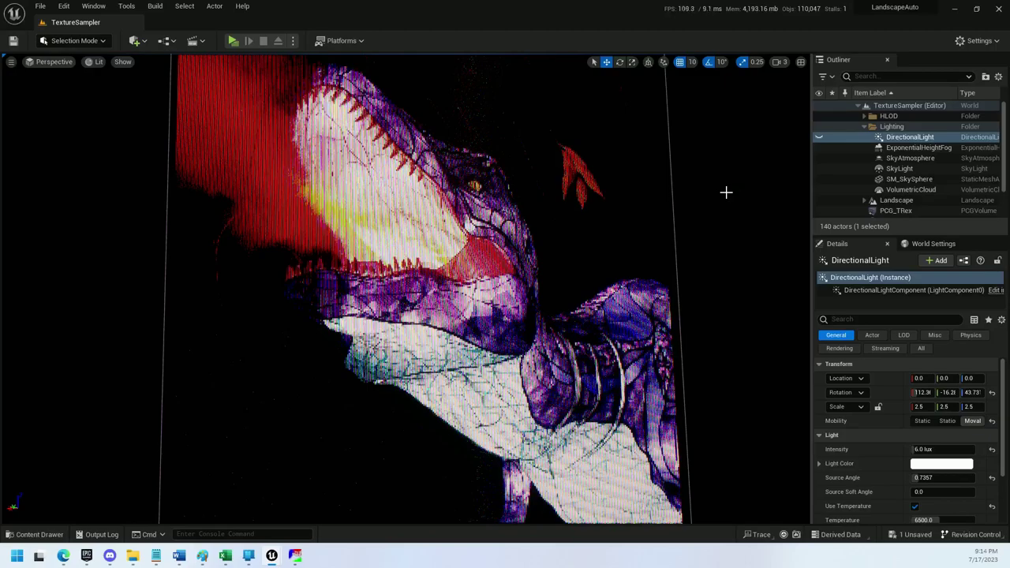
Step: Make the DirectionalLight visible and examine the coloured cylinders of the PCG_TRex volume up close
click(817, 138)
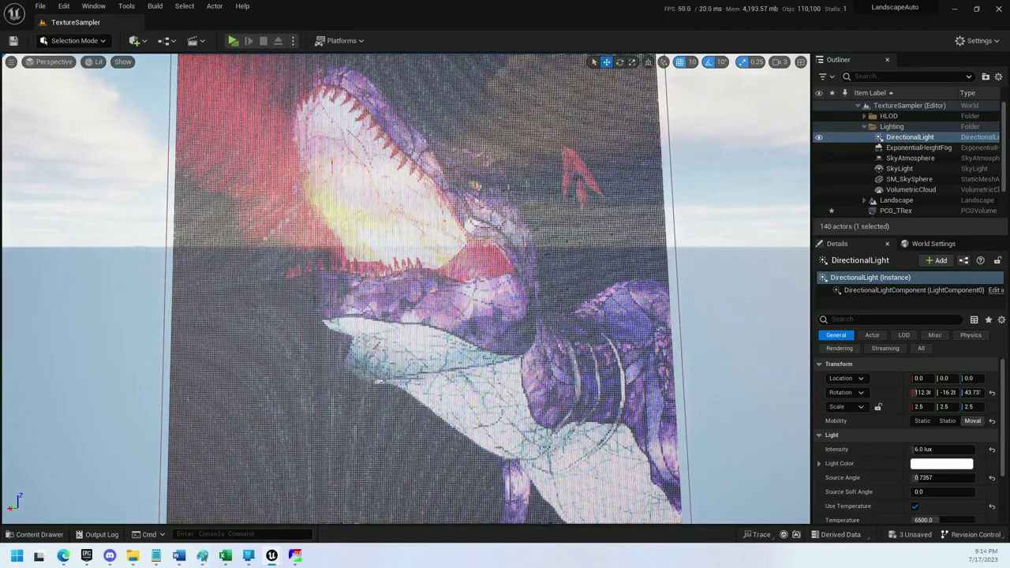
click(893, 210)
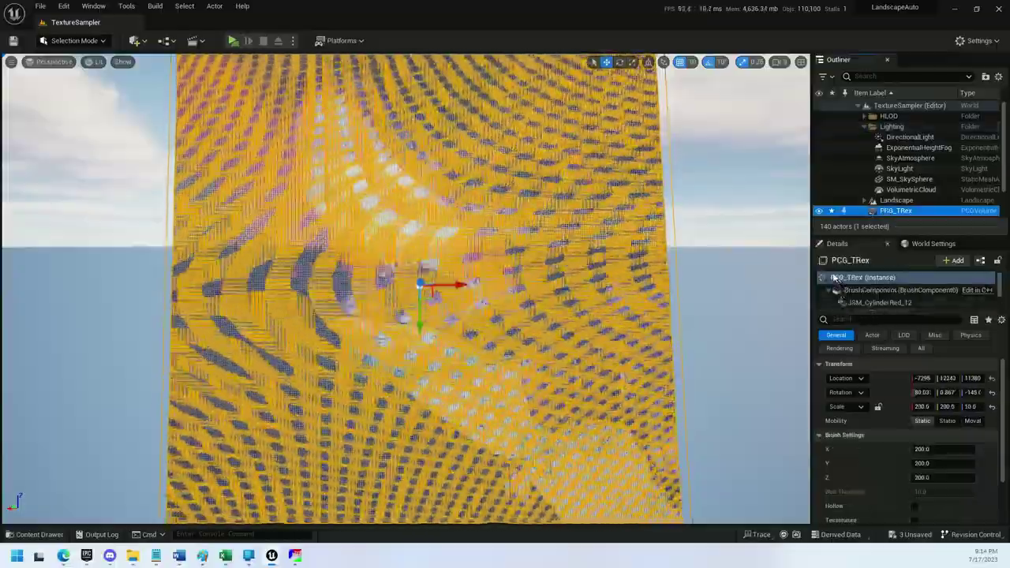
click(872, 302)
click(966, 367)
click(945, 366)
right_drag(742, 310, 735, 257)
click(741, 310)
key(w)
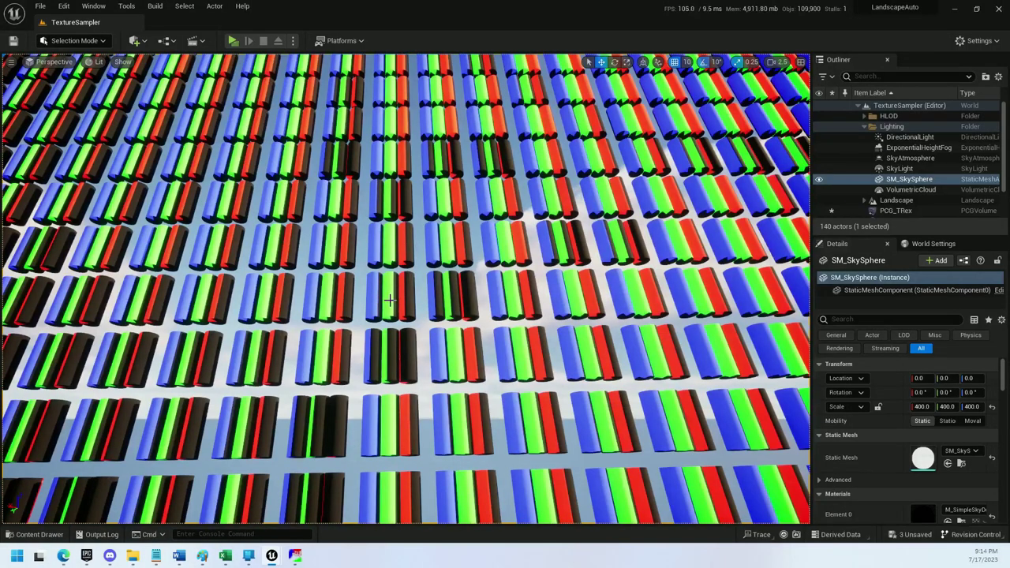
scroll(408, 296, down, 10)
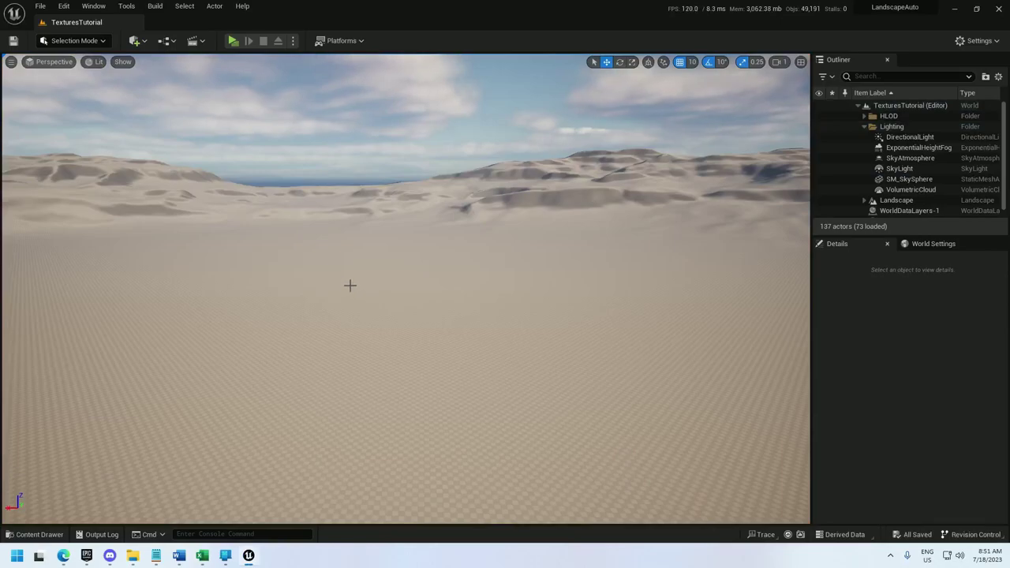
Step: Switch the editor from Selection to Modeling mode in the TexturesTutorial level
right_drag(321, 291, 351, 307)
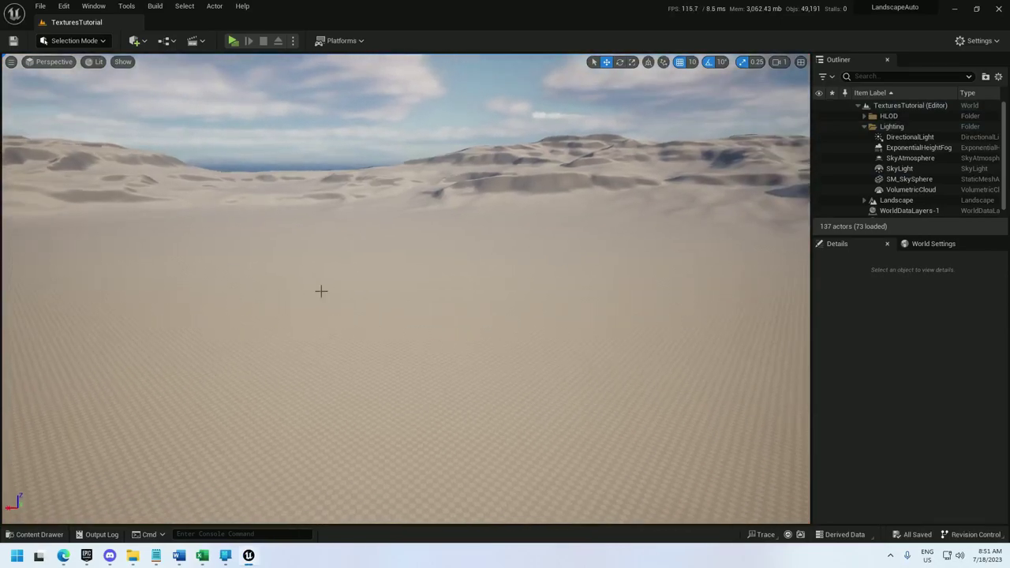
click(87, 41)
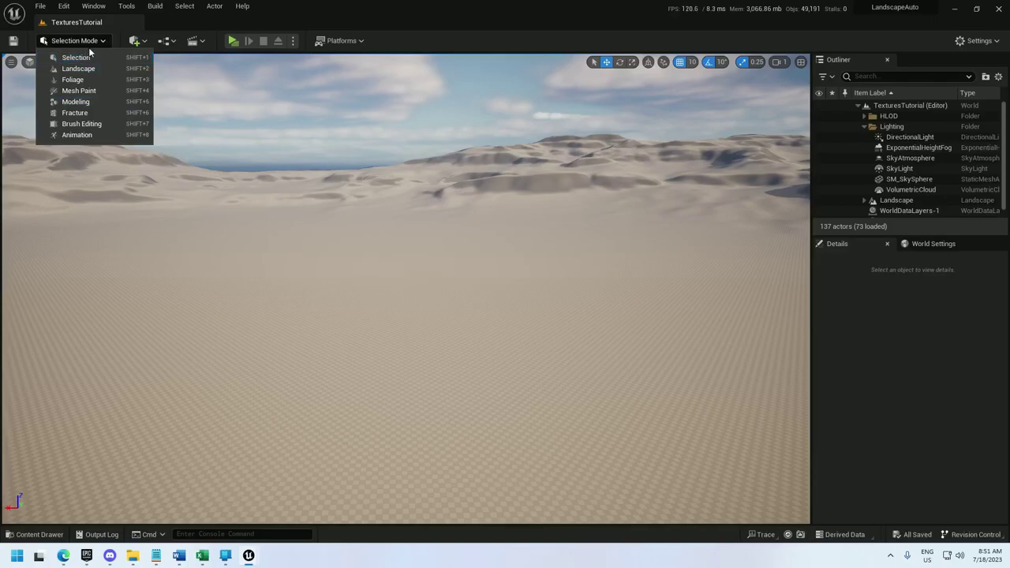
click(76, 101)
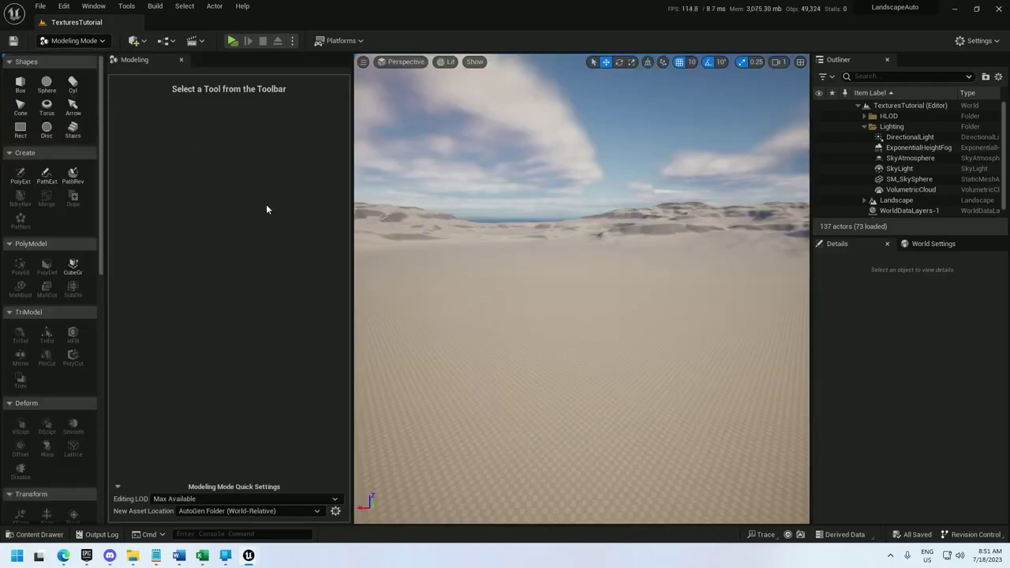
Step: Start a new cylinder shape with a height of 120 and a radius of 20
click(73, 84)
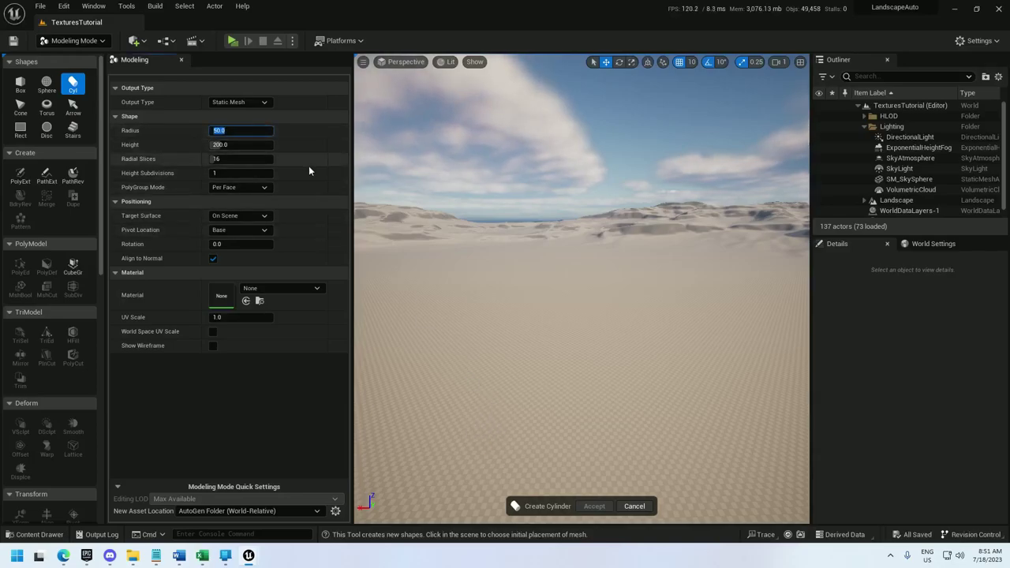
click(242, 145)
text(120)
click(237, 130)
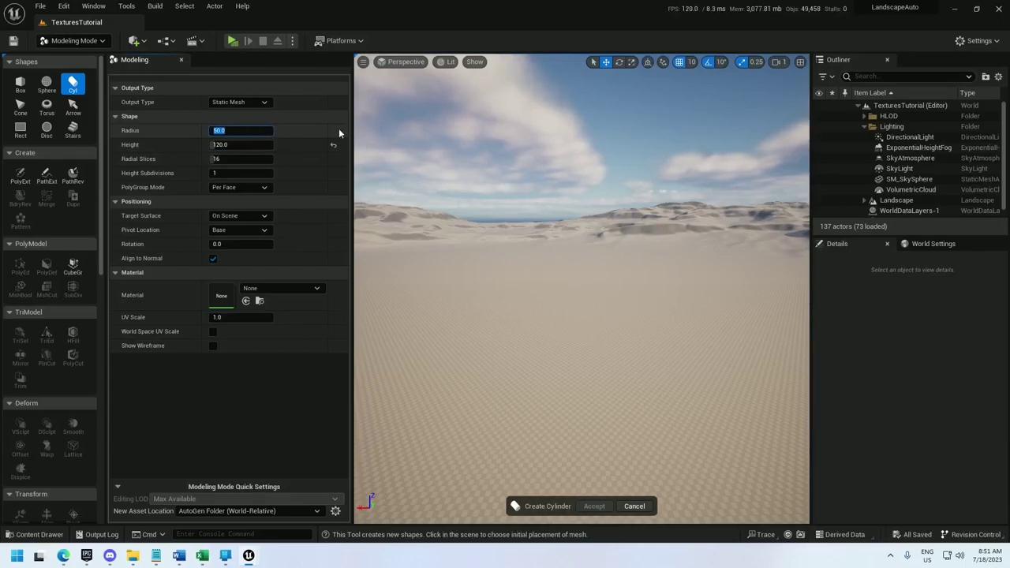
text(40)
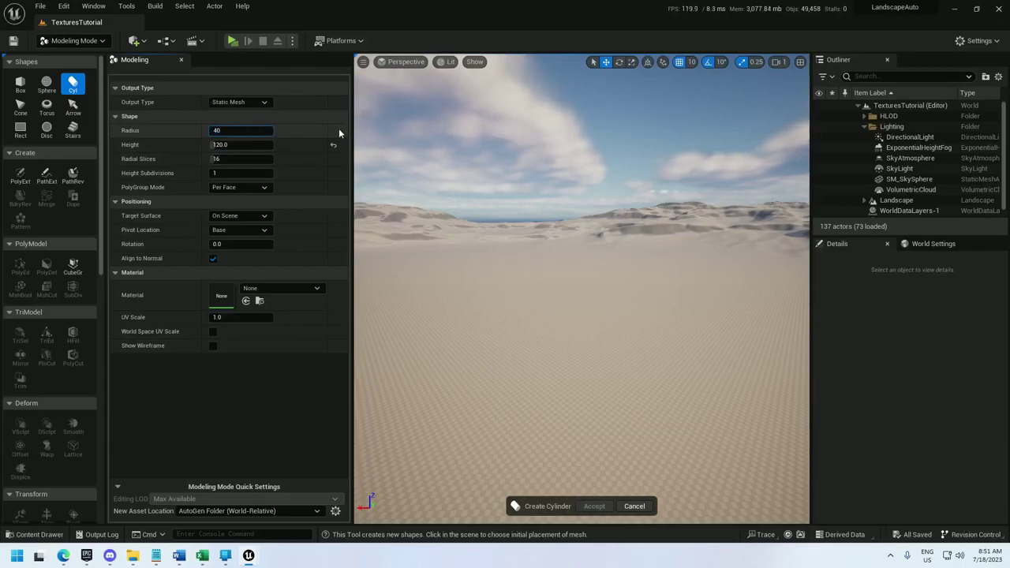
key(Delete)
text(2)
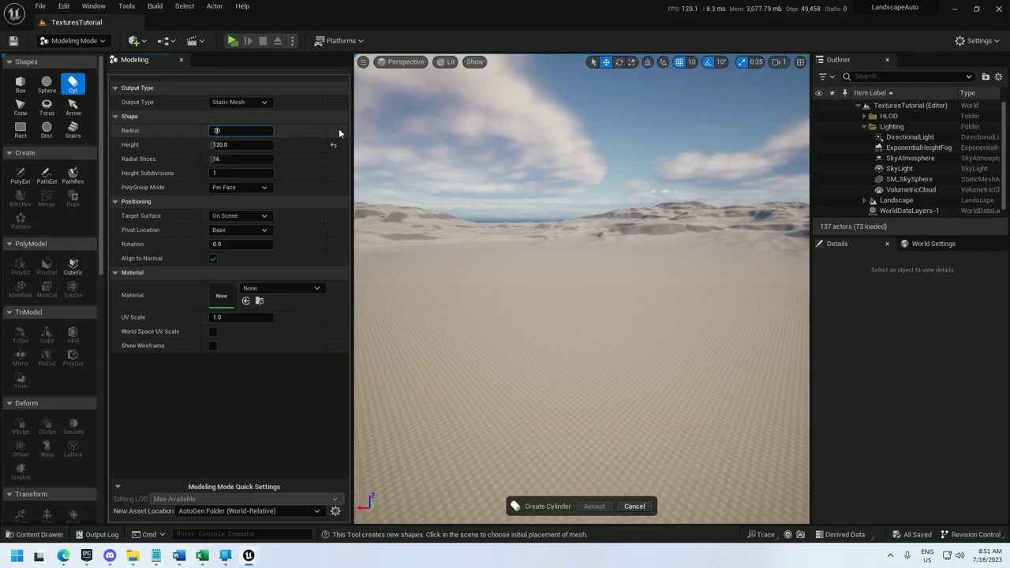
Step: Place the cylinder on the ground, rotate it 90° about X, centre its pivot location and accept the shape
click(474, 406)
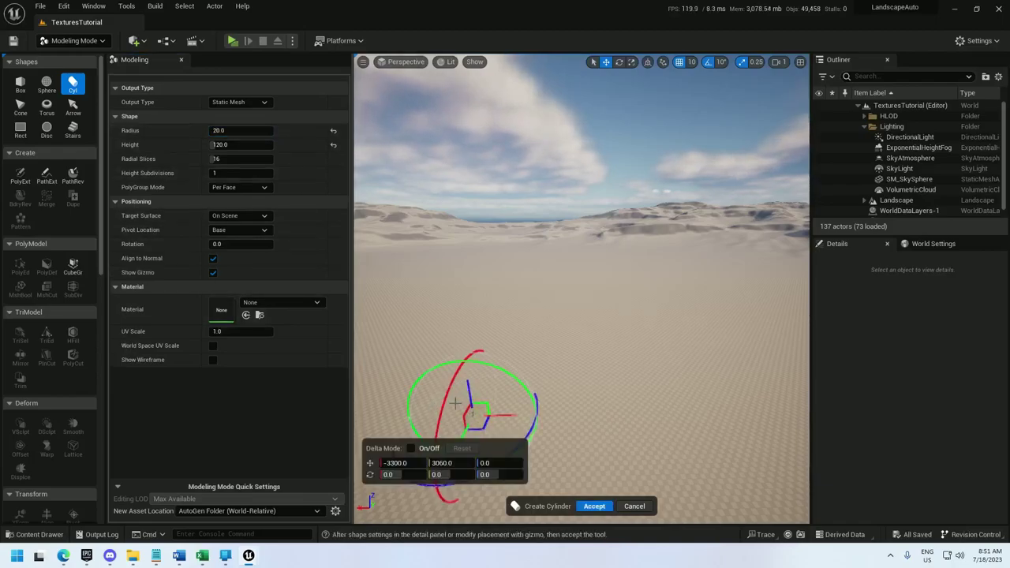
drag(446, 401, 495, 322)
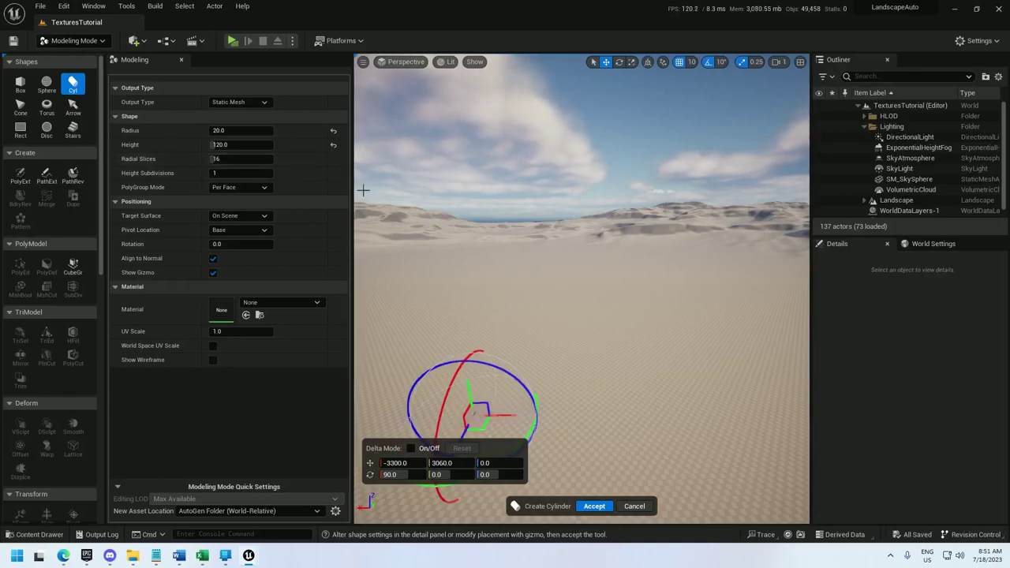
click(237, 230)
click(229, 250)
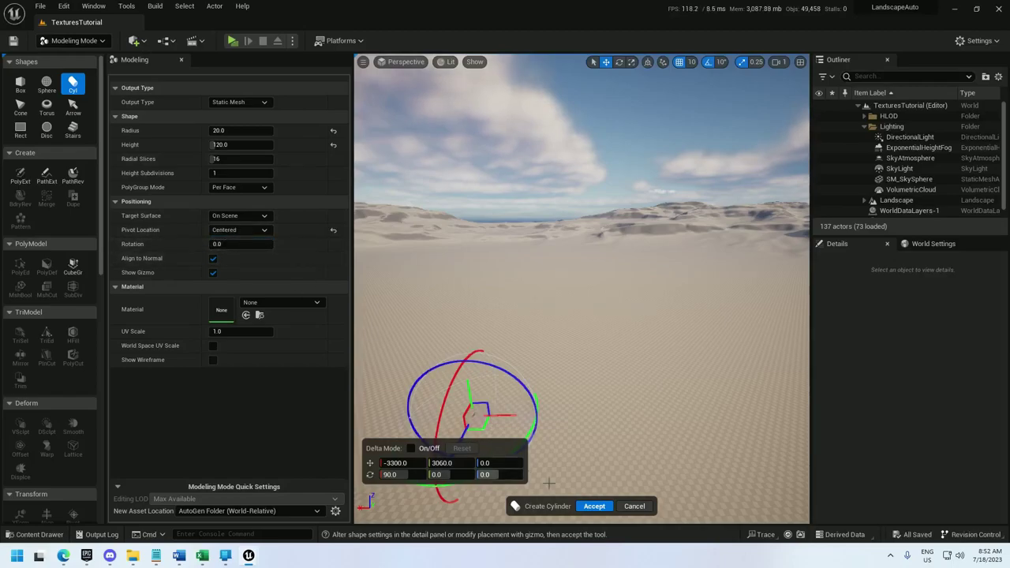
click(594, 506)
Step: Switch the transform gizmo of the new cylinder to world space
right_drag(561, 424, 556, 483)
key(w)
click(648, 63)
key(d)
right_drag(644, 248, 660, 153)
key(w)
key(w)
key(a)
key(d)
right_drag(630, 185, 642, 264)
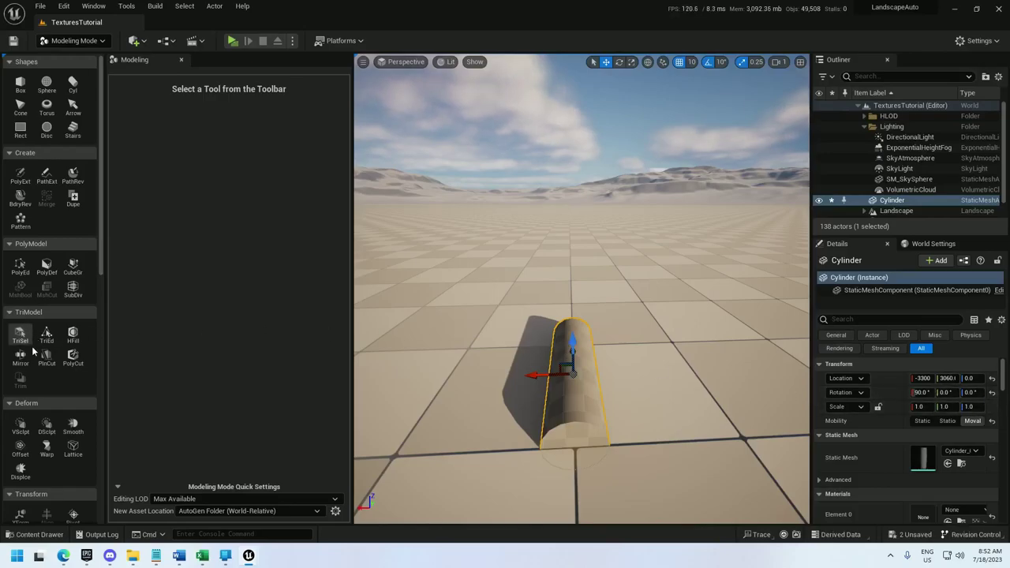
Step: Bake the cylinder's rotation and full scale into its mesh with the Bake Transform tool
scroll(66, 358, down, 4)
scroll(66, 358, down, 1)
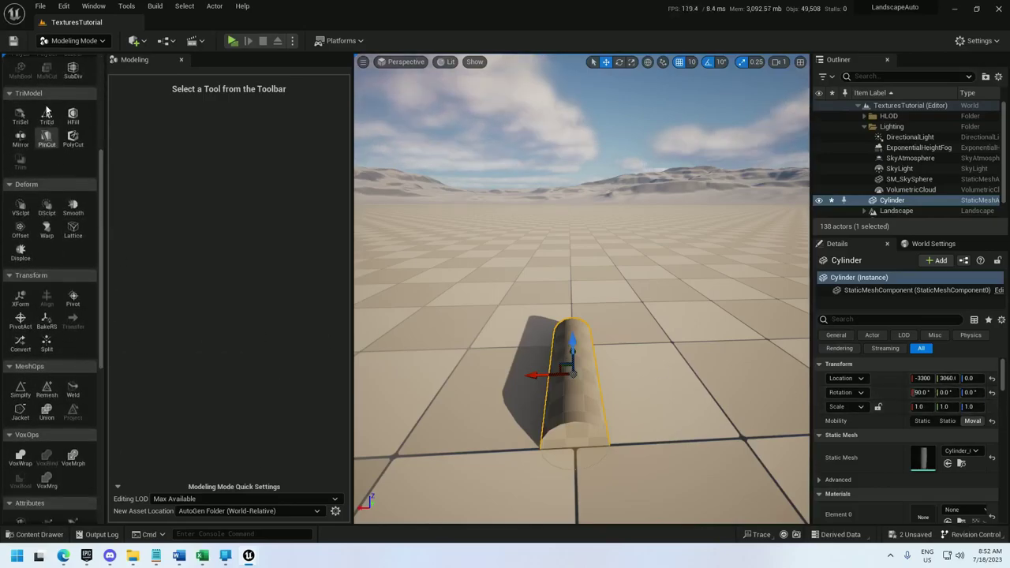
click(47, 320)
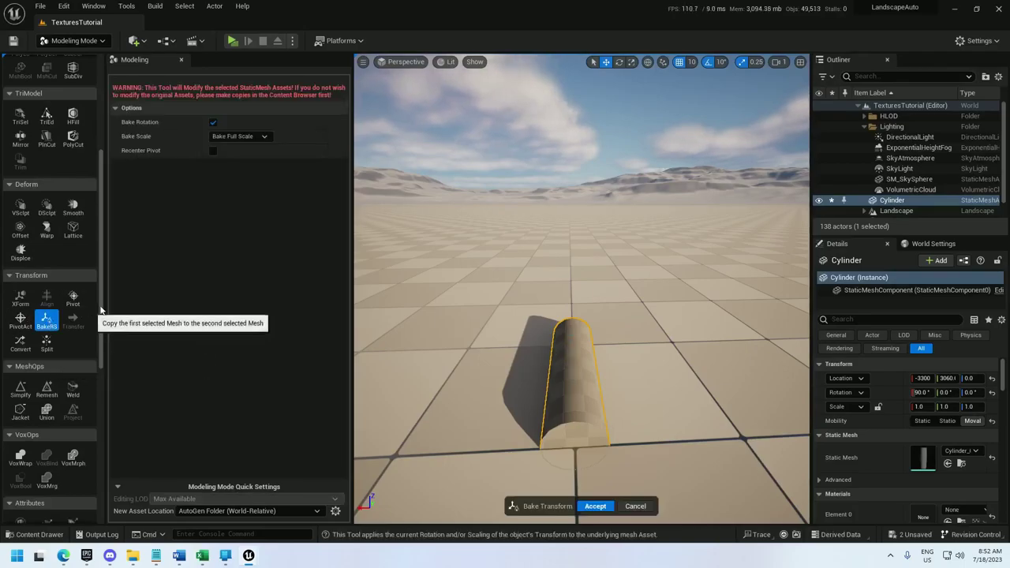
click(595, 505)
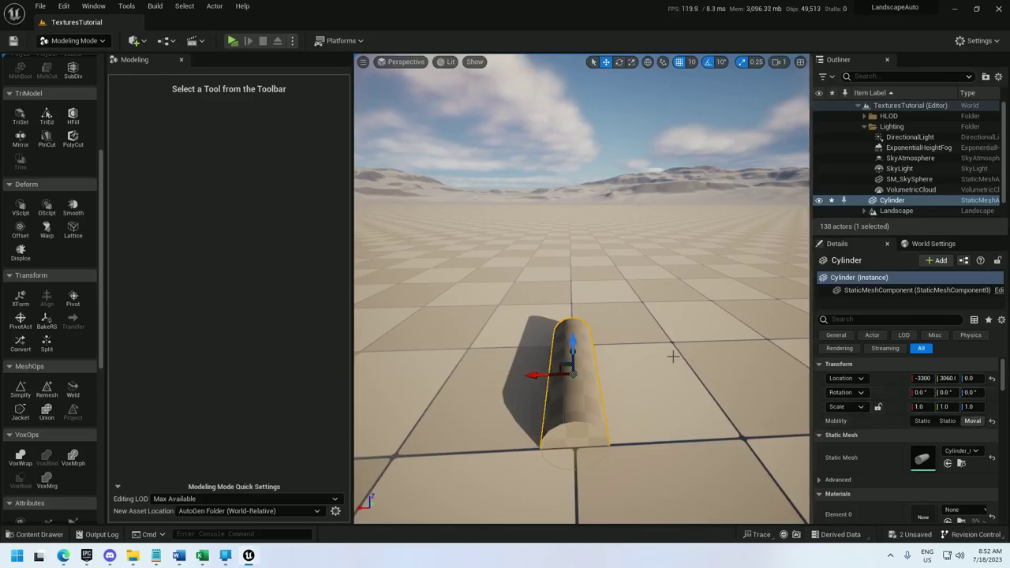
Step: Locate the cylinder's static mesh asset and move it into the Main/Texture/Tutorial folder
scroll(672, 356, down, 5)
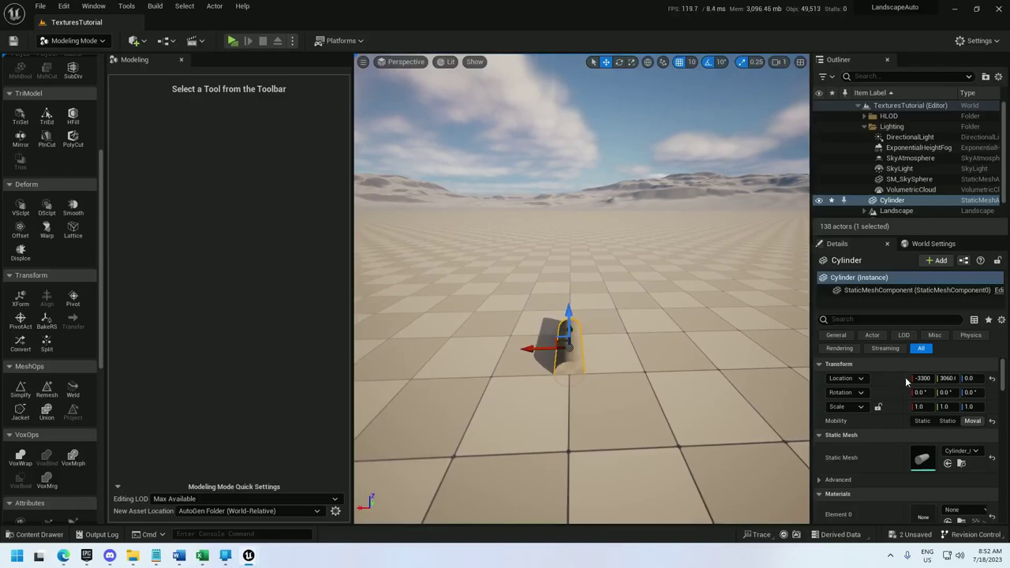
click(961, 464)
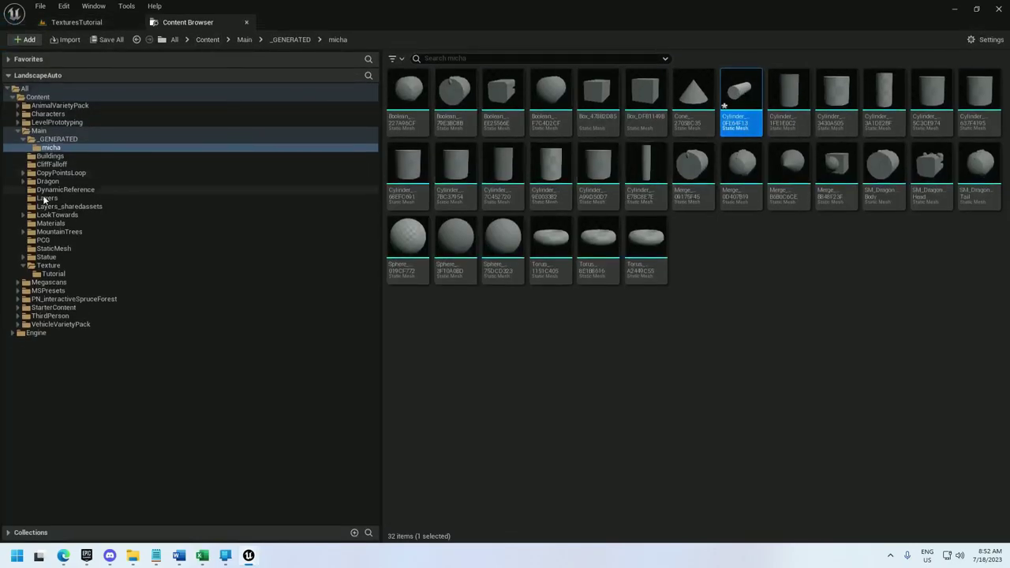
drag(741, 94, 54, 273)
click(83, 295)
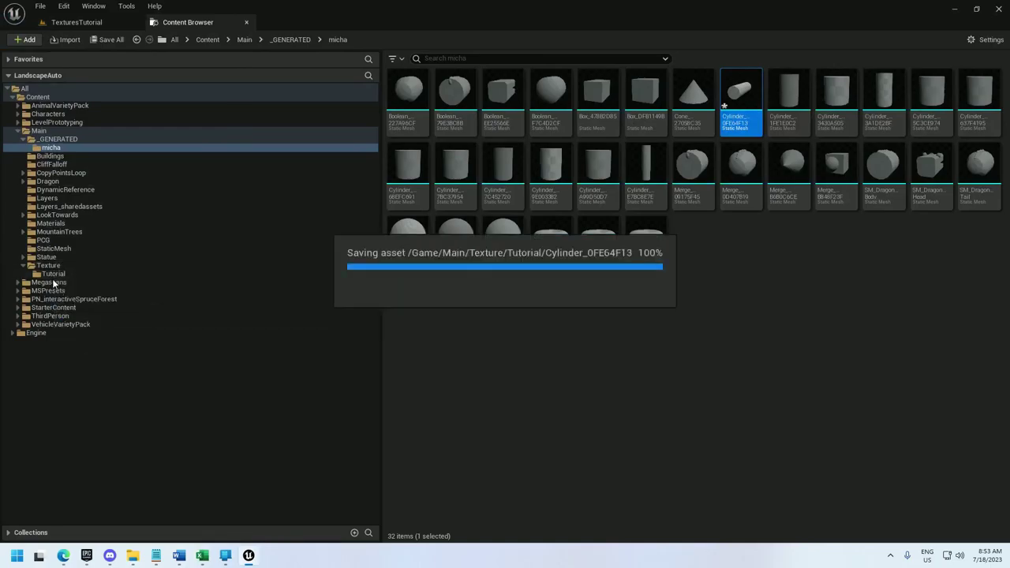
Step: Rename the cylinder static mesh in the Tutorial folder as Pixel
click(52, 274)
click(412, 88)
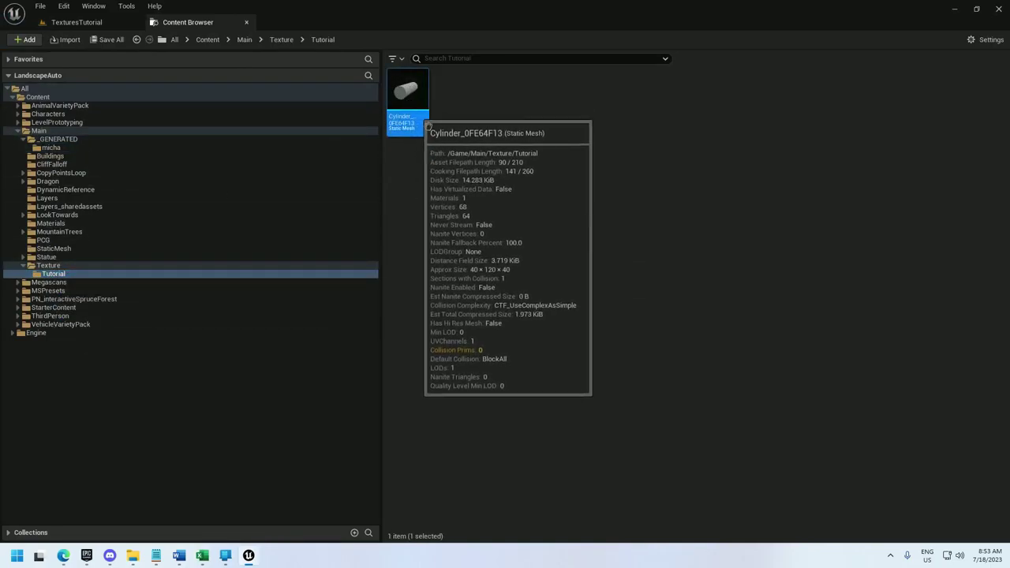
key(F2)
text(Pixel)
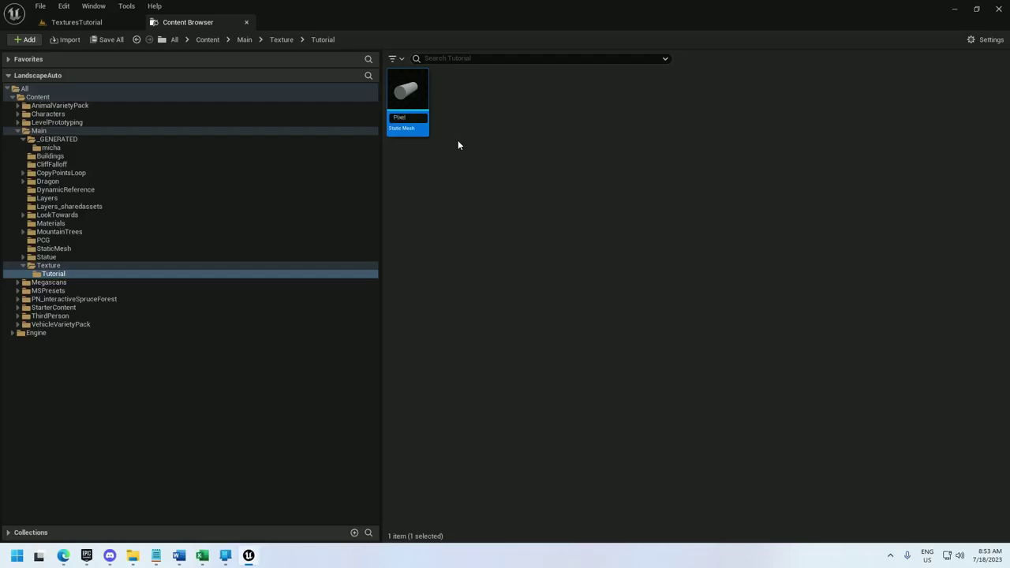
key(Return)
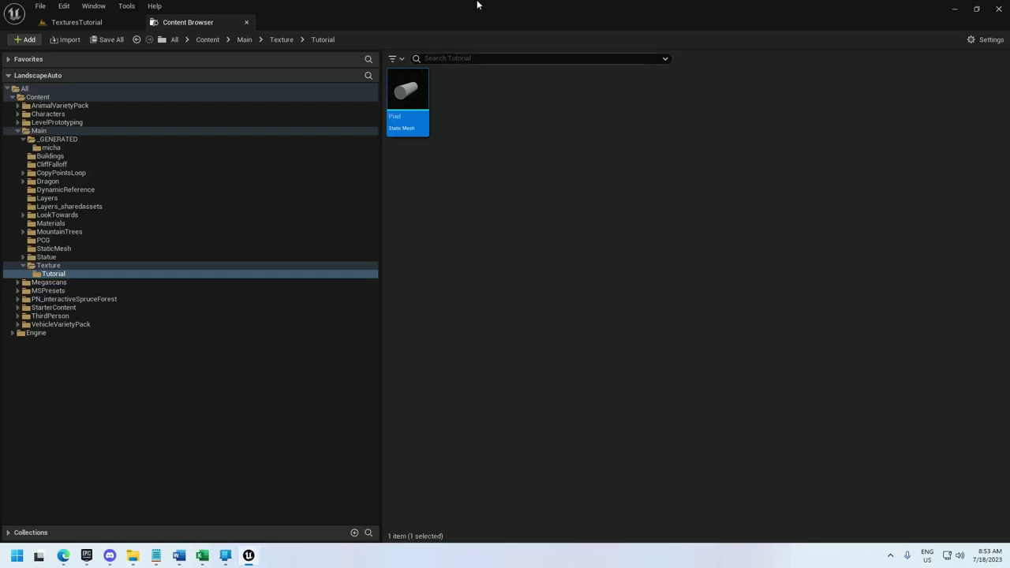
Step: Close the Content Browser and raise the cylinder above the ground to a Z location of 70
middle_click(196, 22)
right_drag(573, 278, 616, 302)
drag(555, 294, 555, 251)
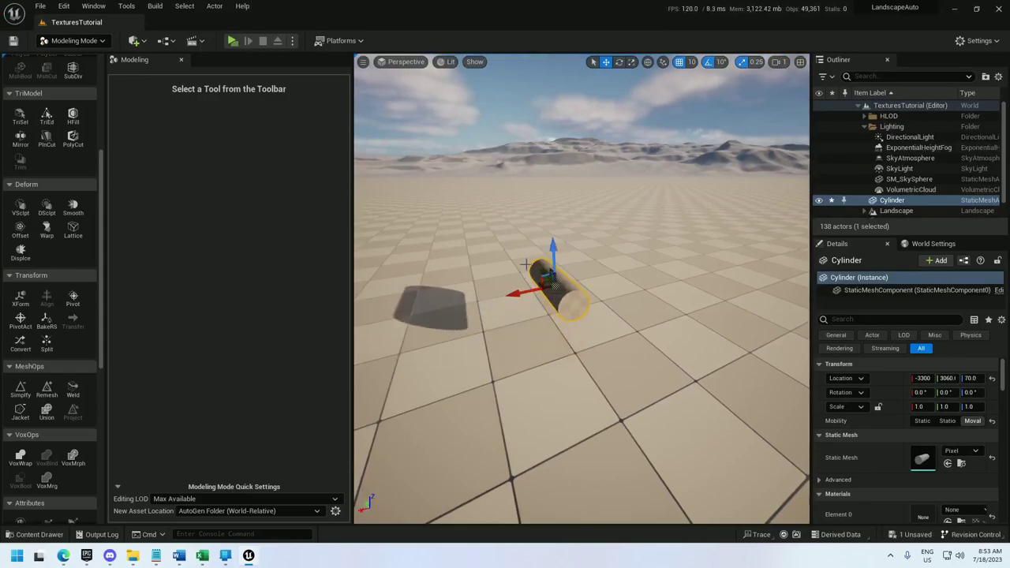
Step: Open the cylinder in the Edit Materials tool and add a second material element
right_drag(572, 269, 714, 273)
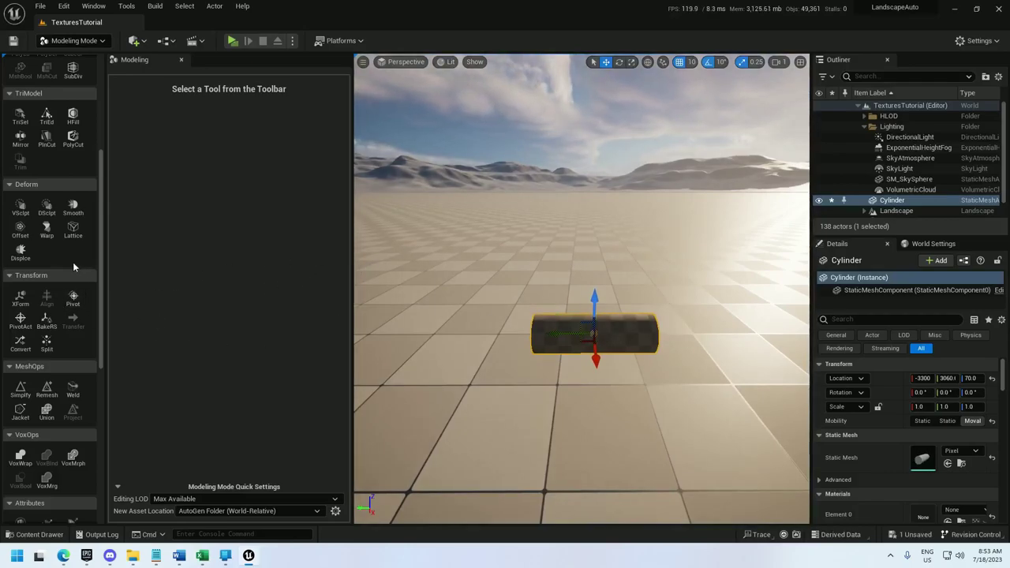
scroll(72, 261, down, 4)
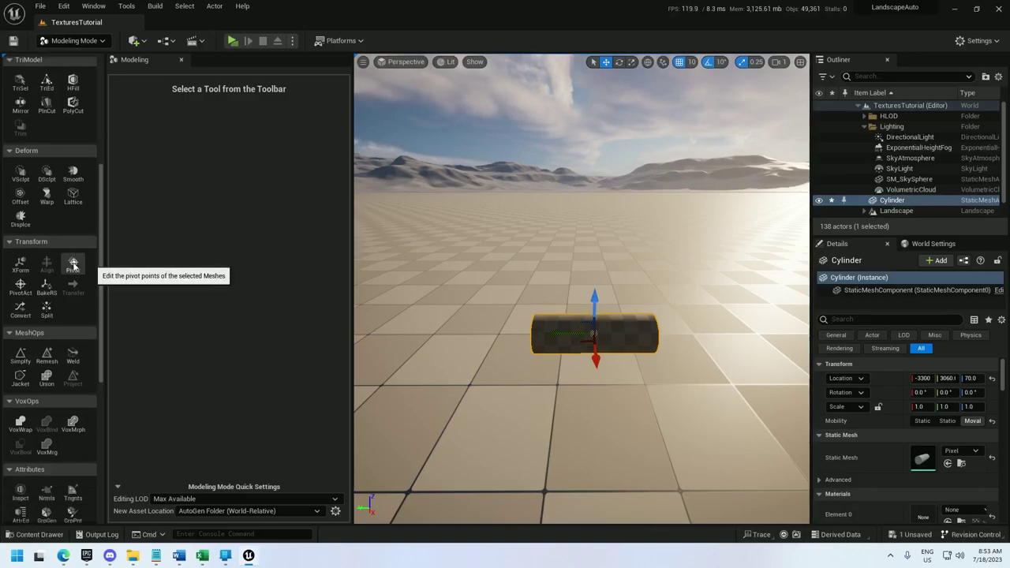
scroll(71, 282, down, 3)
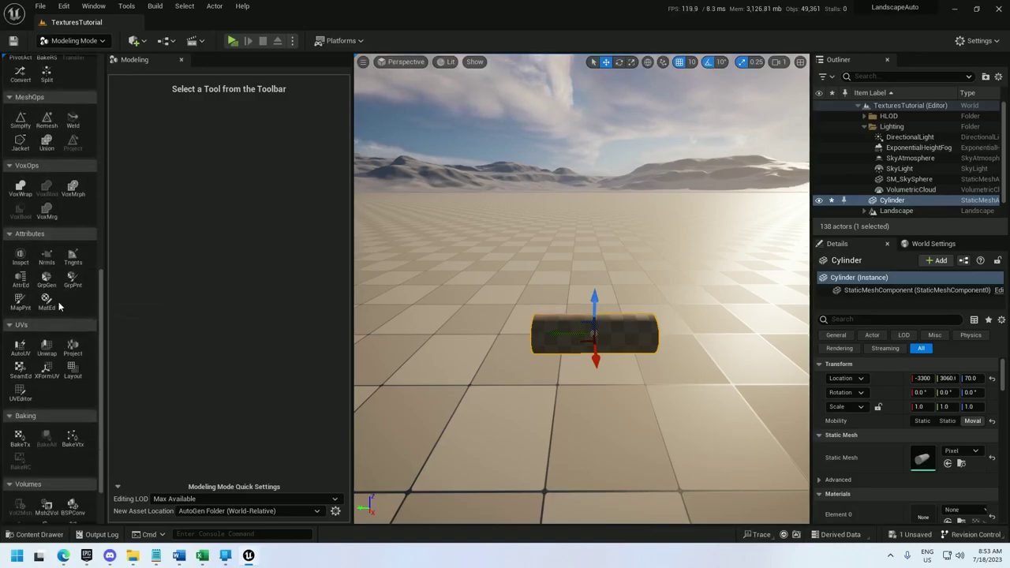
click(47, 301)
mouse_move(595, 348)
right_down()
mouse_move(597, 365)
mouse_move(584, 338)
mouse_move(587, 214)
mouse_move(588, 233)
right_up()
scroll(584, 338, down, 1)
key(q)
key(w)
scroll(586, 230, down, 1)
key(s)
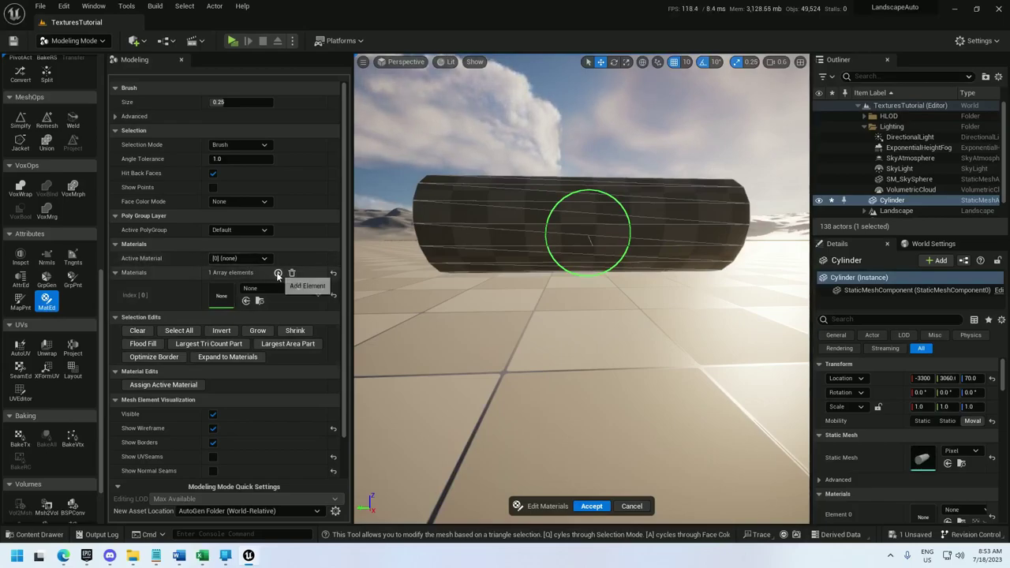
click(277, 273)
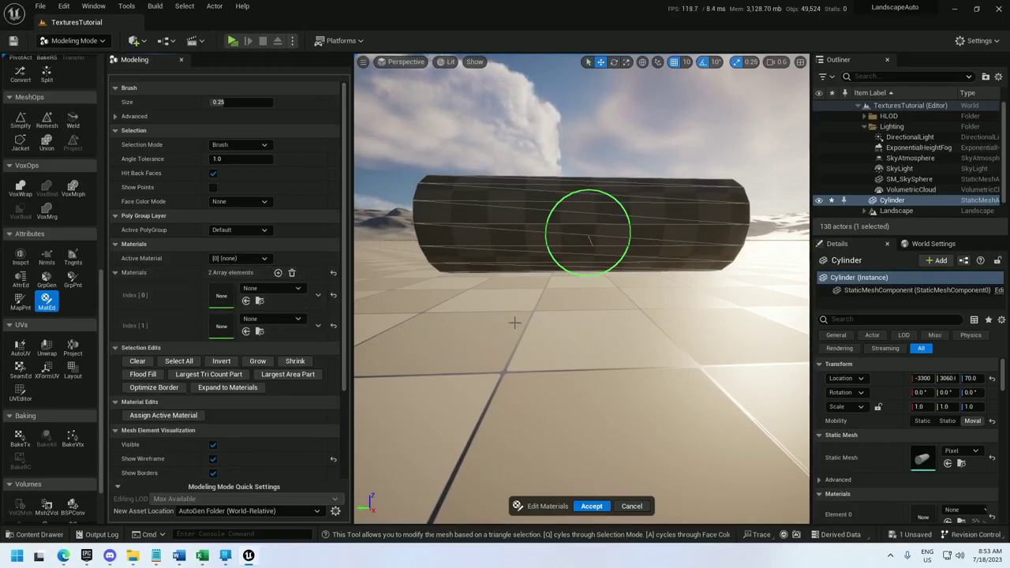
Step: Brush-select all faces of the cylinder's upper half, including the upper halves of its end caps
mouse_move(620, 203)
right_down()
mouse_move(604, 209)
mouse_move(626, 206)
right_up()
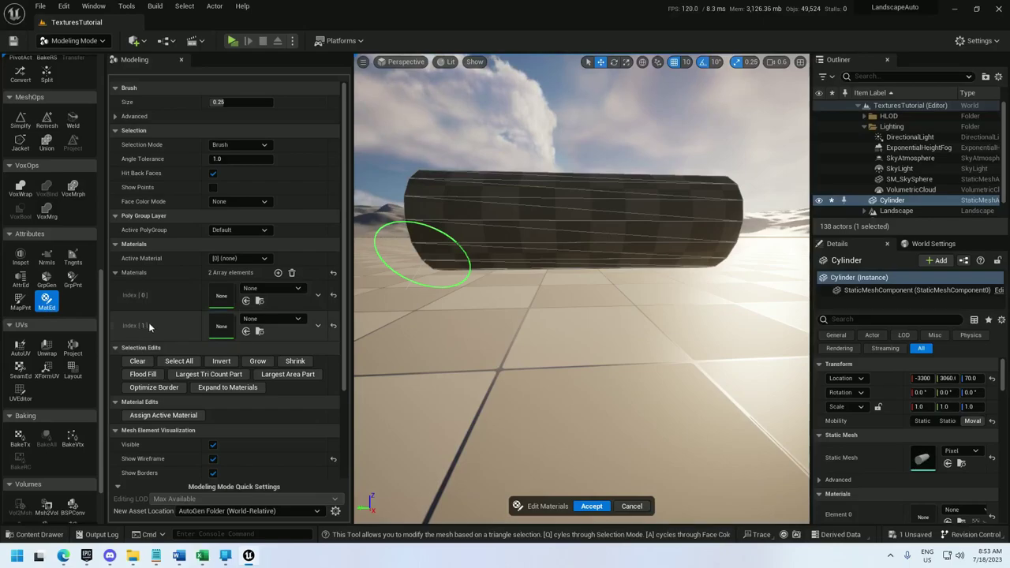
right_drag(550, 312, 550, 403)
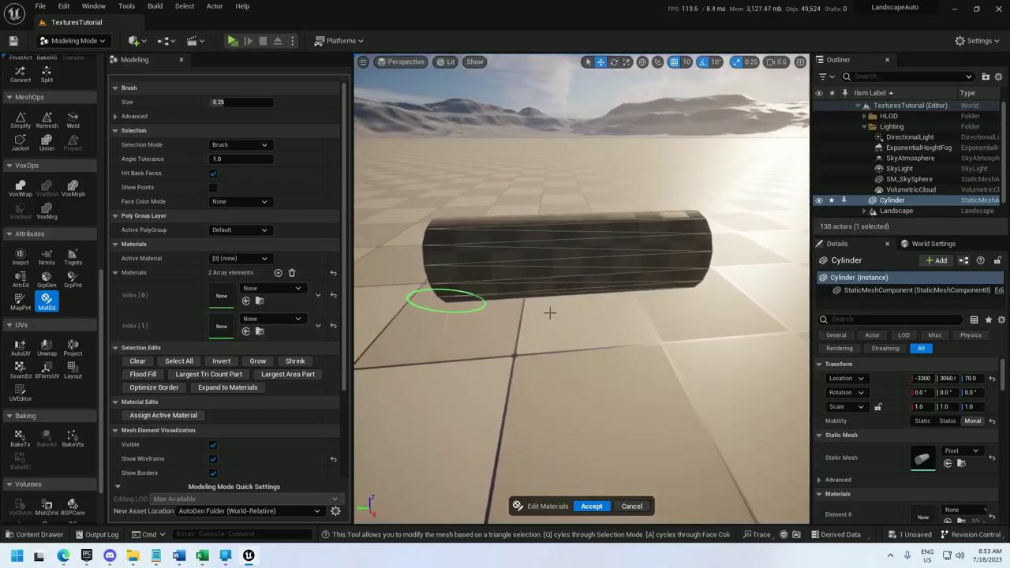
click(559, 245)
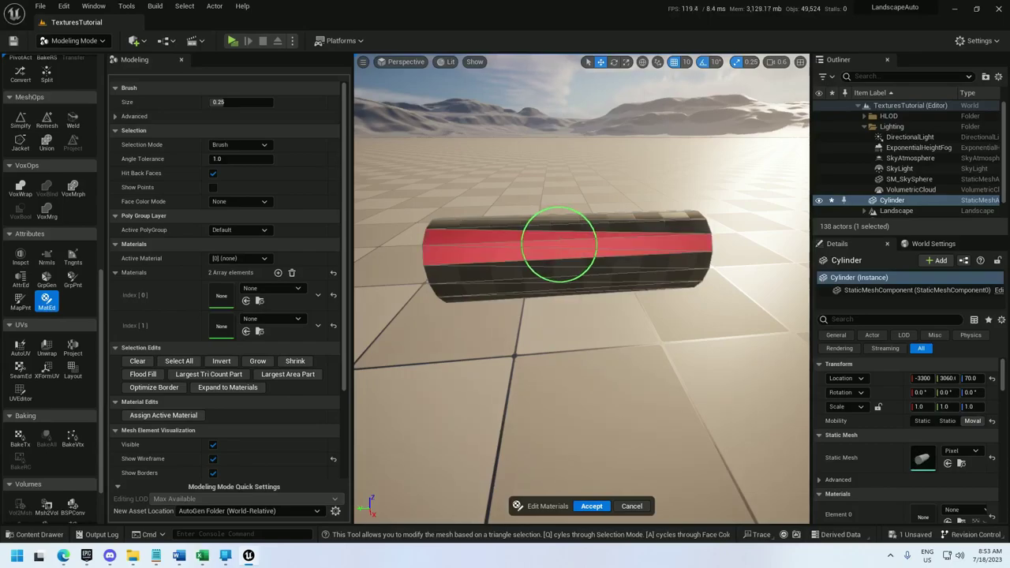
right_drag(559, 244, 552, 197)
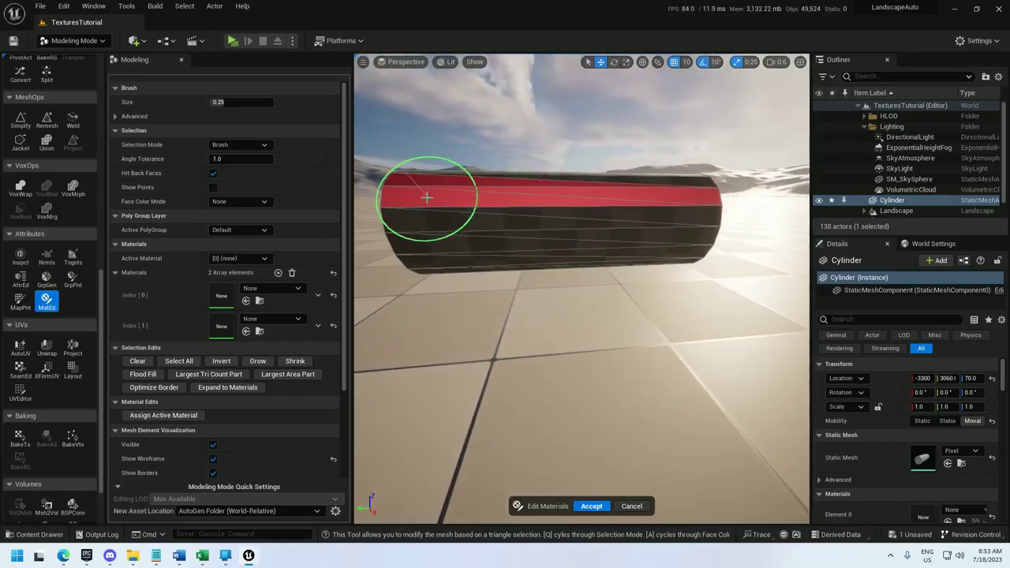
drag(419, 203, 418, 211)
right_drag(419, 211, 419, 300)
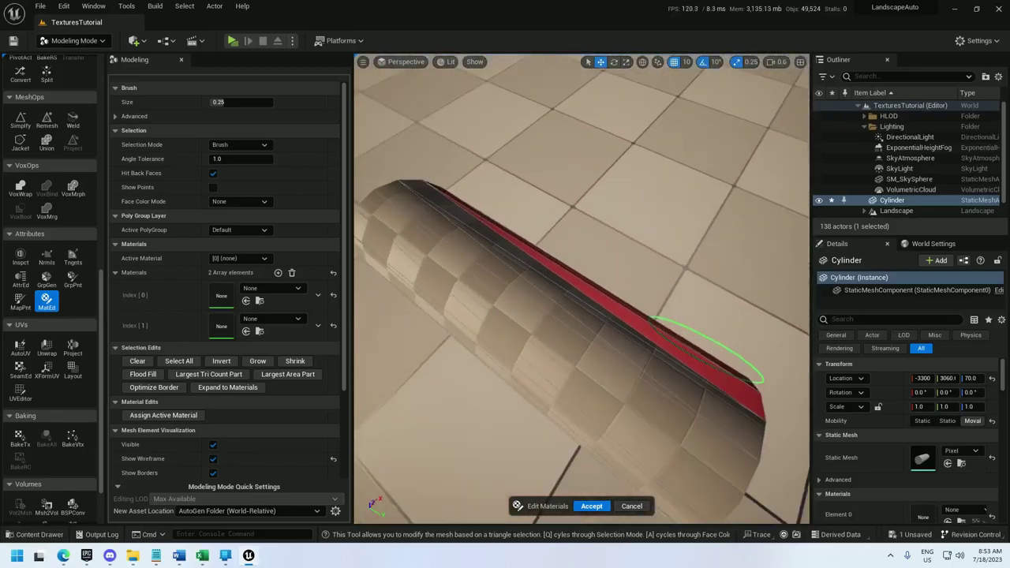
scroll(707, 351, down, 5)
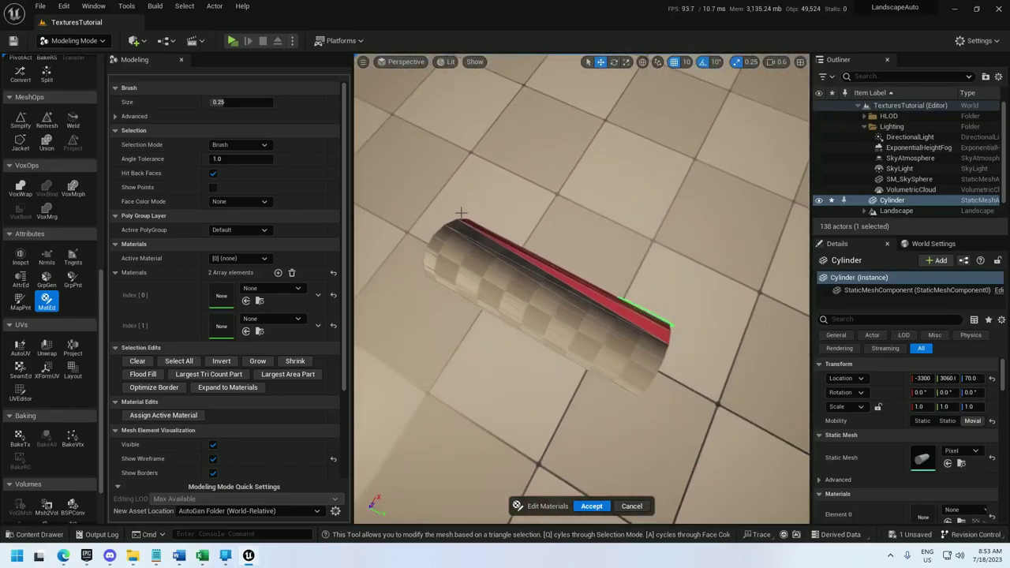
click(514, 303)
right_drag(514, 304, 381, 179)
mouse_move(456, 327)
alt+mouse_down()
mouse_move(413, 322)
mouse_move(591, 316)
alt+mouse_up()
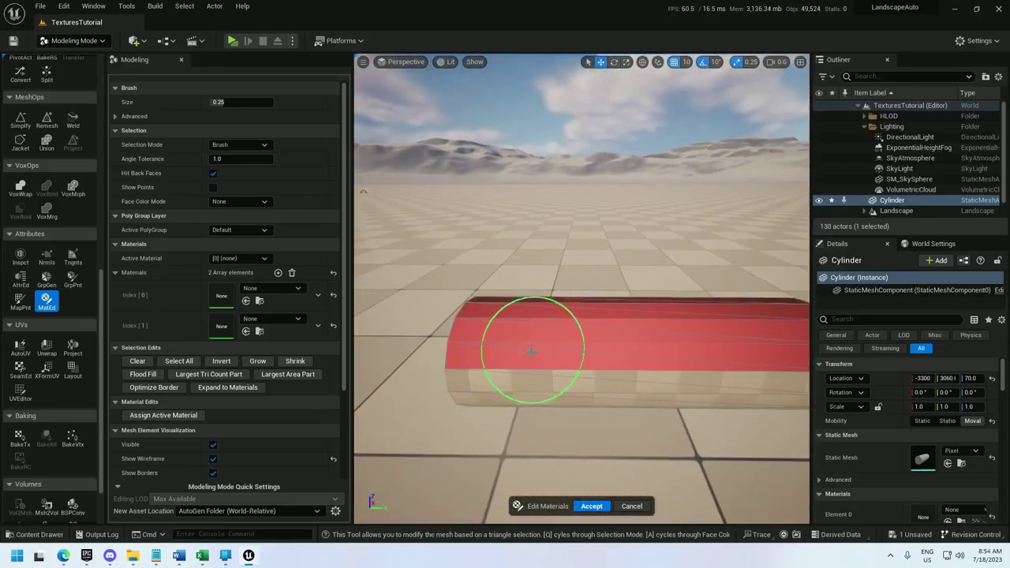
alt+drag(530, 354, 527, 355)
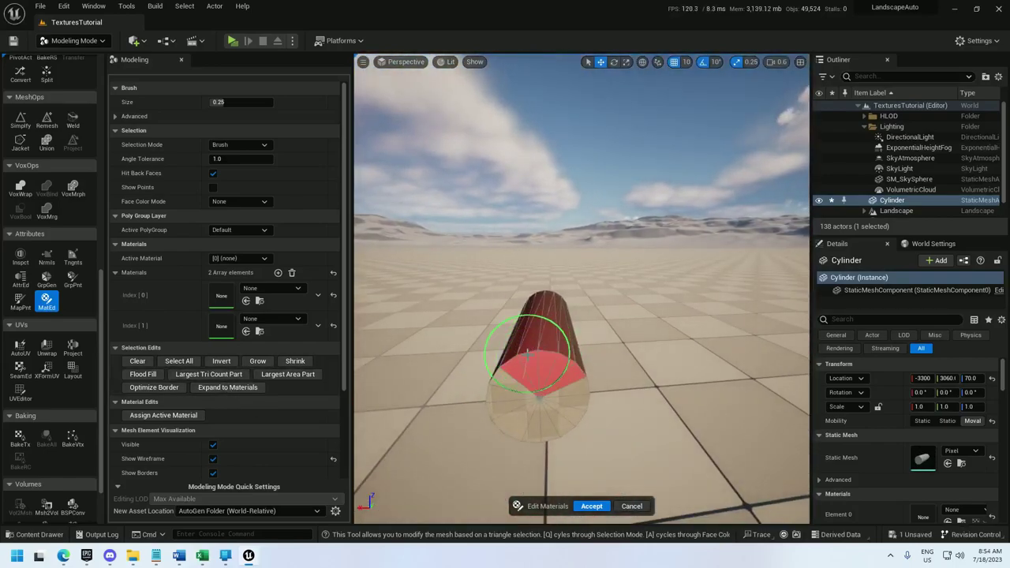
alt+drag(530, 353, 478, 338)
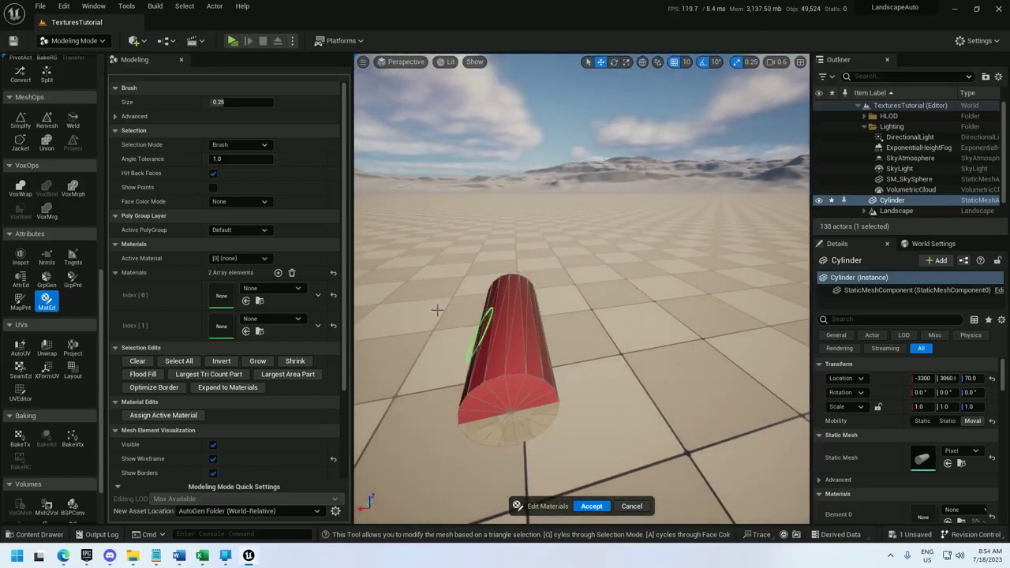
Step: Assign material element [1] to the selected upper-half faces and accept the material edits
click(237, 258)
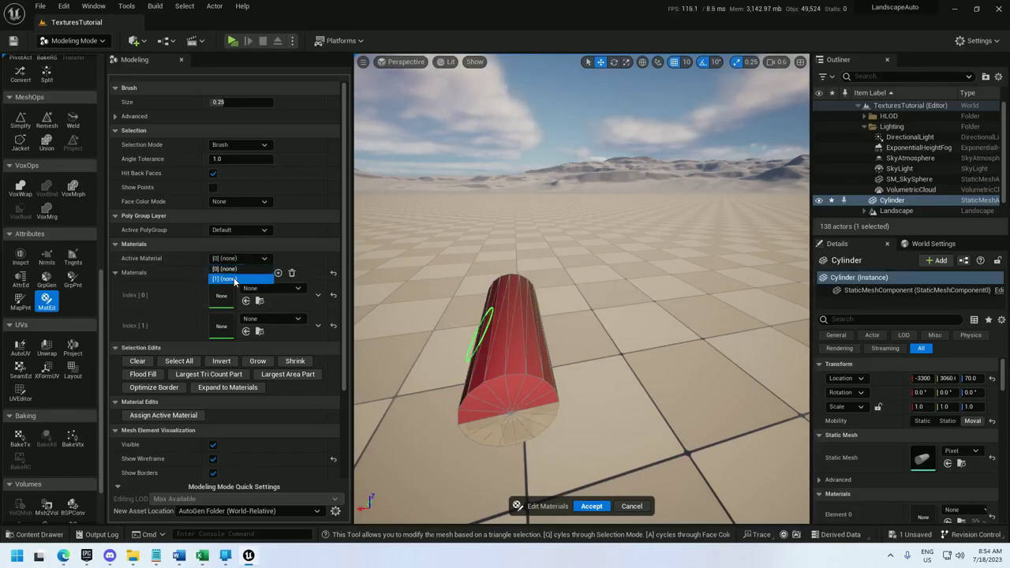
click(228, 280)
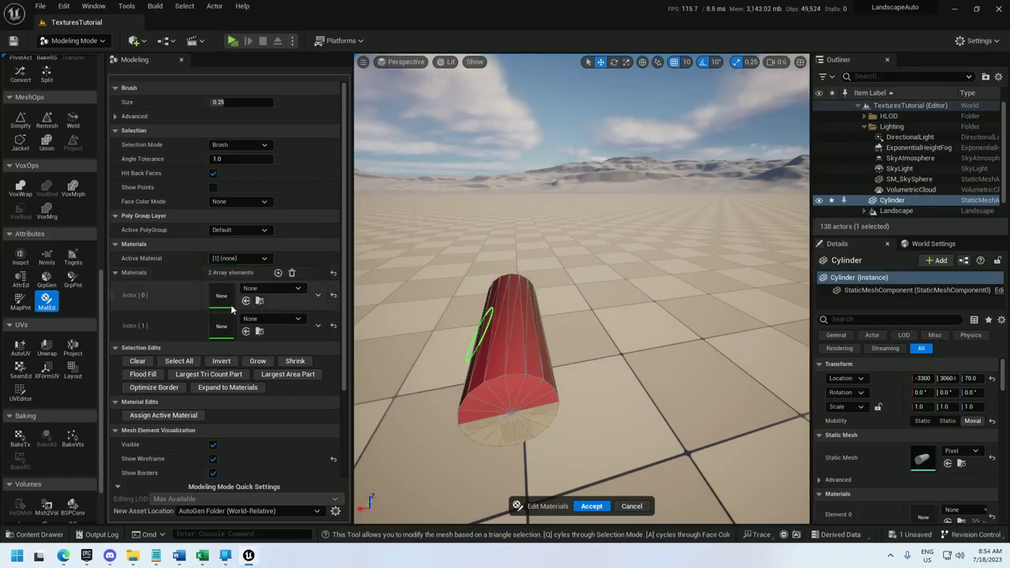
click(172, 418)
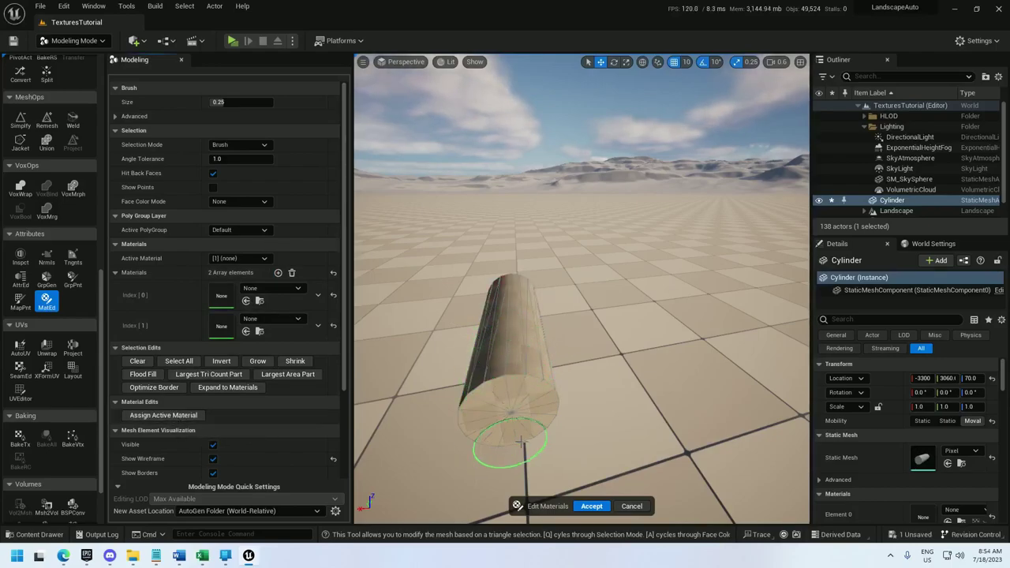
alt+drag(503, 421, 509, 428)
click(591, 506)
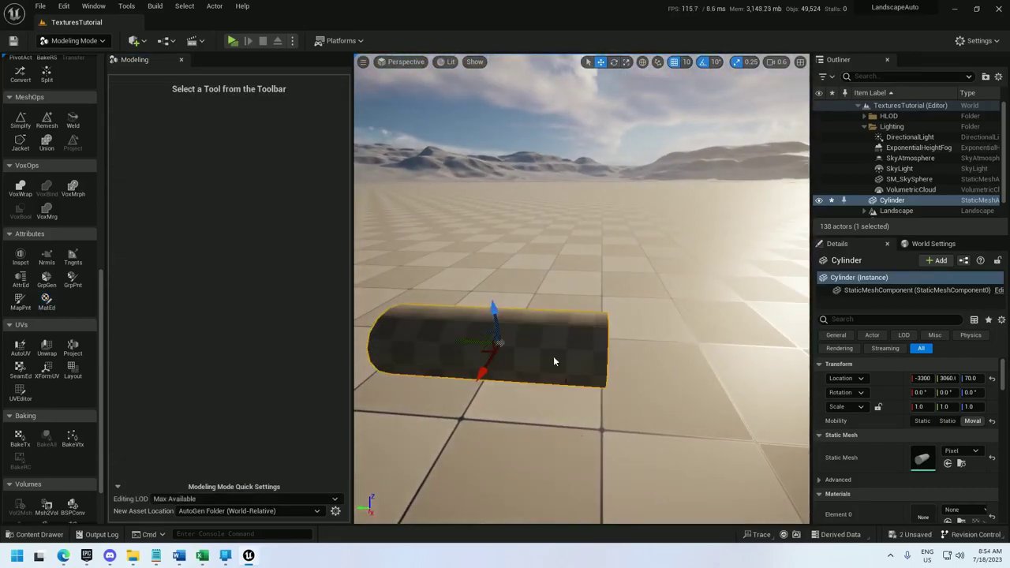
Step: Create a material named M_Pixel in the Tutorial folder and open it for editing
alt+drag(551, 349, 547, 307)
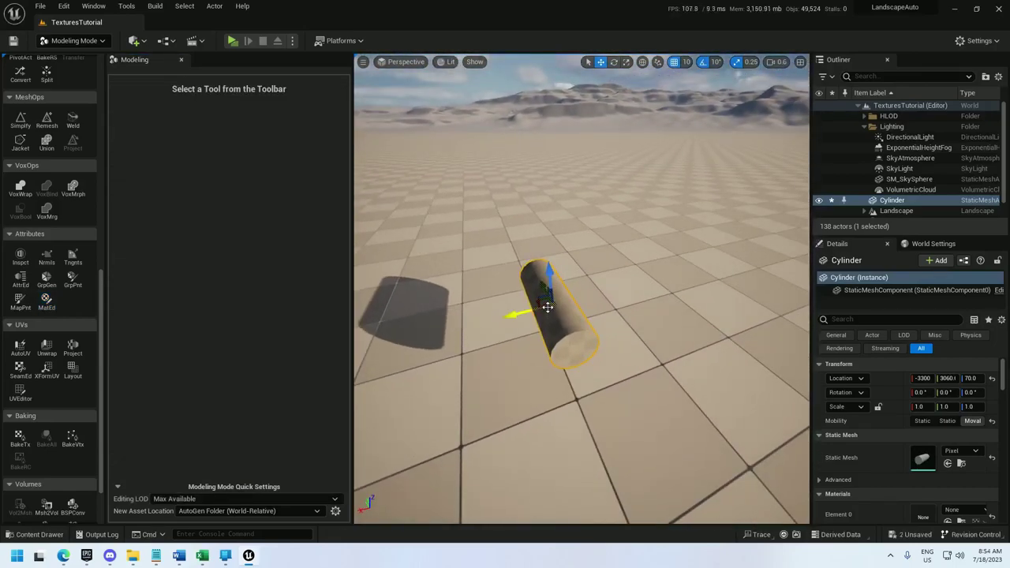
key(ctrl+space)
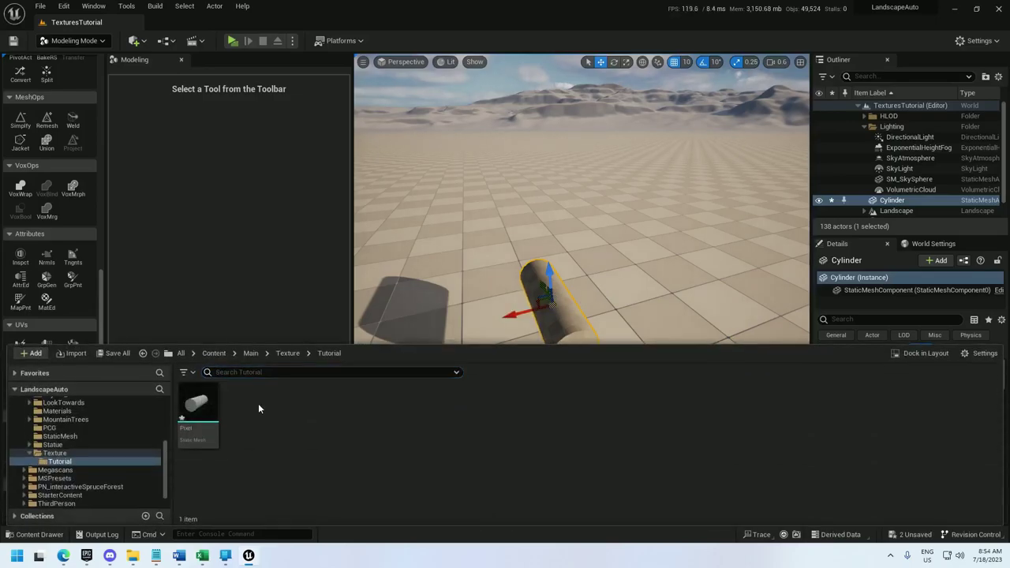
right_click(258, 403)
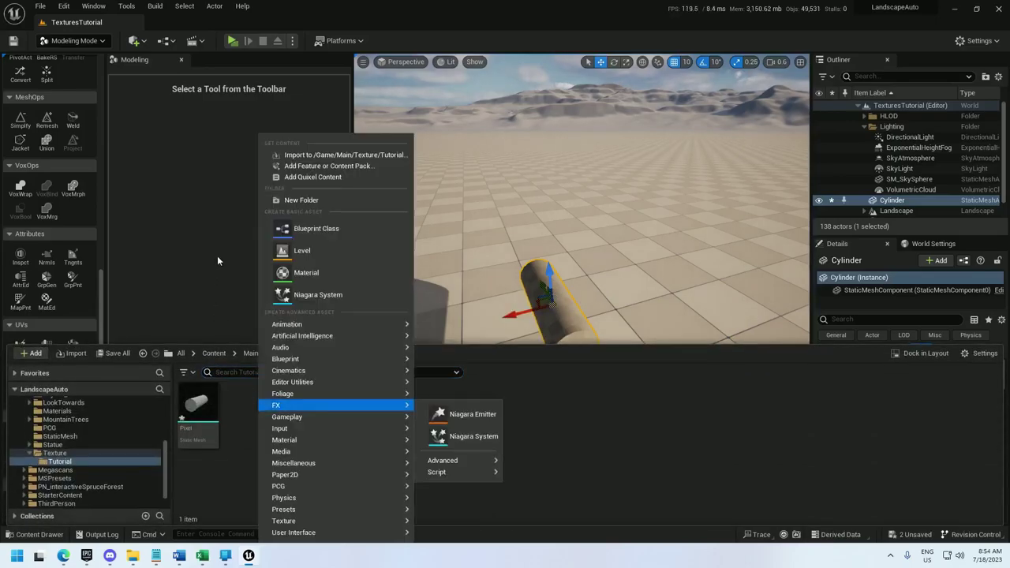
click(302, 273)
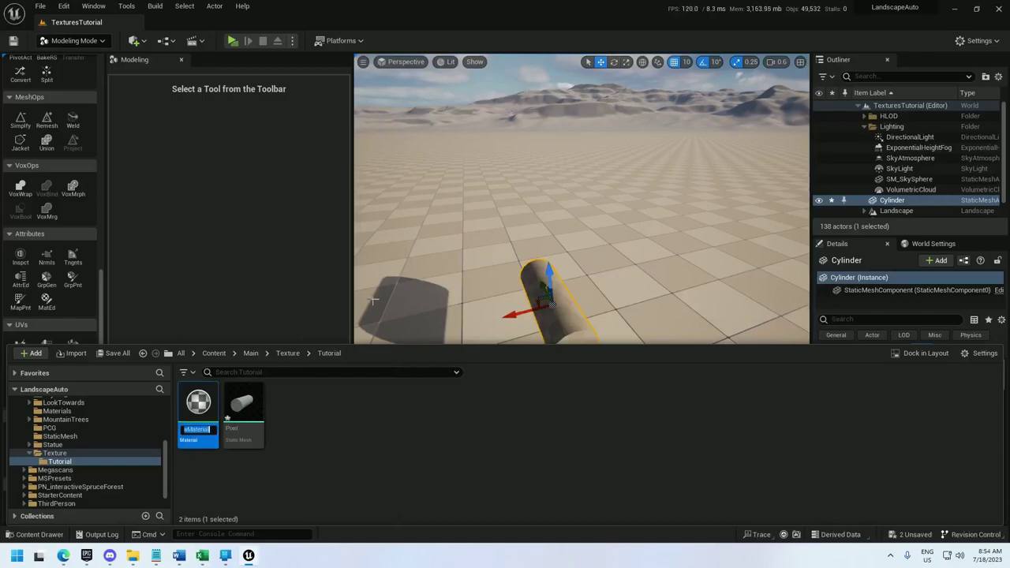
text(M_Pixel)
key(Return)
double_click(198, 406)
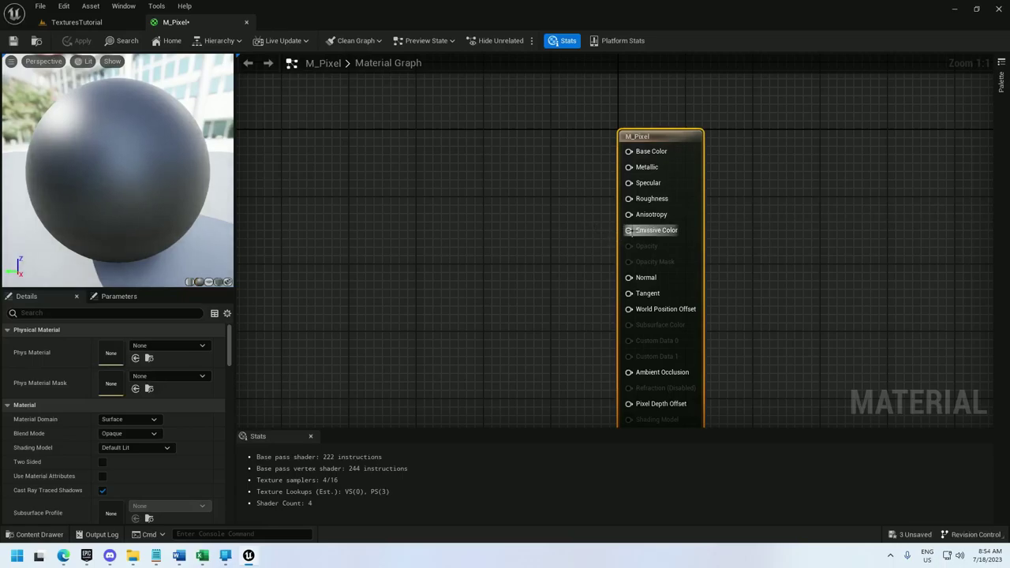
Step: Add two Constant4Vector nodes beside the M_Pixel output node, one above the other
right_drag(405, 182, 440, 202)
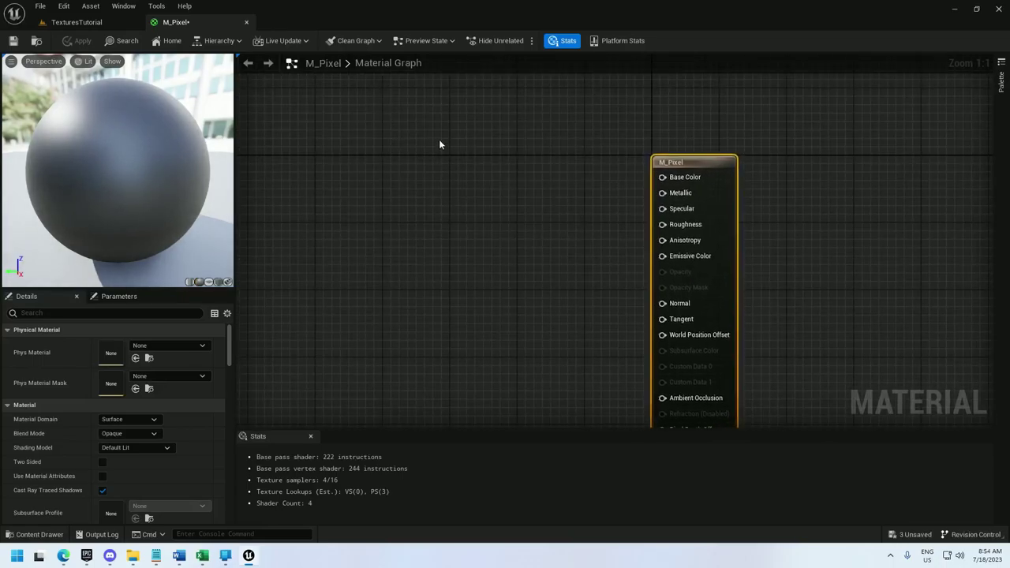
click(412, 108)
click(422, 354)
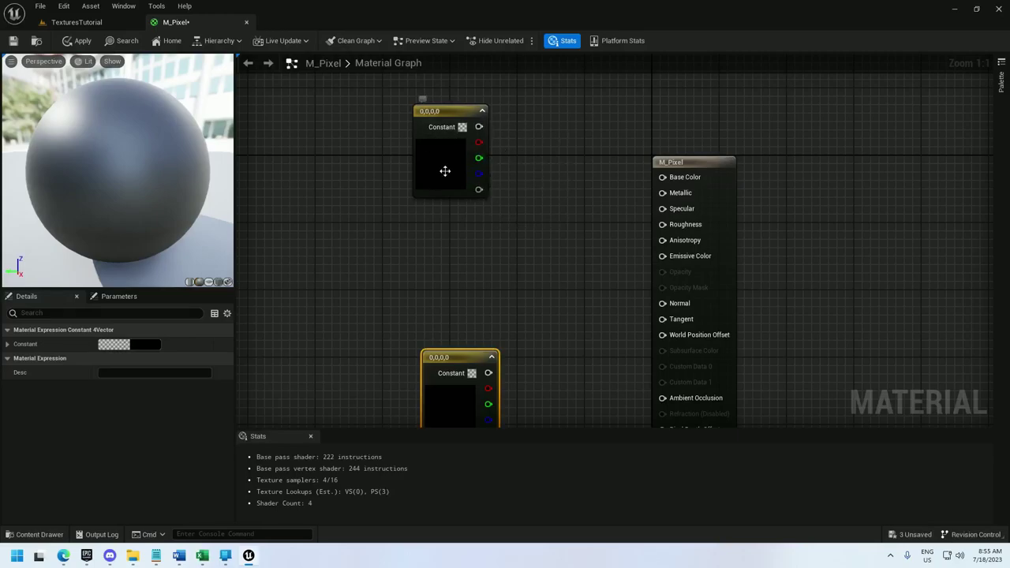
Step: Convert the upper Constant4Vector node to a parameter named BaseColor
right_click(456, 113)
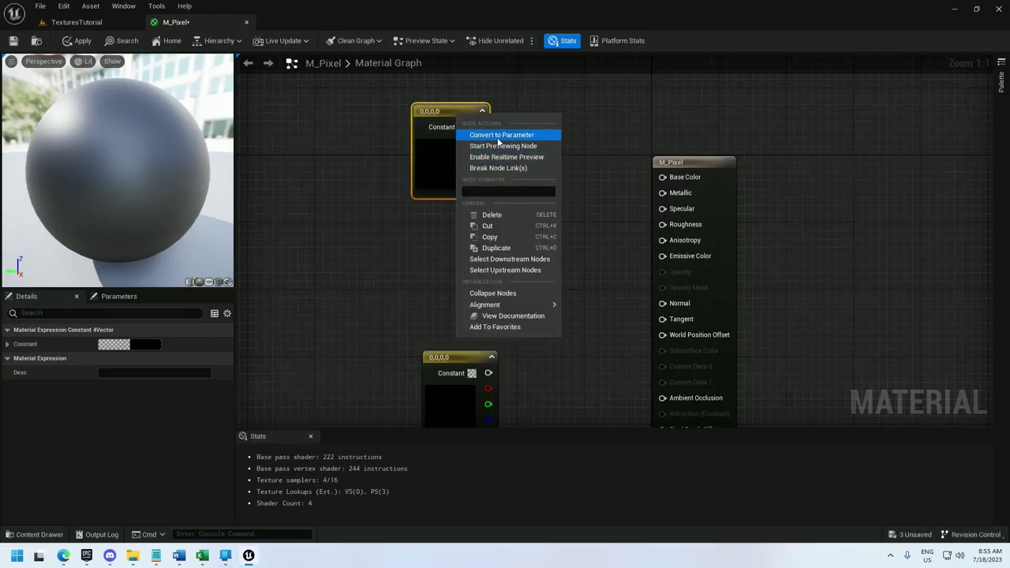
click(483, 134)
click(126, 344)
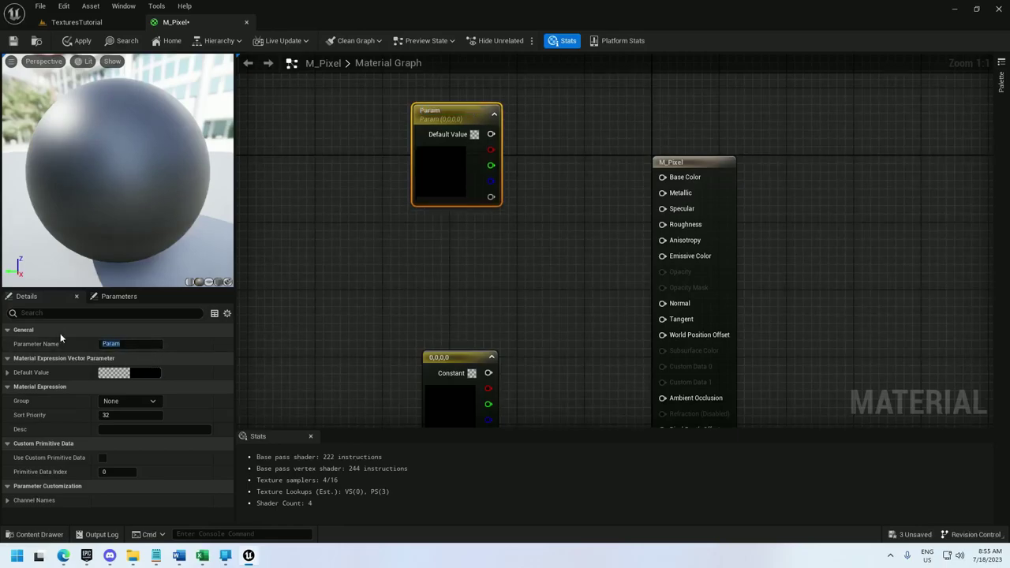
text(Base)
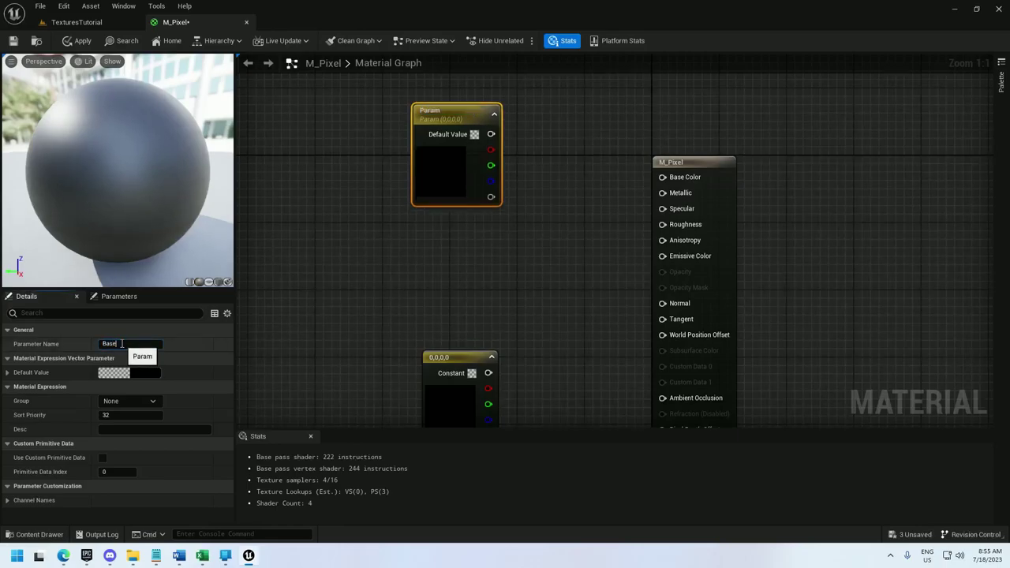
text(Color)
key(Return)
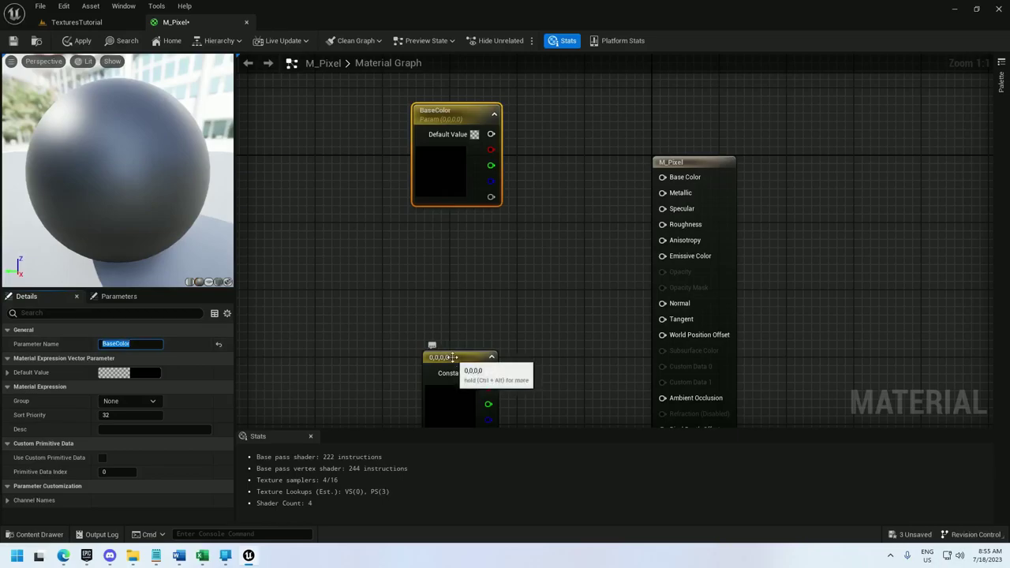
Step: Convert the lower Constant4Vector node to a parameter named EmissiveColor
right_click(454, 357)
click(474, 154)
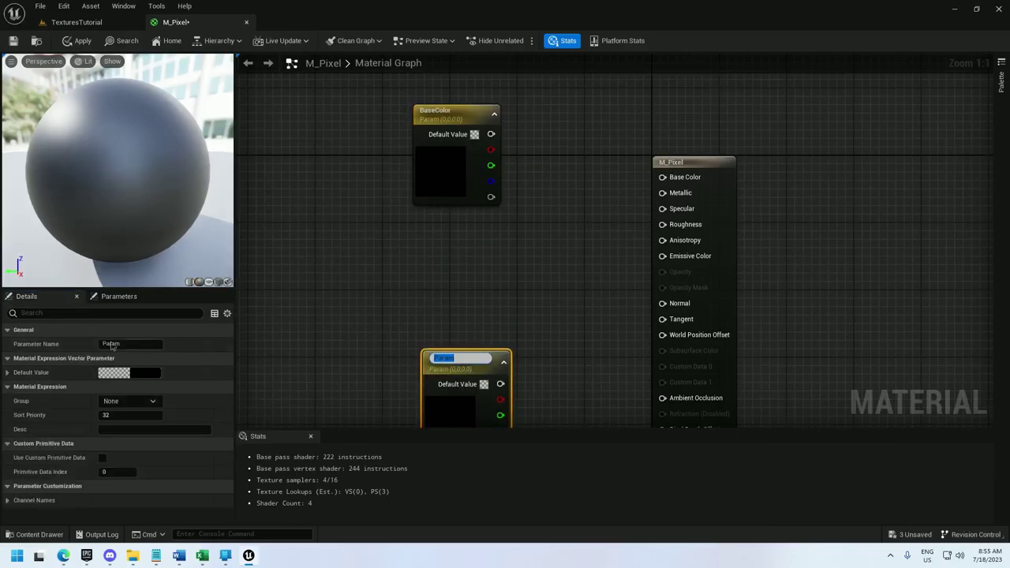
click(117, 343)
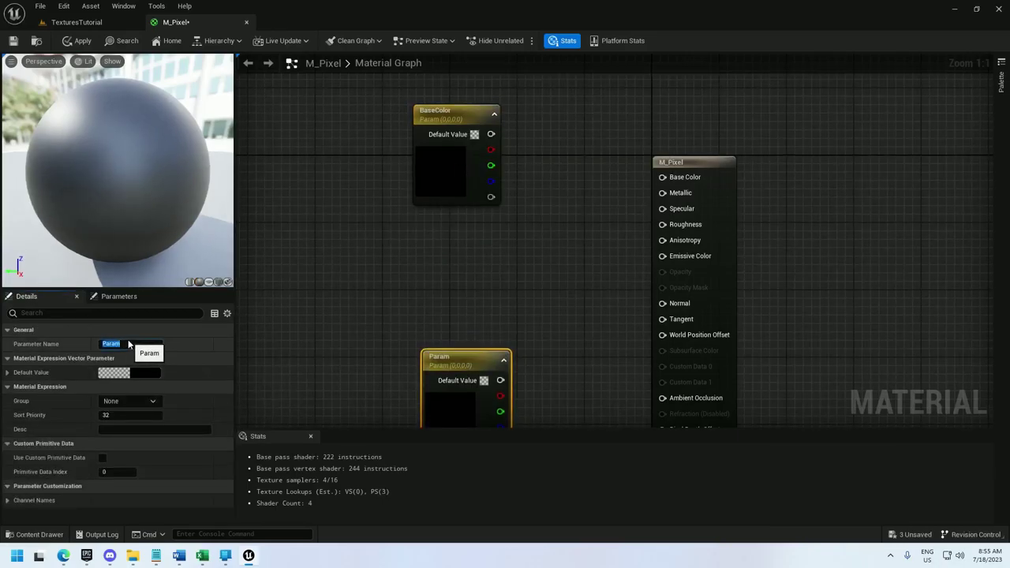
text(EmissiveColor)
key(Return)
Step: Connect BaseColor to Base Color and EmissiveColor to Emissive Color, aligning the two parameter nodes
drag(495, 134, 662, 177)
drag(663, 255, 464, 373)
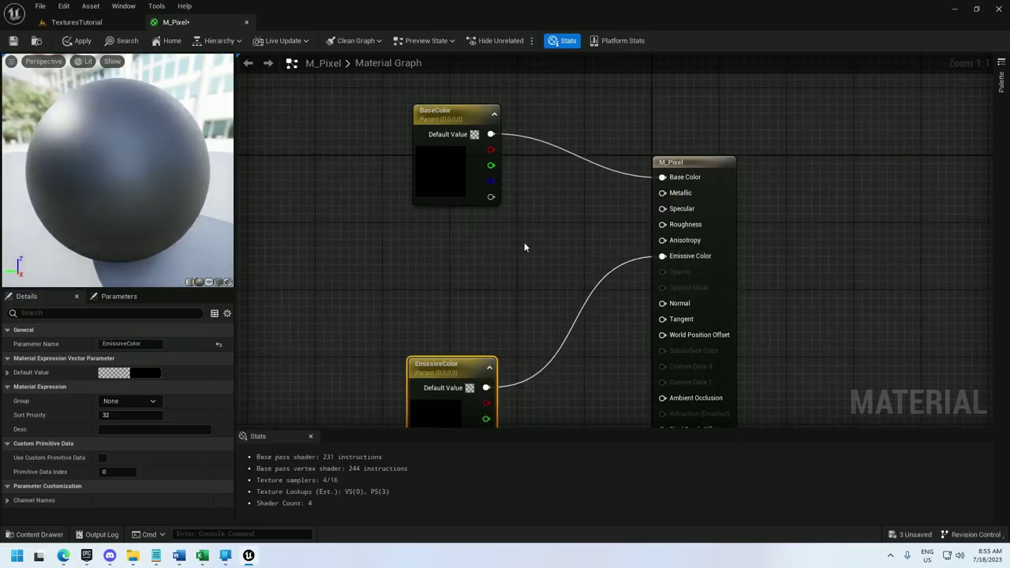
drag(469, 117, 463, 101)
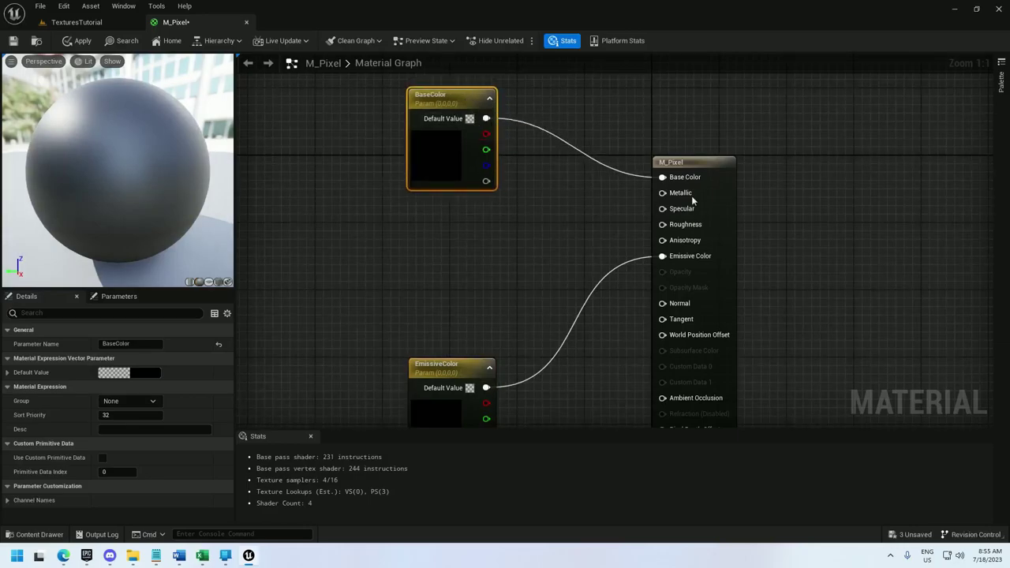
Step: Add two scalar Constant nodes between the color parameters and convert the upper one to a parameter named Metallic
click(431, 213)
click(434, 280)
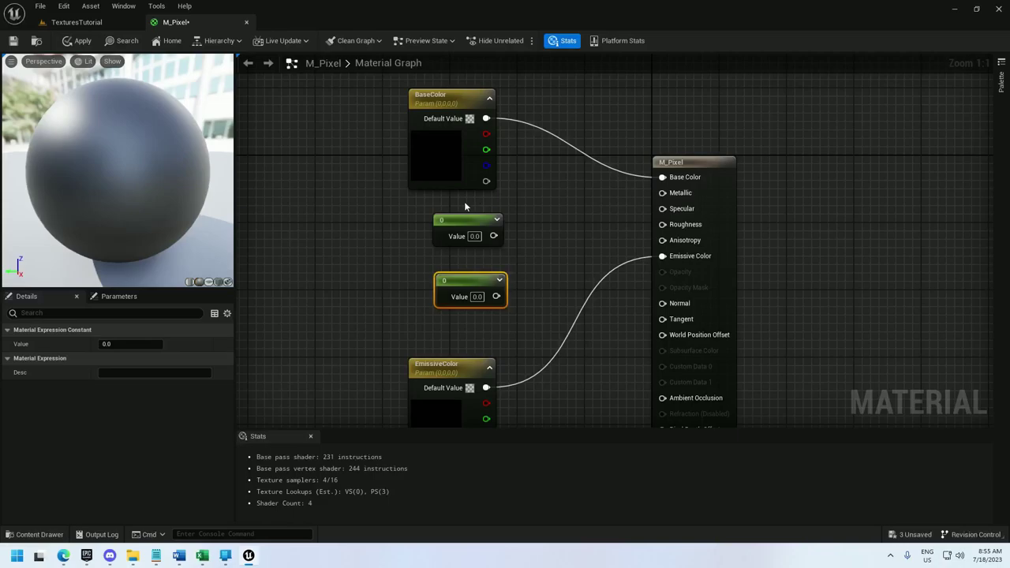
right_click(466, 228)
click(511, 244)
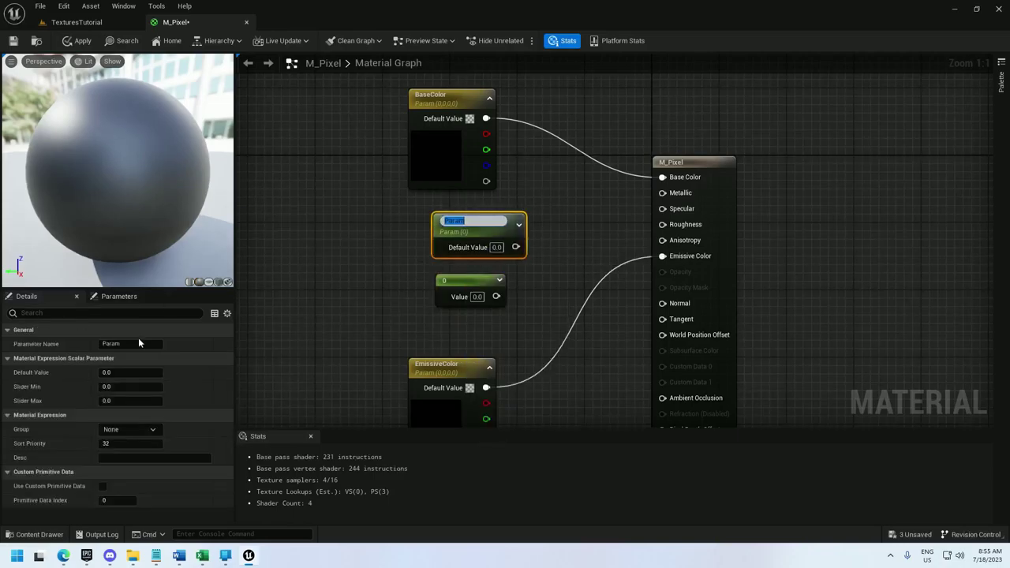
click(128, 344)
drag(128, 344, 90, 340)
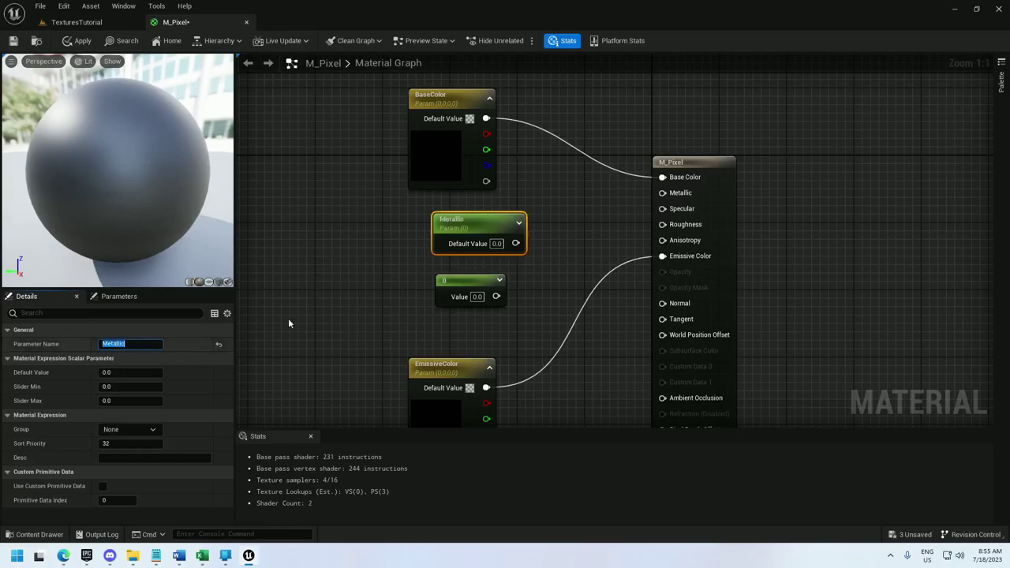
Step: Convert the remaining scalar Constant node to a parameter named Roughness
click(477, 282)
right_click(477, 286)
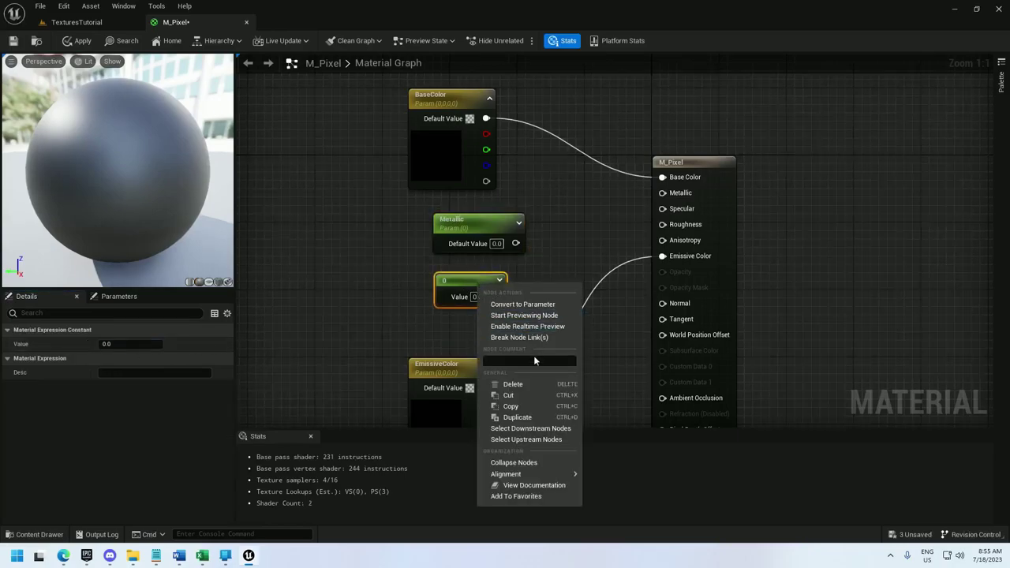
click(516, 302)
click(124, 344)
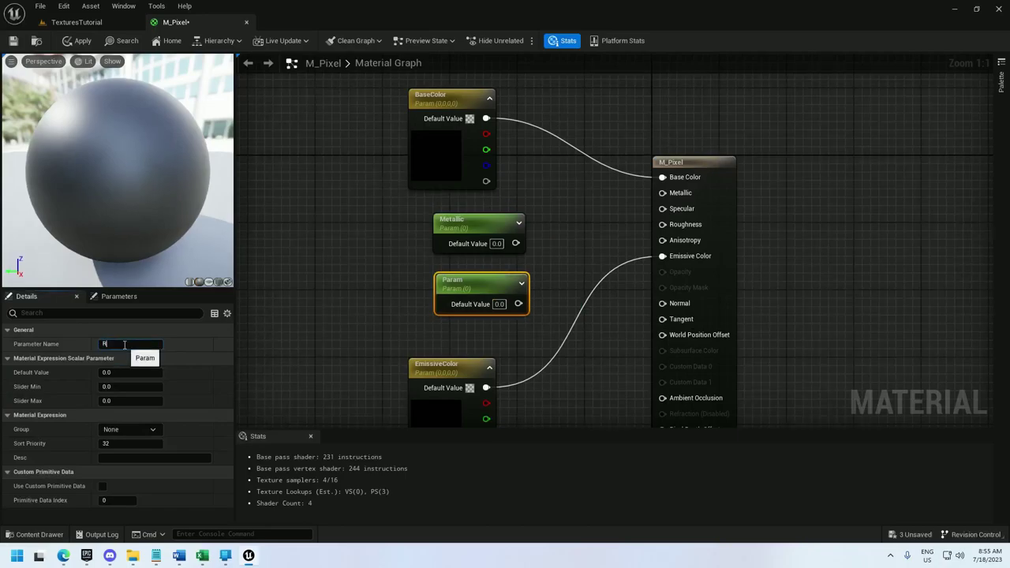
key(Return)
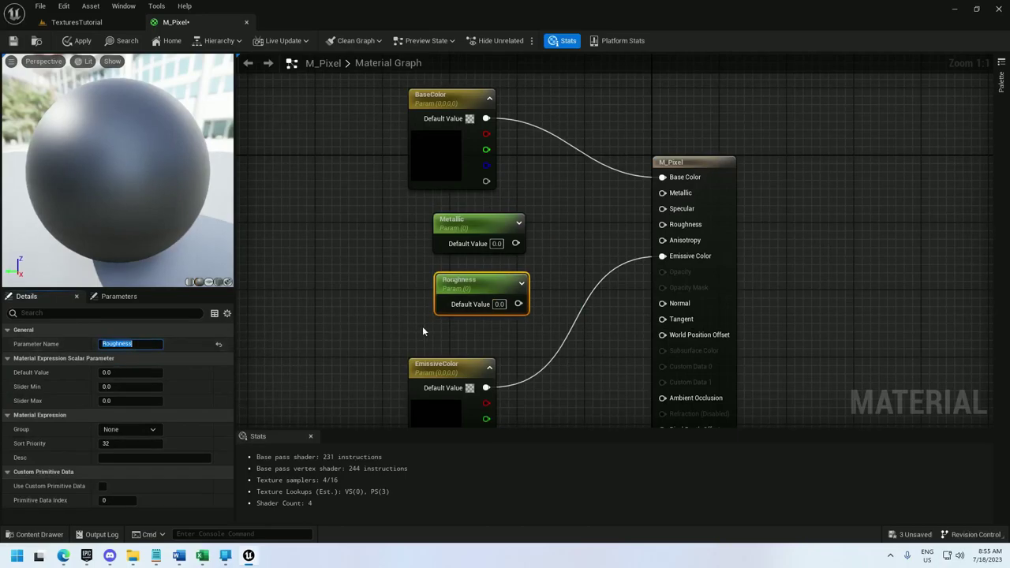
Step: Connect Metallic and Roughness to their matching material inputs, with a Roughness default of 1.0, and save the material
drag(515, 303, 466, 227)
ctrl+click(491, 225)
click(14, 40)
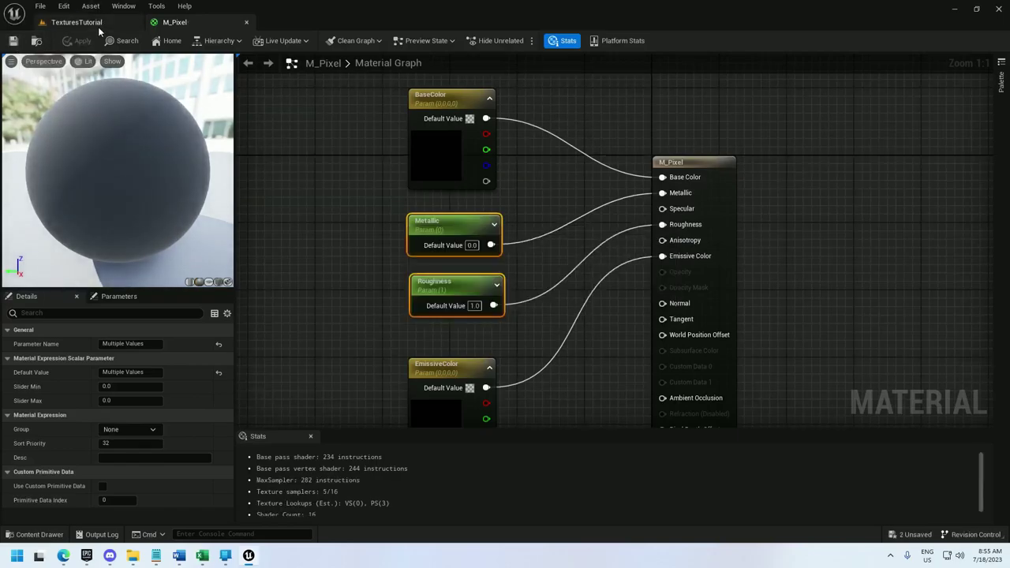
Step: Close the M_Pixel material editor and switch the level editor from Modeling to Selection mode
click(246, 23)
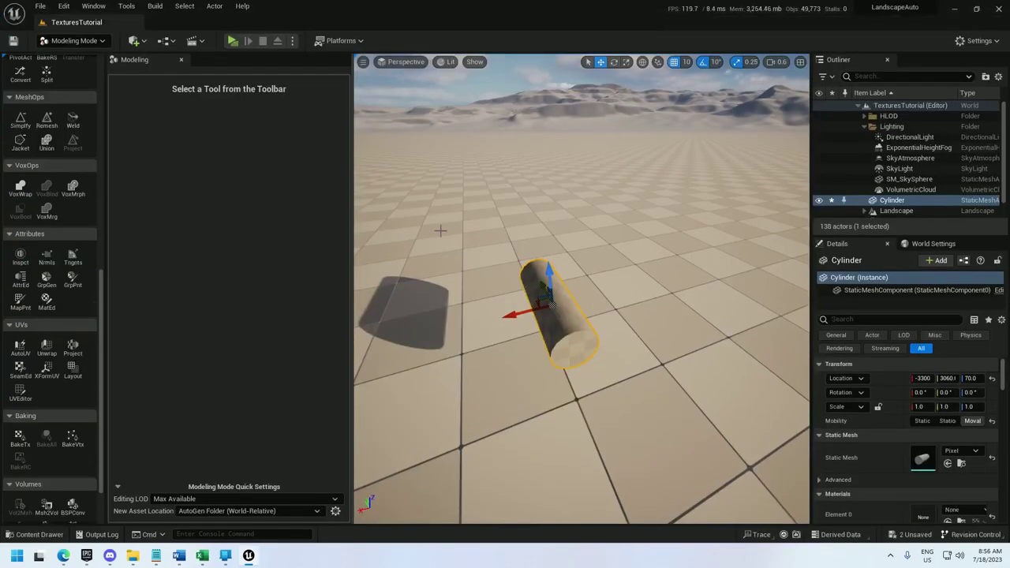
right_drag(440, 231, 433, 226)
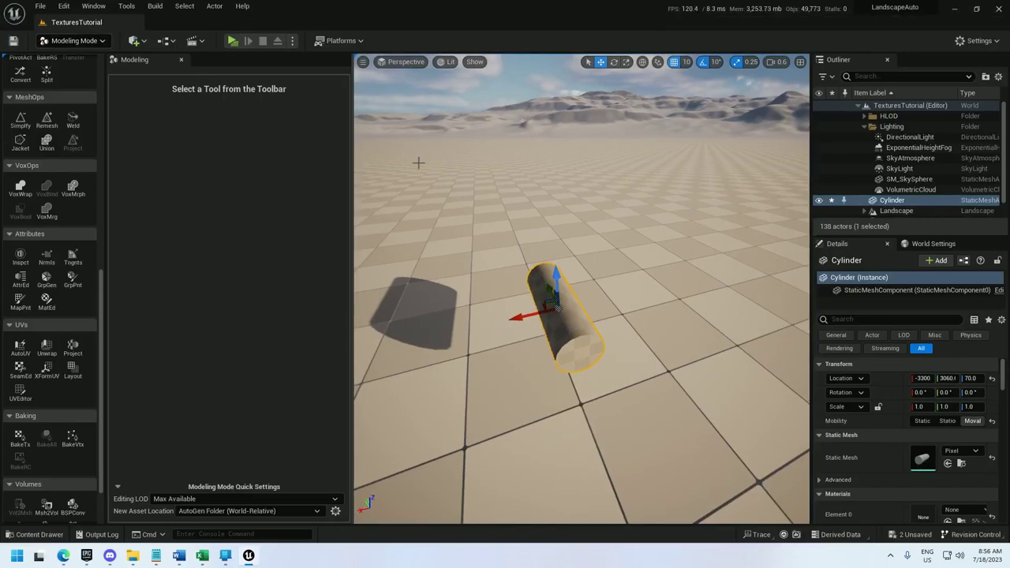
click(75, 41)
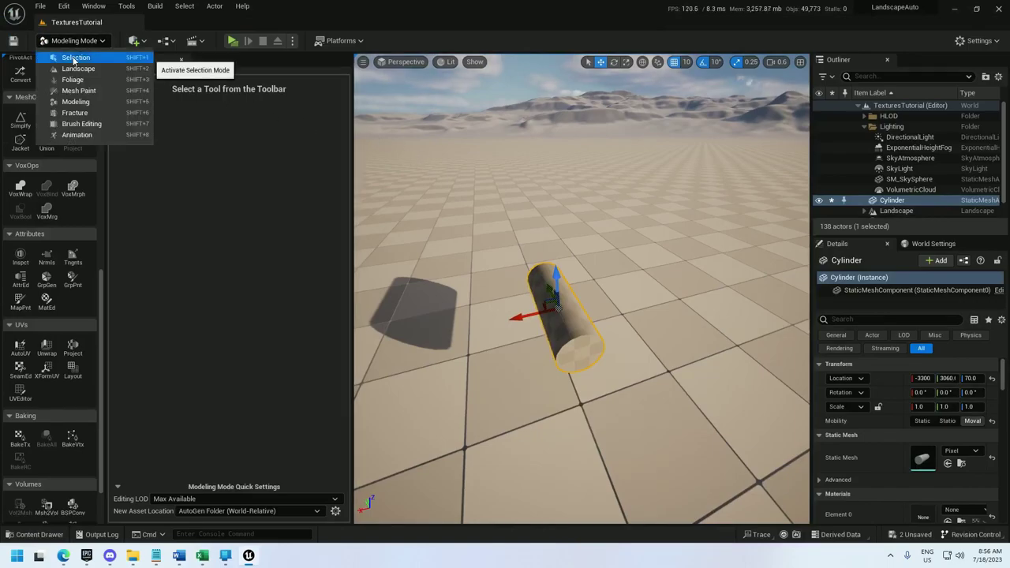
click(75, 58)
Step: Create a material instance of M_Pixel in the Tutorial folder and name it MI_PixelBlack
key(ctrl+space)
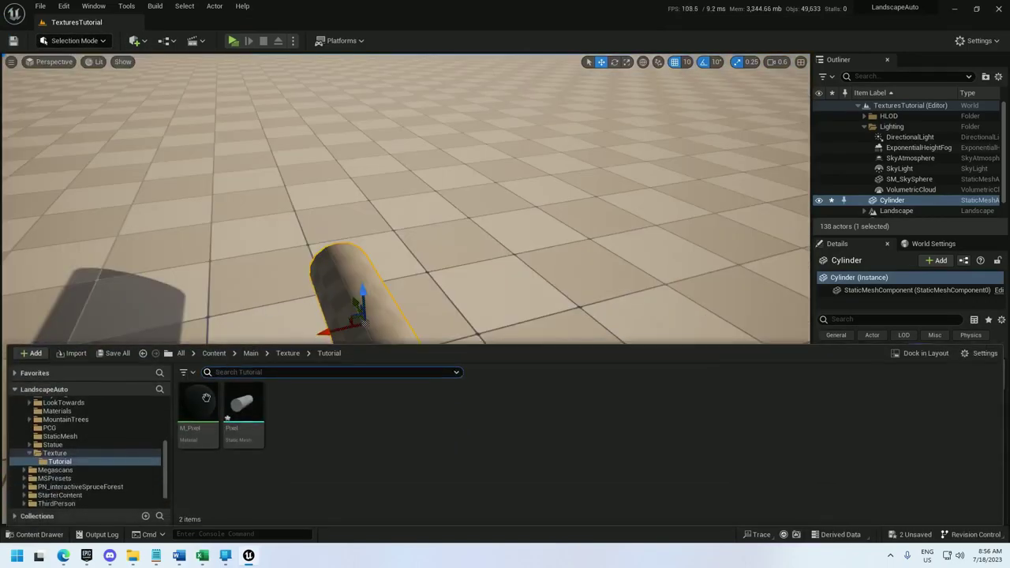
right_click(199, 410)
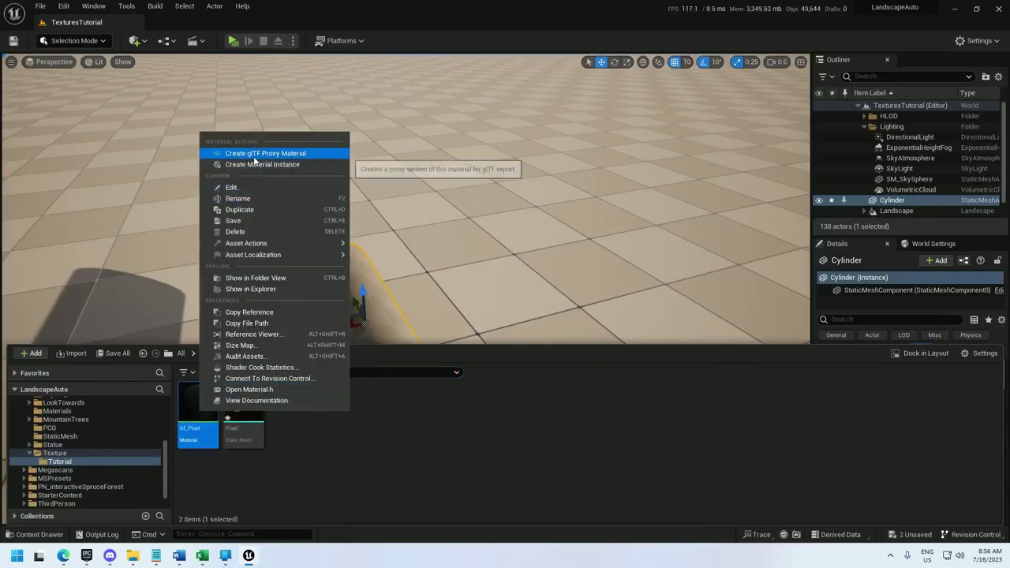
click(256, 156)
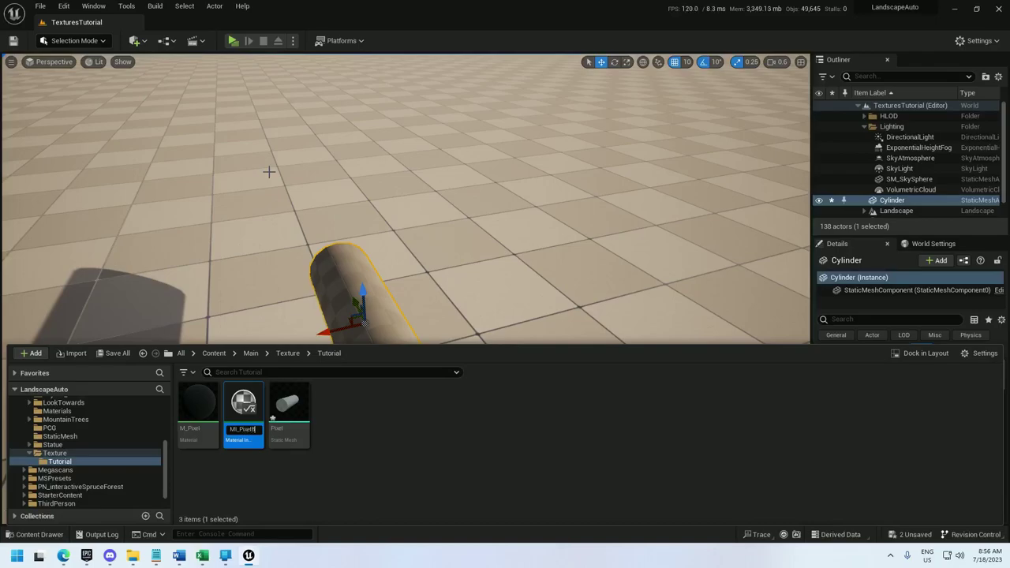
key(Return)
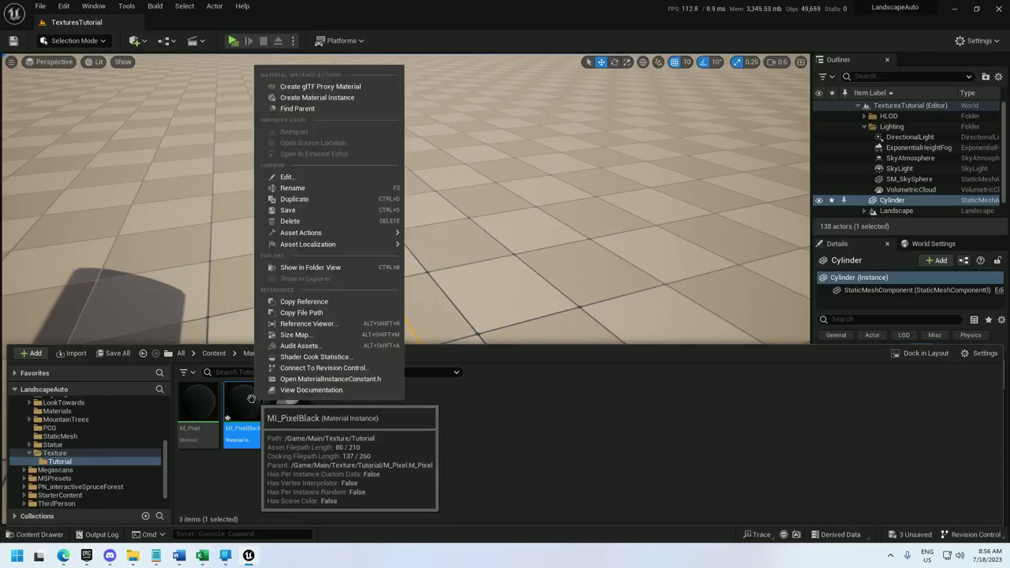
Step: Duplicate the MI_PixelBlack material instance and name the copy MI_PixelRed
right_click(259, 414)
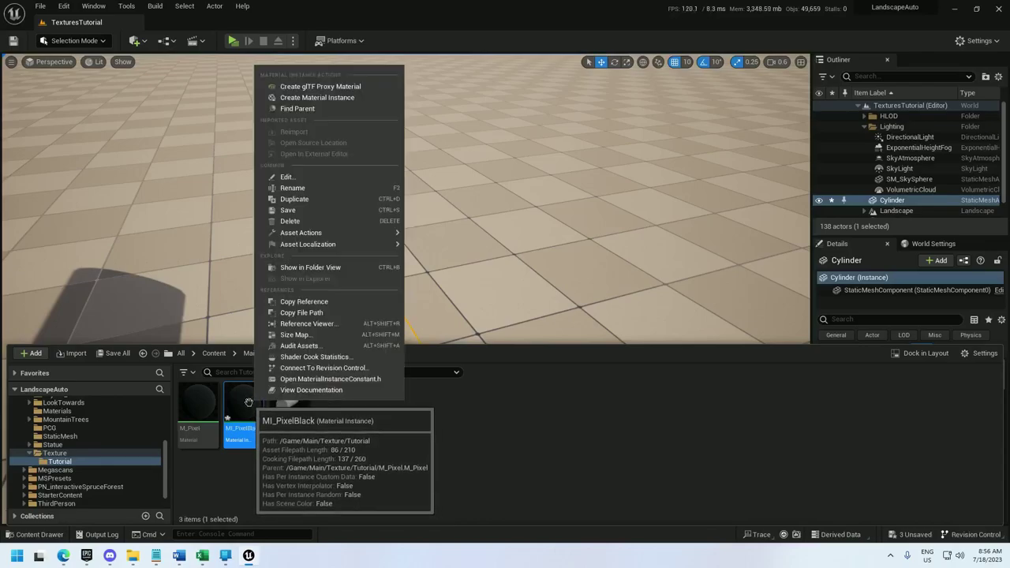
click(294, 199)
text(MI_PixelRed)
key(Return)
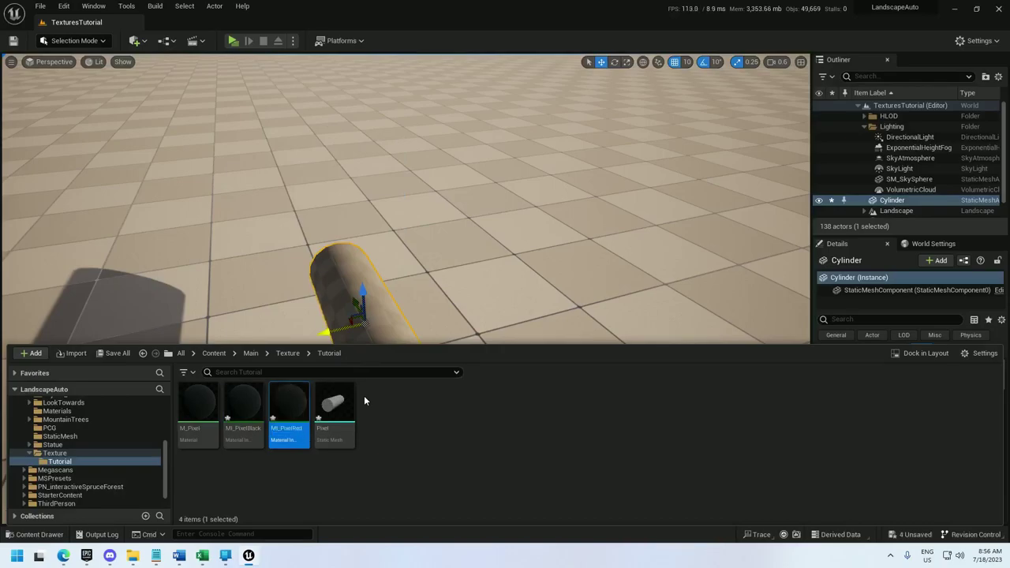
right_click(292, 408)
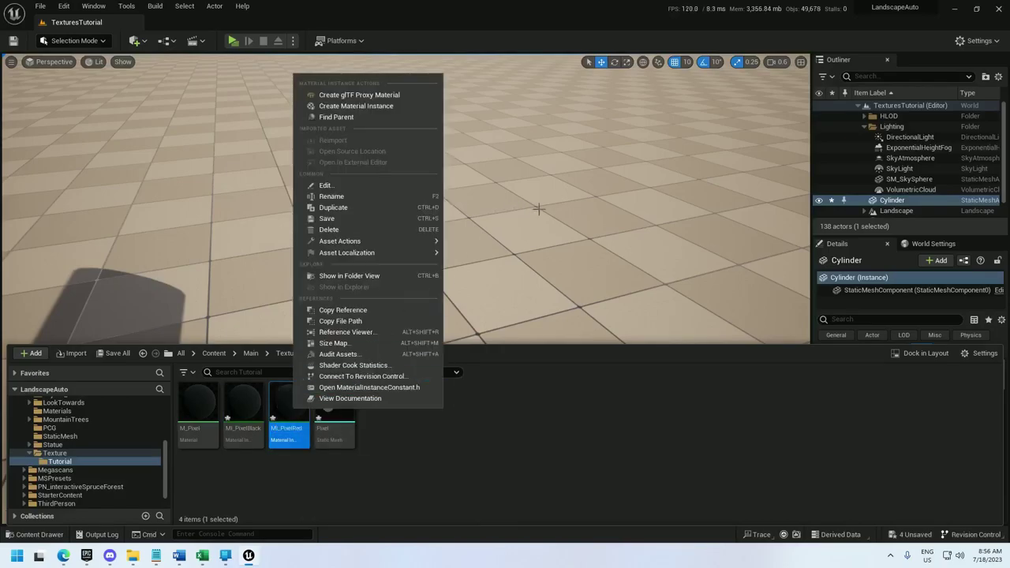
click(394, 206)
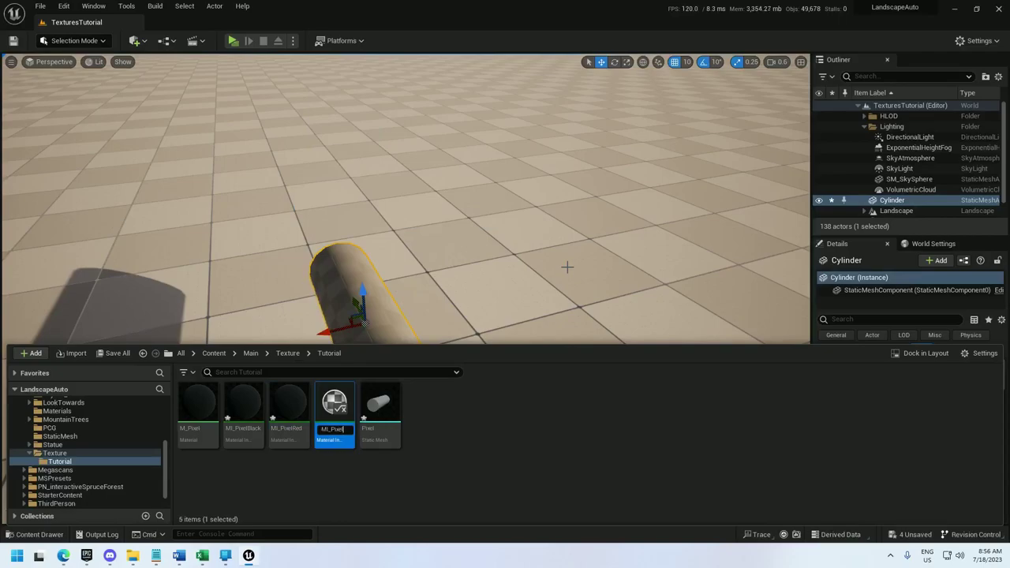
key(Escape)
Step: Duplicate the MI_PixelRed material instance and name the copy MI_PixelBlue
click(289, 406)
right_click(290, 409)
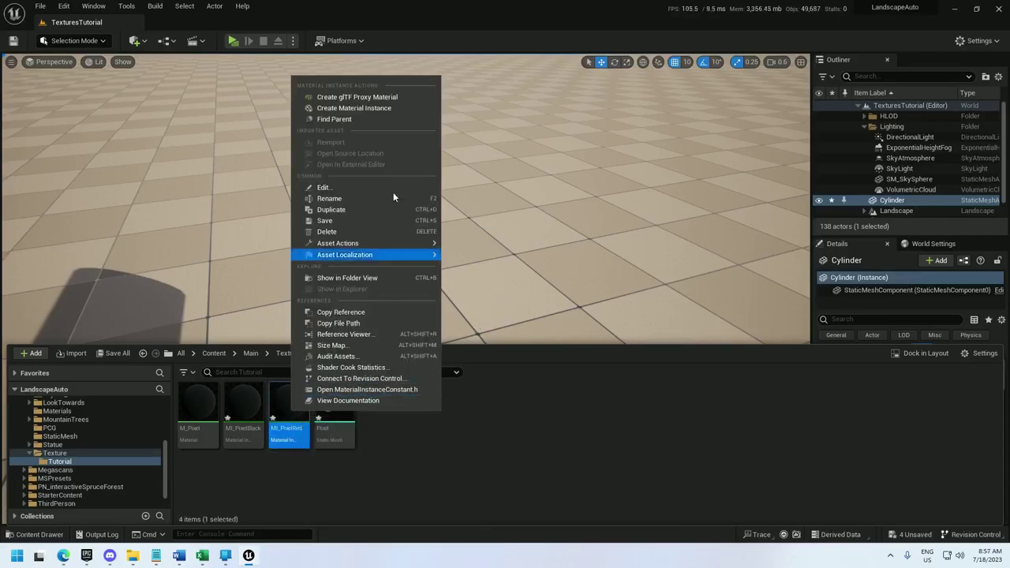
click(346, 209)
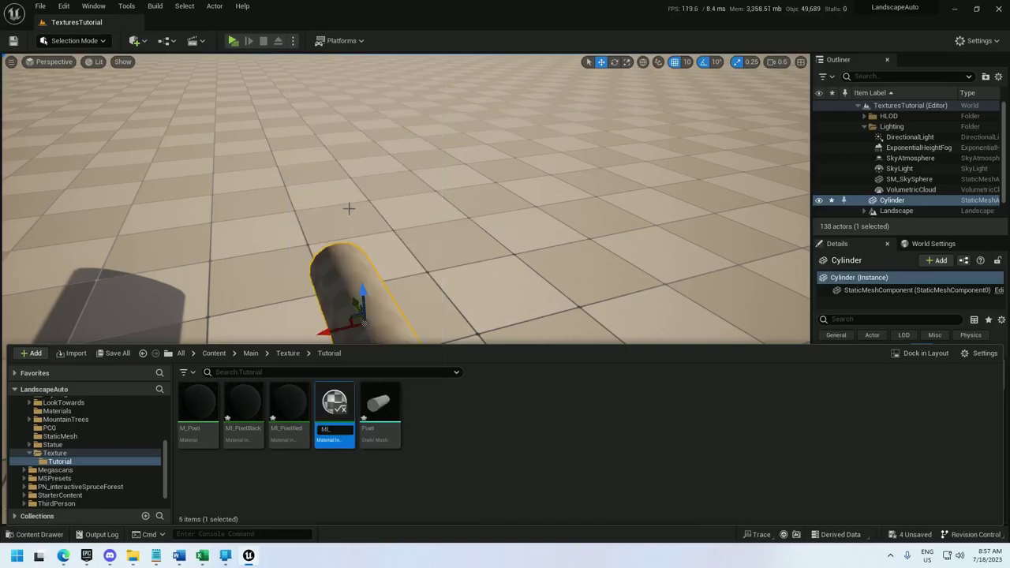
text(lue)
key(Return)
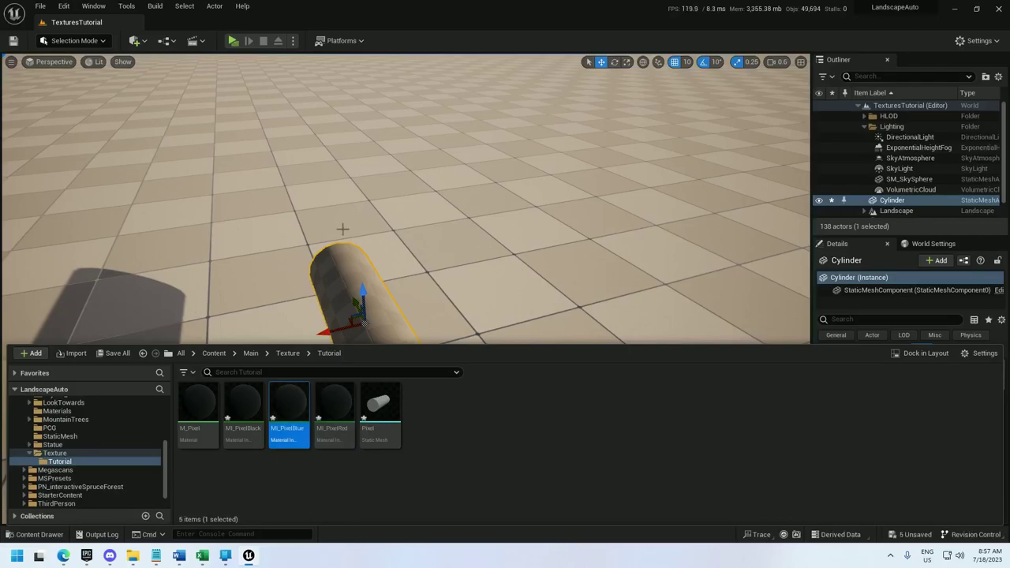
Step: Duplicate the MI_PixelRed material instance again and name the copy MI_PixelGreen
right_click(352, 395)
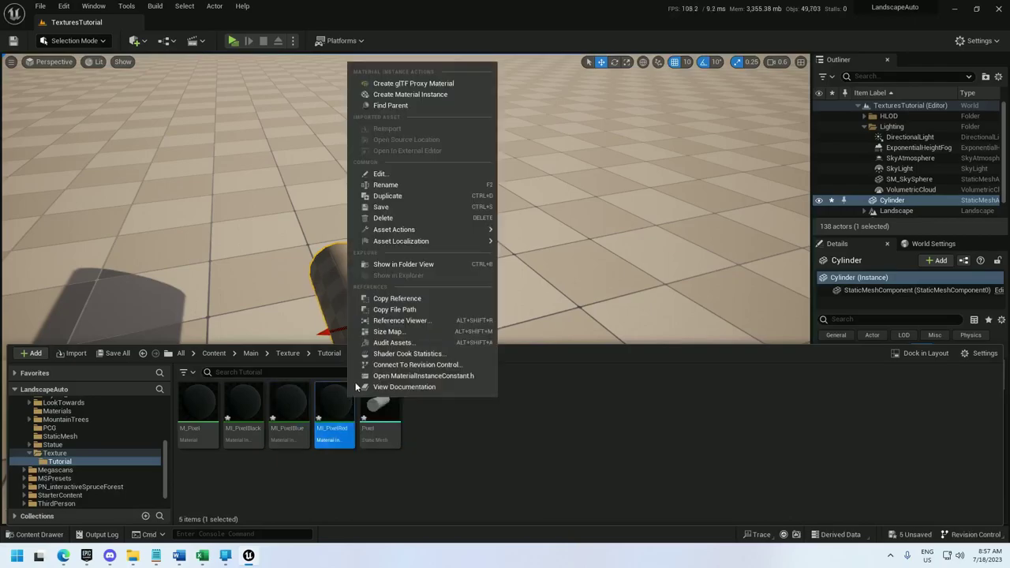
click(410, 196)
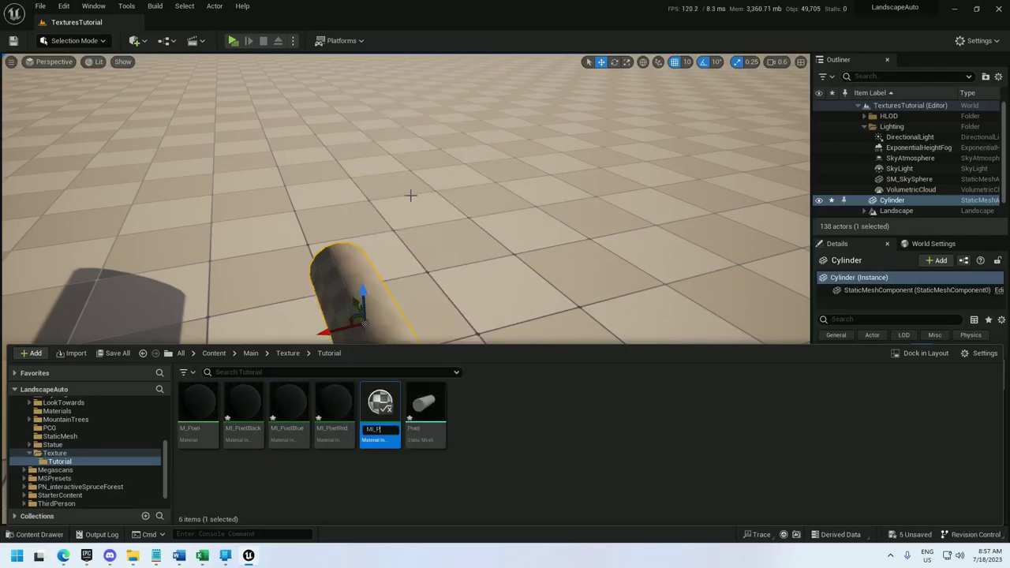
key(Return)
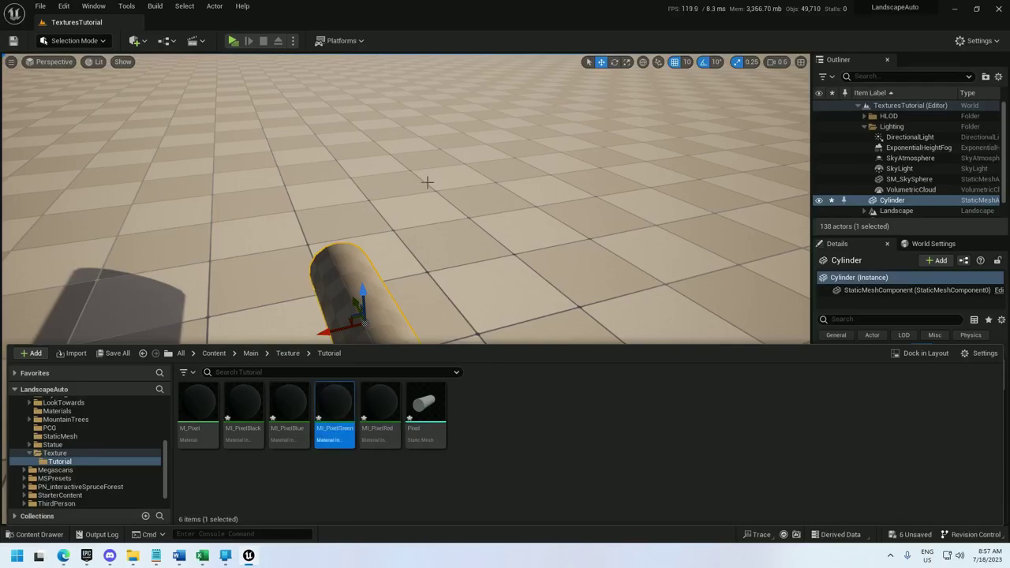
Step: Open MI_PixelBlue, MI_PixelGreen and MI_PixelRed together for editing
click(288, 406)
shift+click(379, 396)
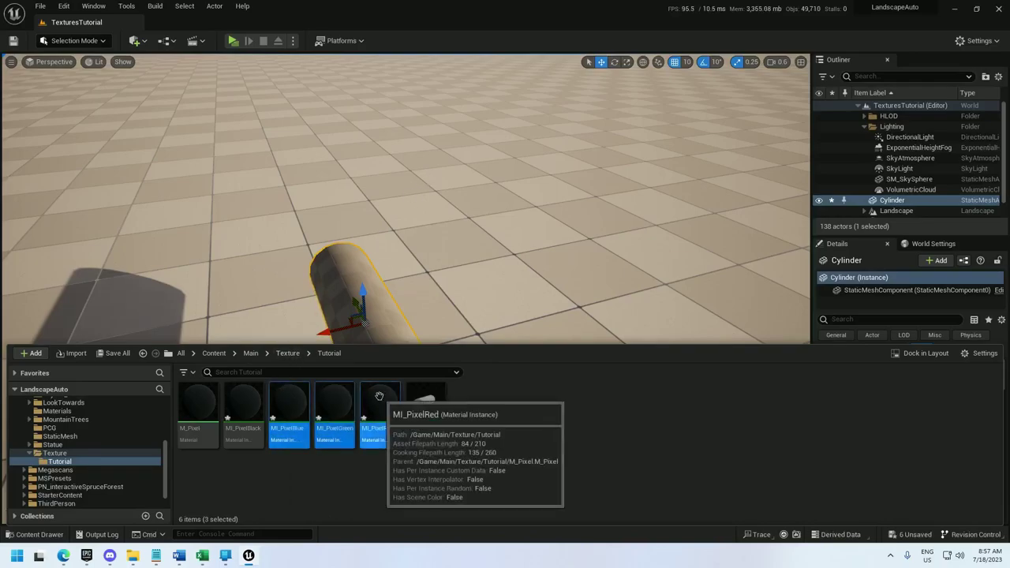
key(Return)
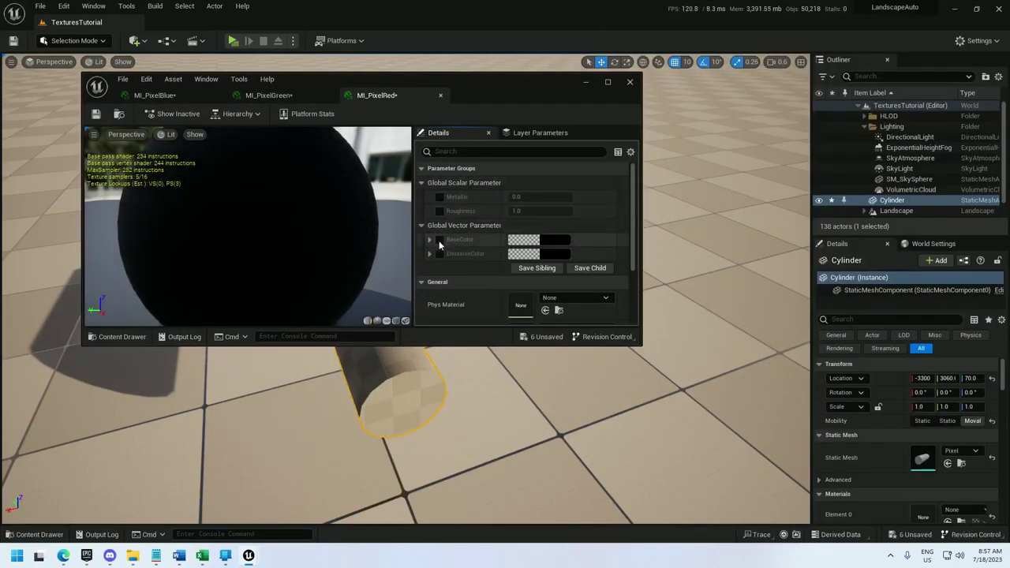
Step: Override BaseColor in MI_PixelRed with pure red (R 1.0), then save and close the instance
click(550, 242)
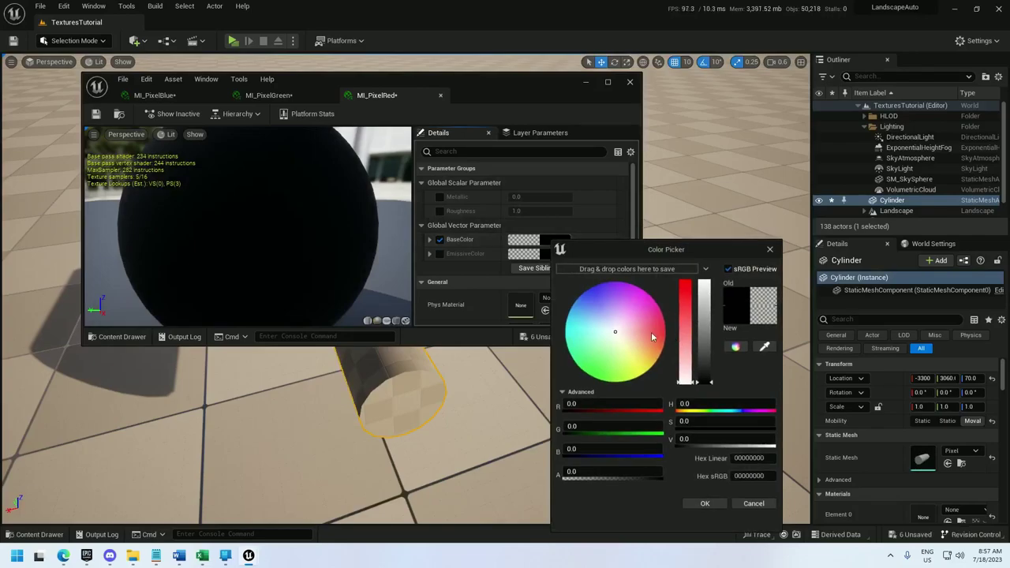
drag(612, 404, 663, 404)
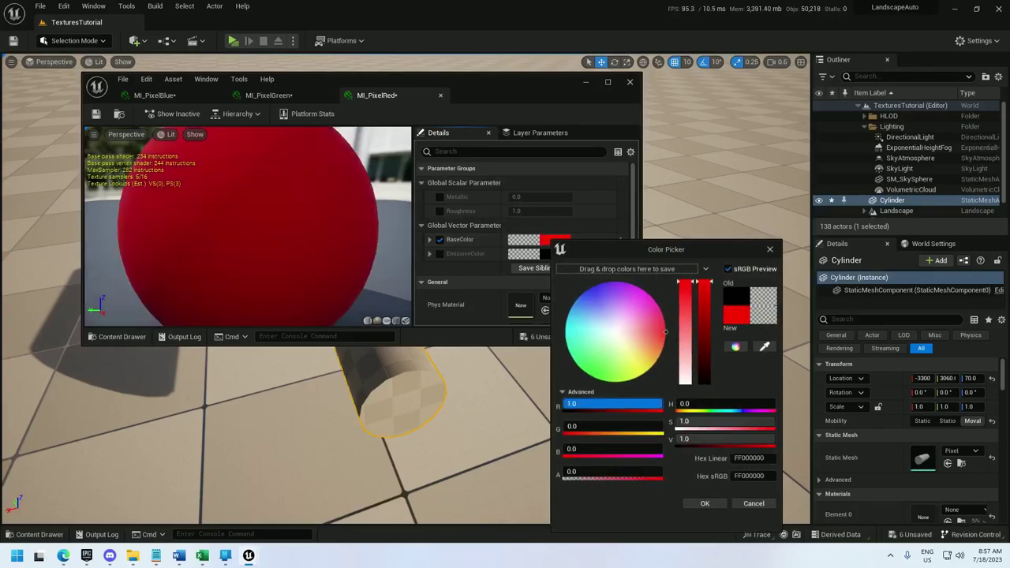
click(702, 502)
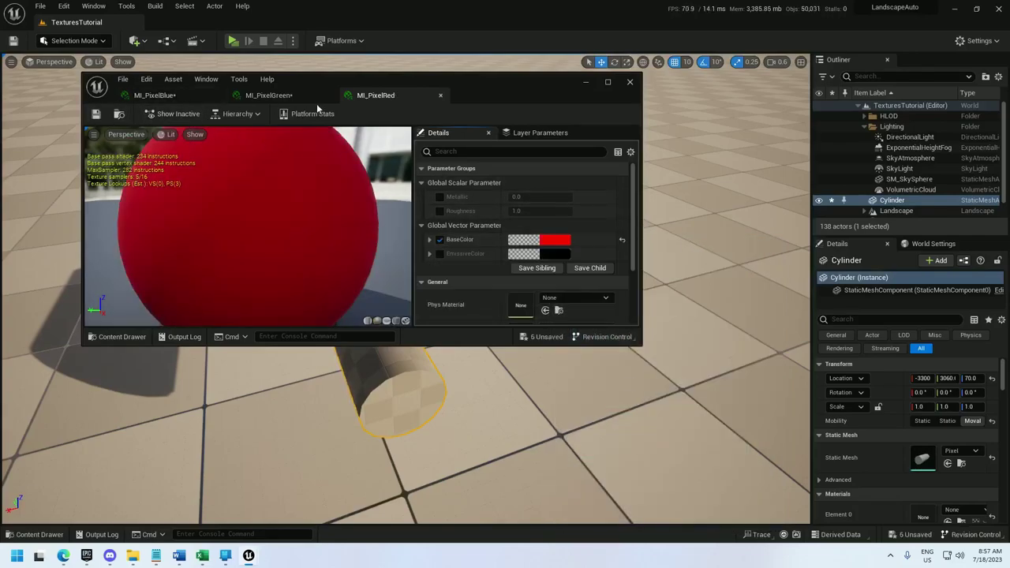
click(440, 94)
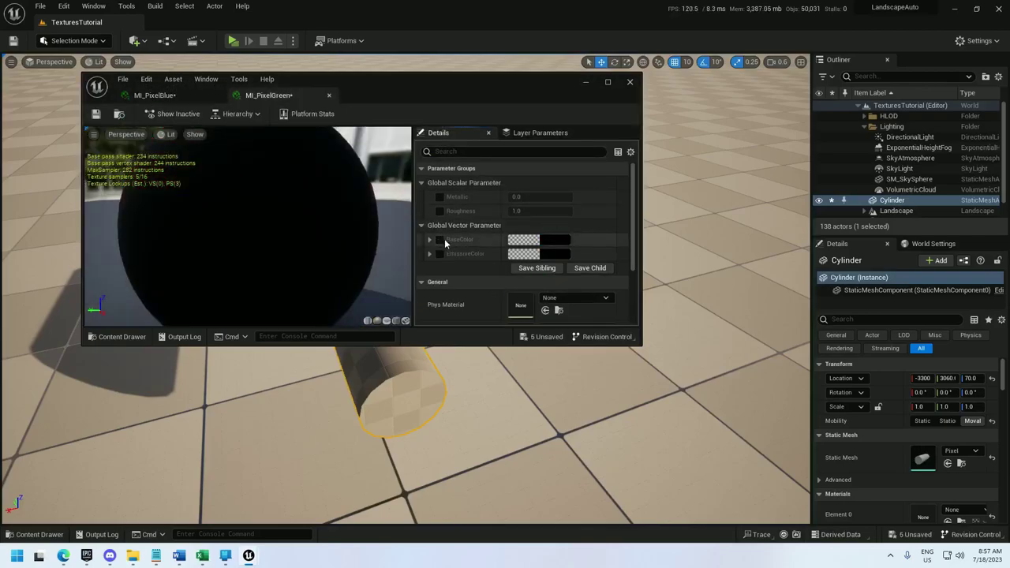
Step: Override BaseColor in MI_PixelGreen with a fully saturated bright green, then save and close the instance
click(560, 245)
drag(619, 428, 601, 427)
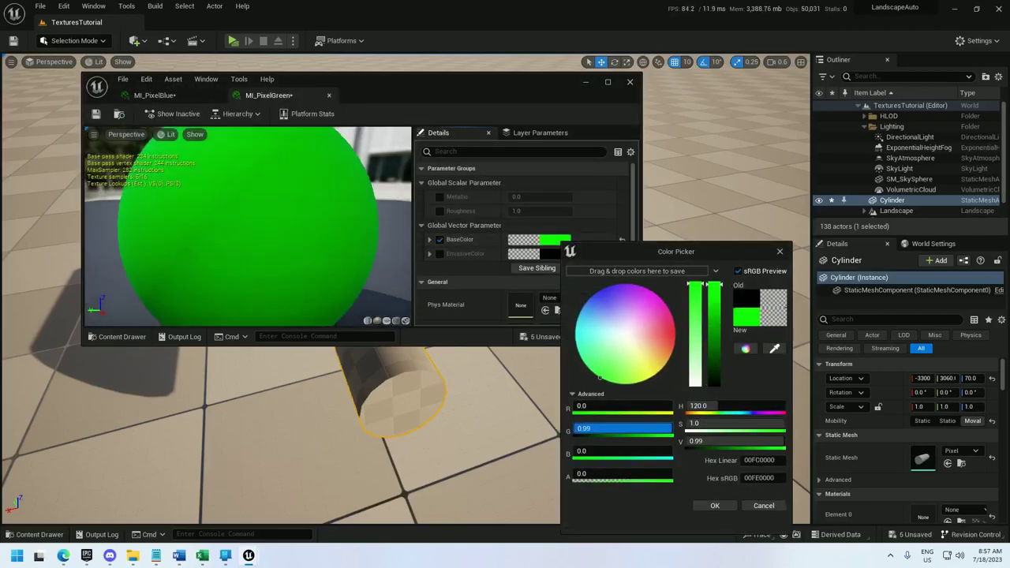
click(713, 504)
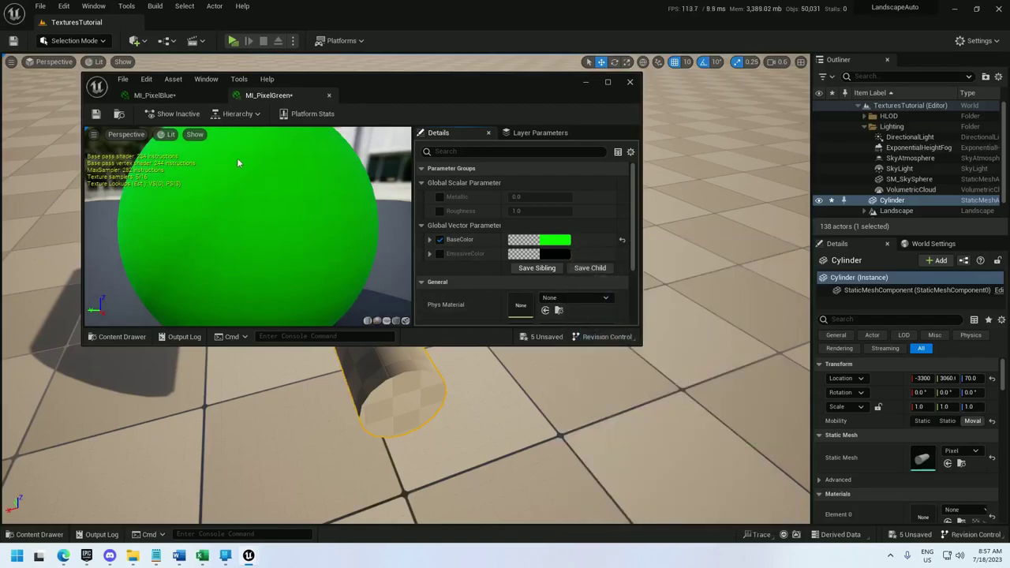
click(95, 115)
click(329, 95)
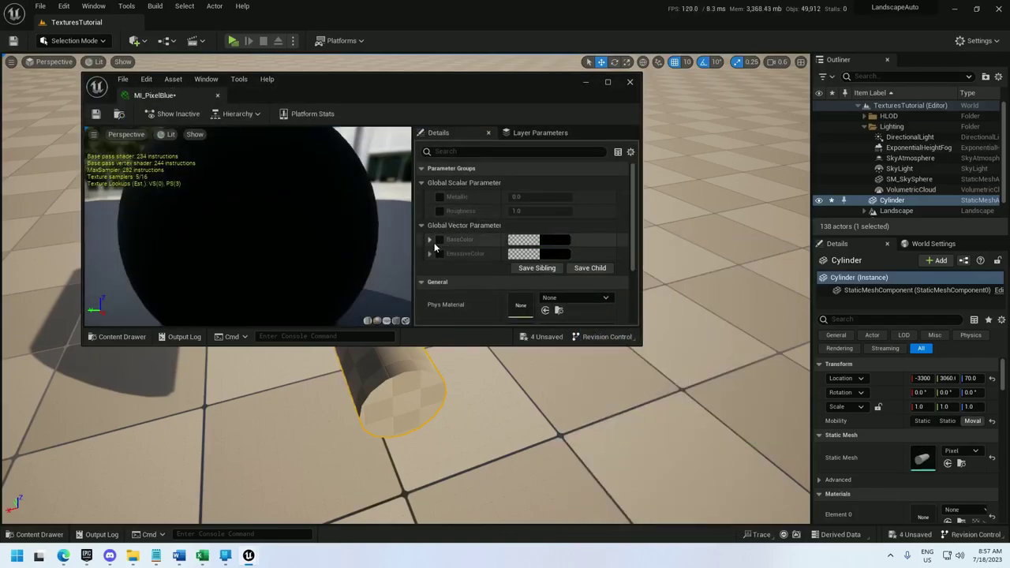
Step: Override BaseColor in MI_PixelBlue with a fully saturated blue, then save and close the instance
click(552, 240)
drag(607, 451, 667, 451)
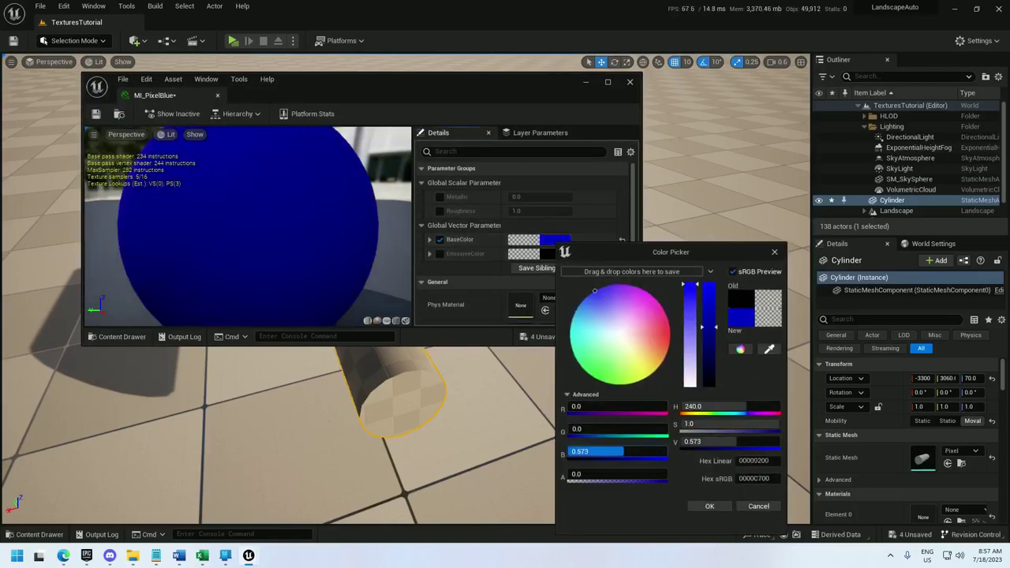
click(708, 507)
click(96, 114)
click(218, 94)
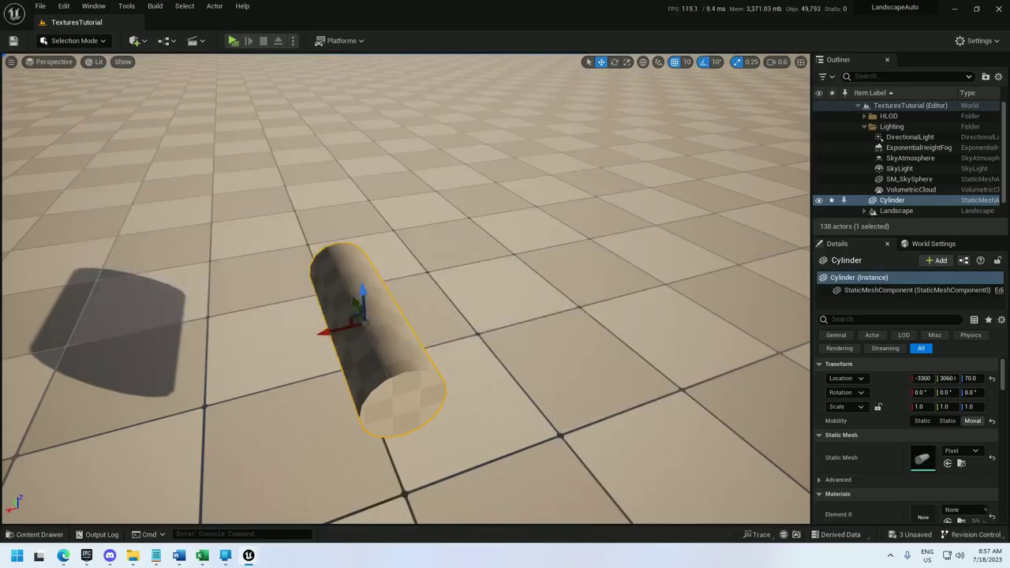
Step: Rename the Pixel static mesh in the Tutorial folder as SM_Pixel
scroll(263, 330, up, 3)
right_drag(416, 325, 438, 302)
key(ctrl+space)
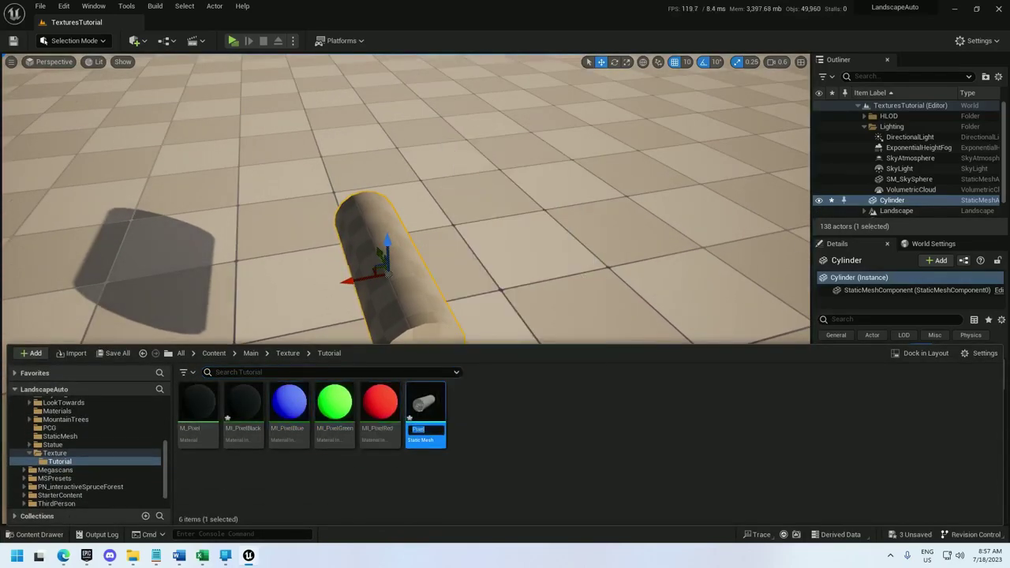
key(Return)
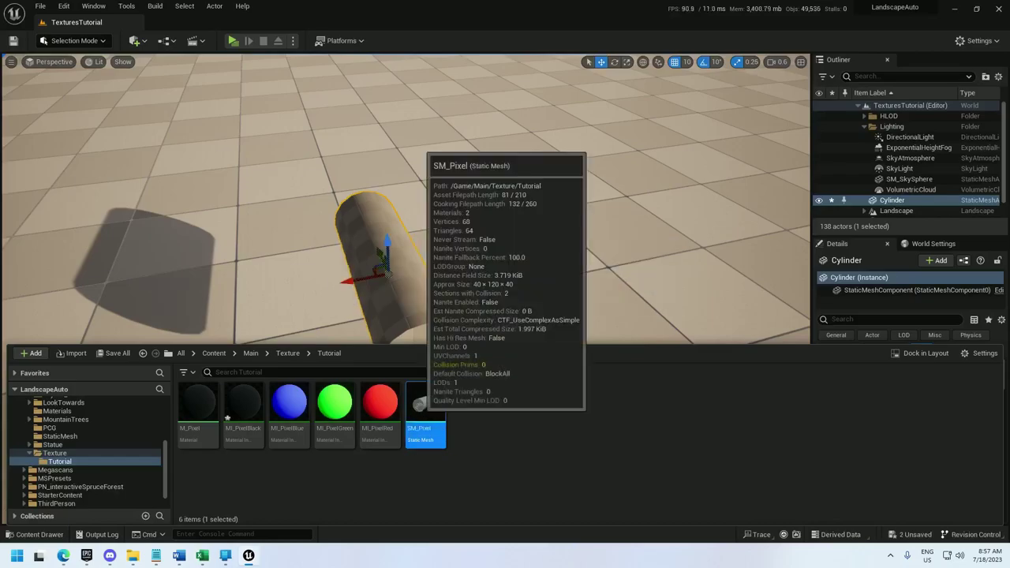
Step: Open the SM_Pixel static mesh and assign MI_PixelRed to its Element 0 material slot
double_click(424, 426)
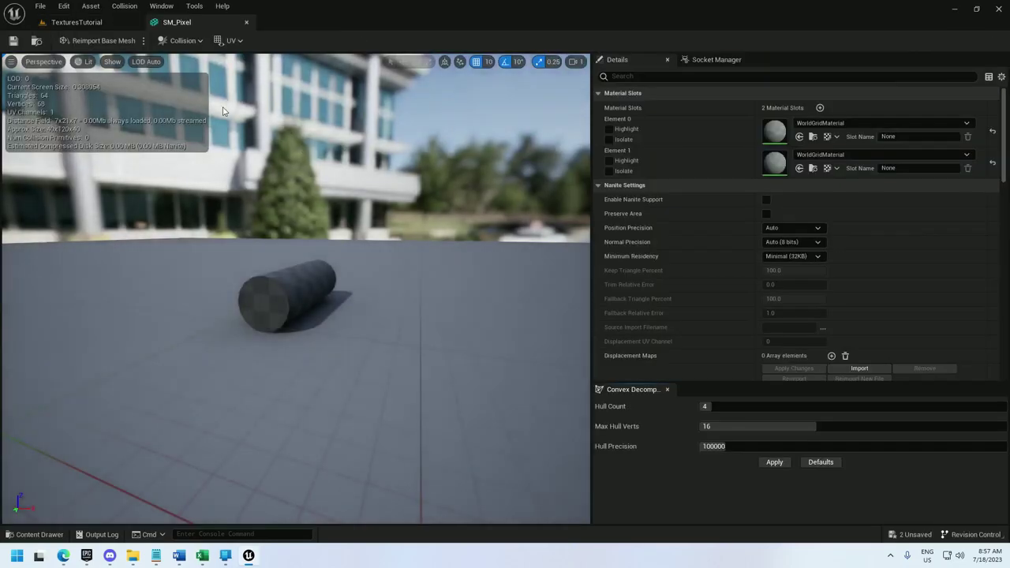
click(828, 123)
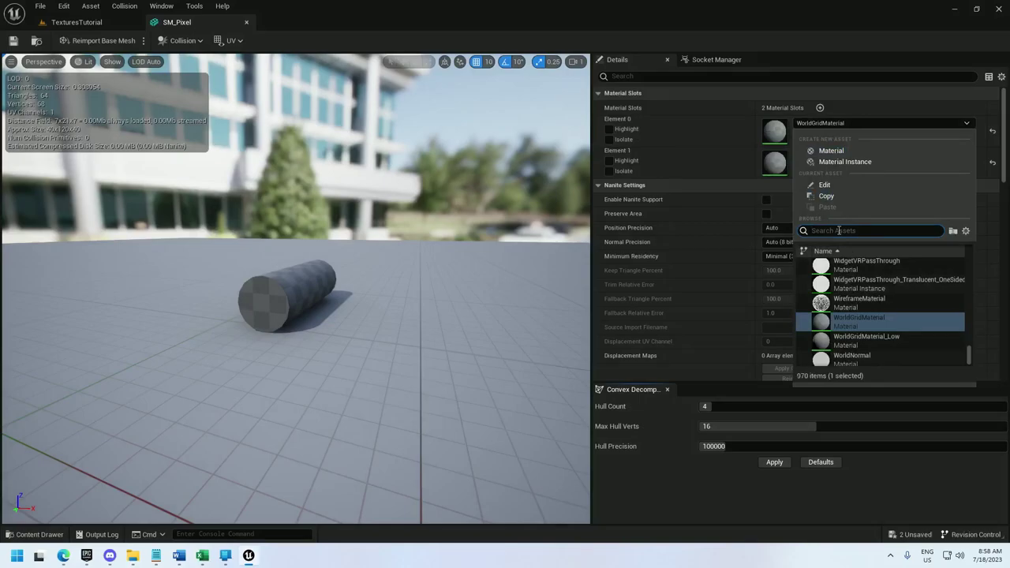
text(mi_pixelred)
click(863, 272)
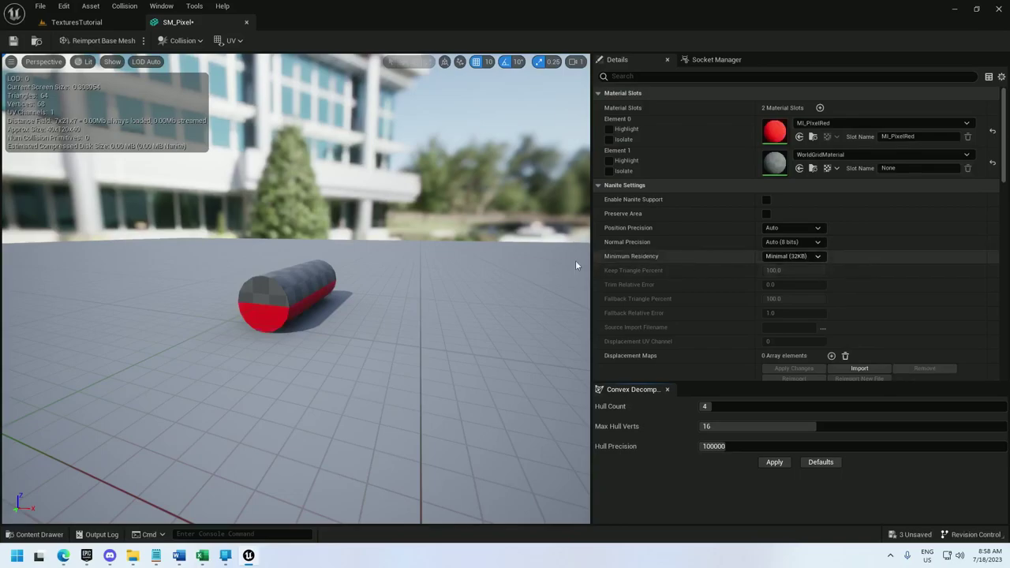
Step: Assign MI_PixelBlack to the Element 1 material slot of SM_Pixel
drag(516, 265, 358, 312)
click(832, 154)
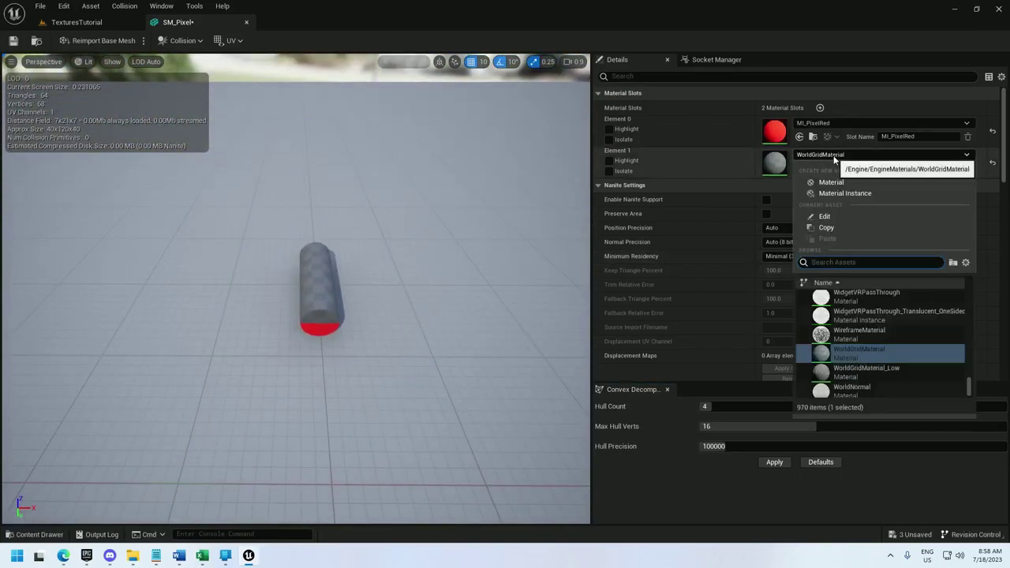
text(mi_Pixelblack)
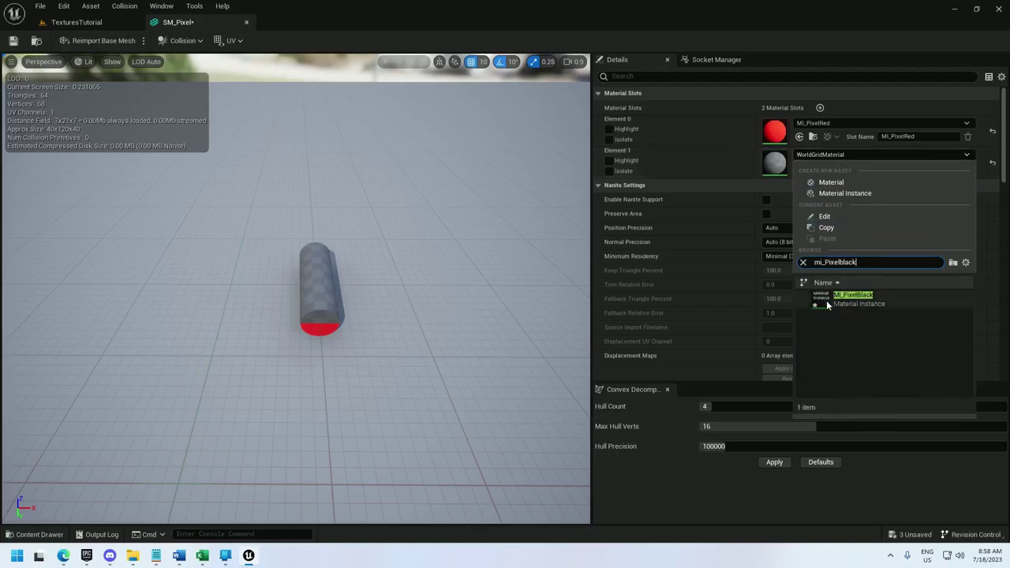
click(829, 300)
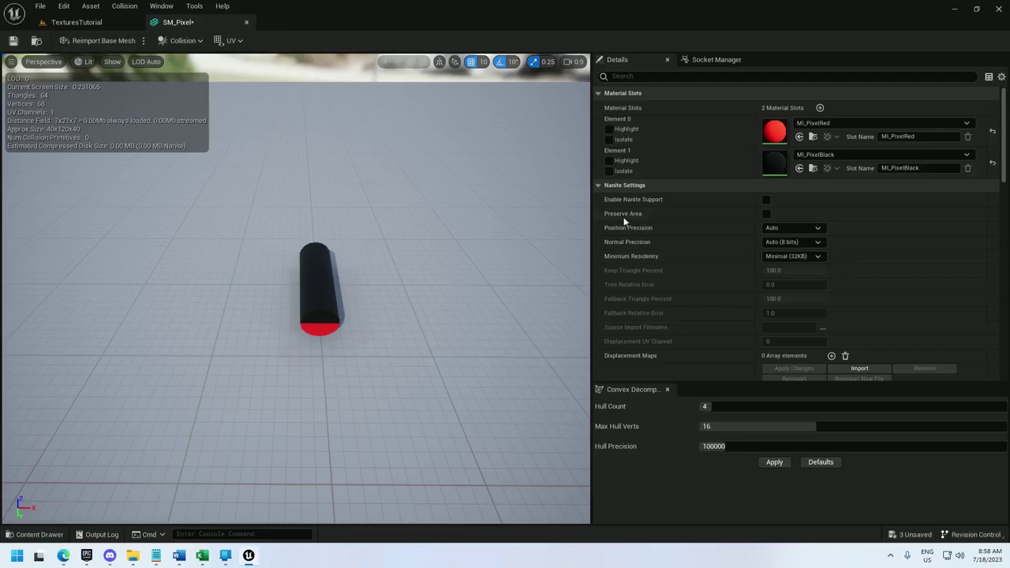
Step: Name the Element 0 material slot Colors and the Element 1 slot Black, and save the mesh
click(928, 135)
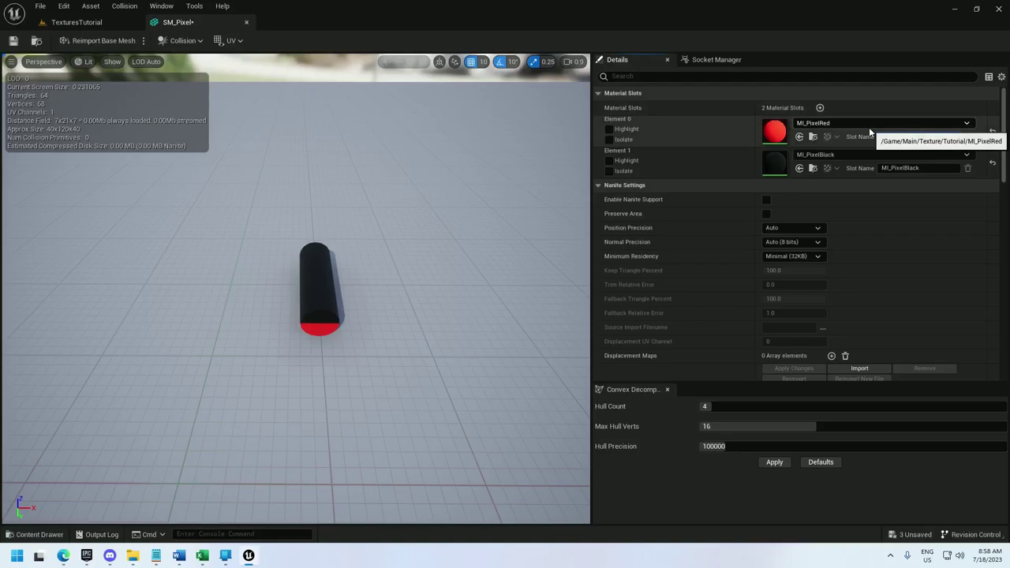
text(Colors)
key(Tab)
text(B)
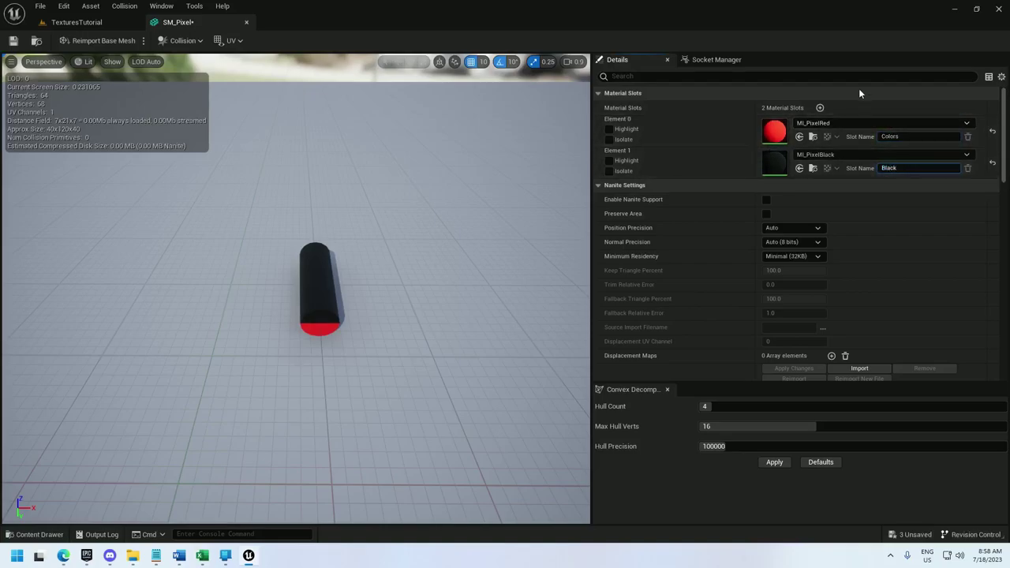
key(ctrl+s)
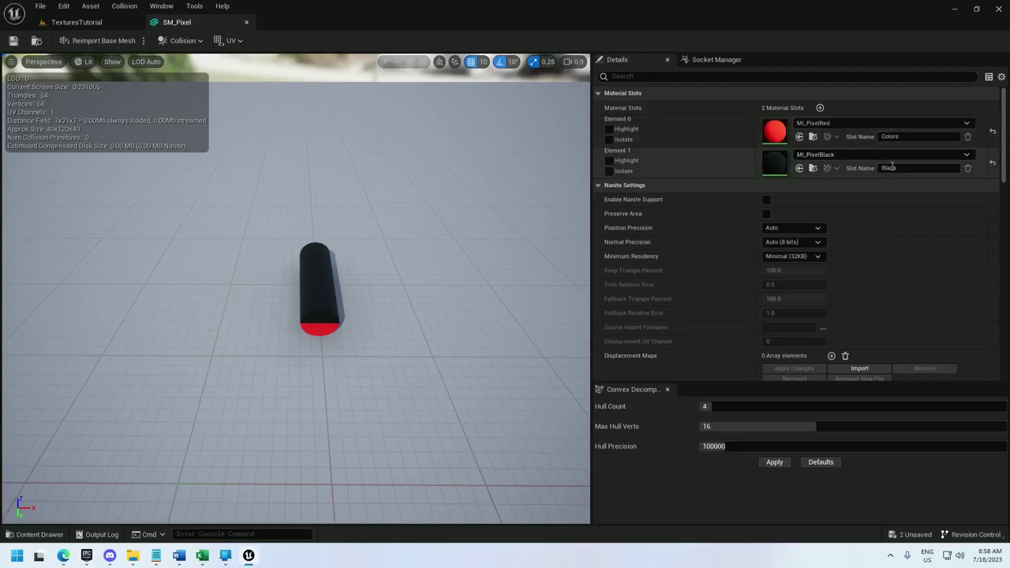
Step: Enable Nanite support on SM_Pixel, apply the changes and save the mesh
click(765, 200)
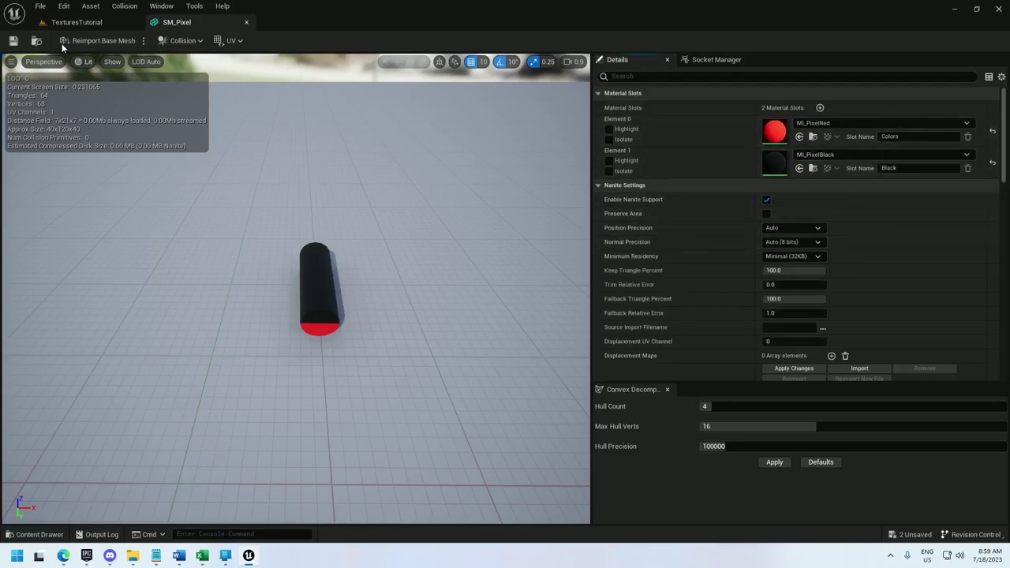
click(809, 367)
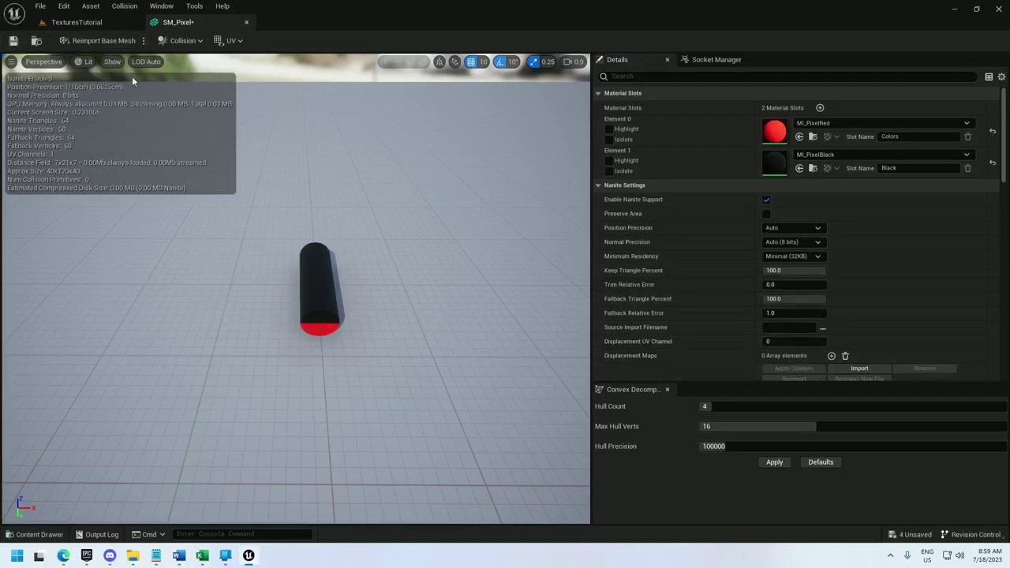
click(13, 40)
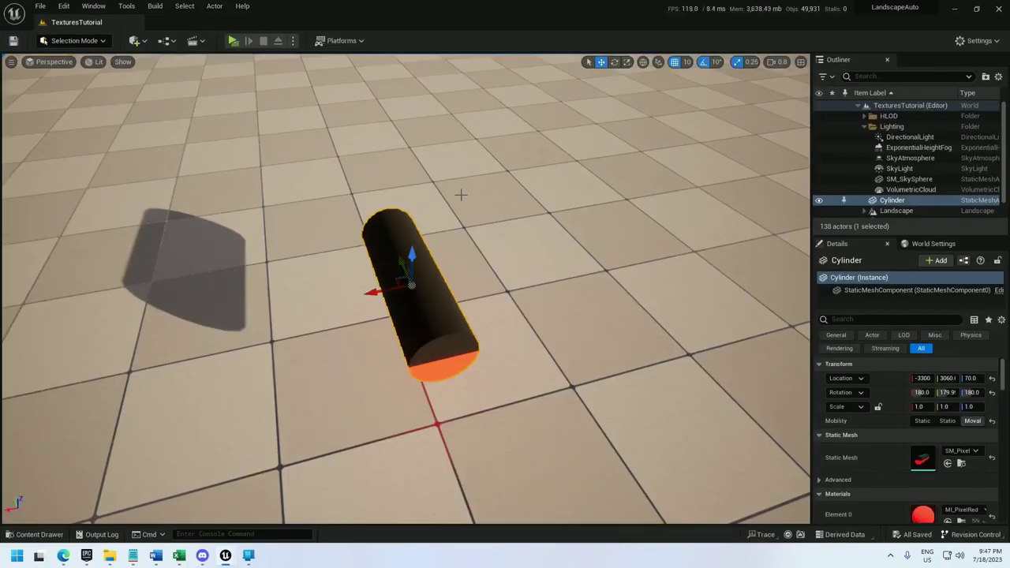
Step: Try rotating the Cylinder actor about its green axis in the TexturesTutorial level
scroll(461, 198, down, 5)
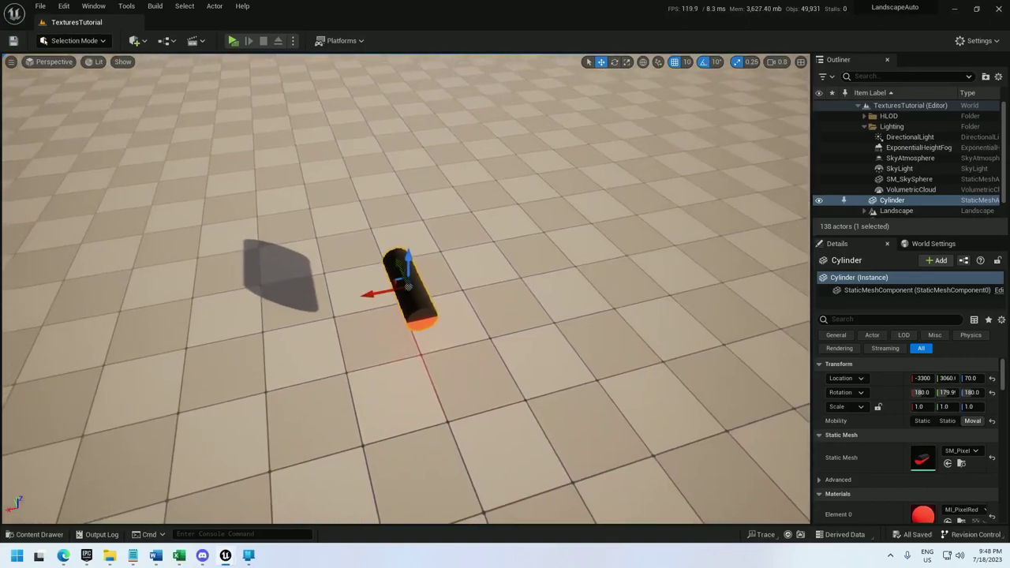
key(e)
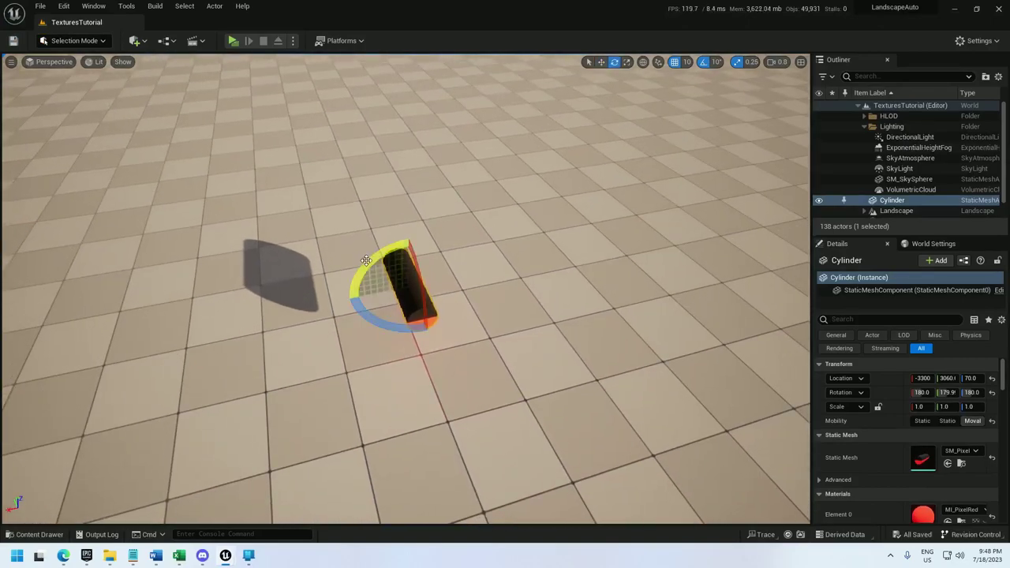
drag(372, 246, 353, 298)
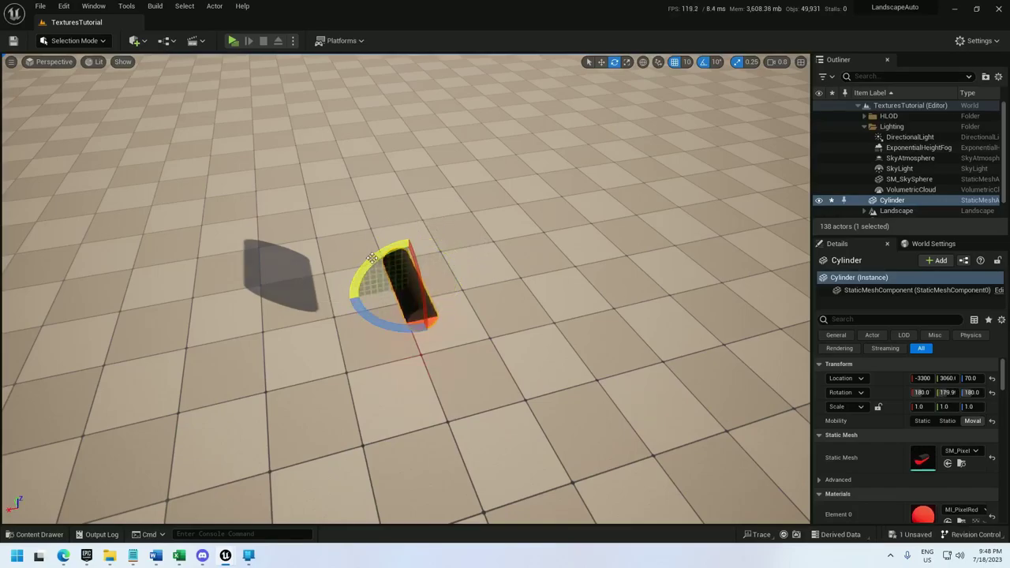
Step: Create a PCG Graph asset named PCG_Pixels in the Tutorial folder
scroll(568, 189, down, 5)
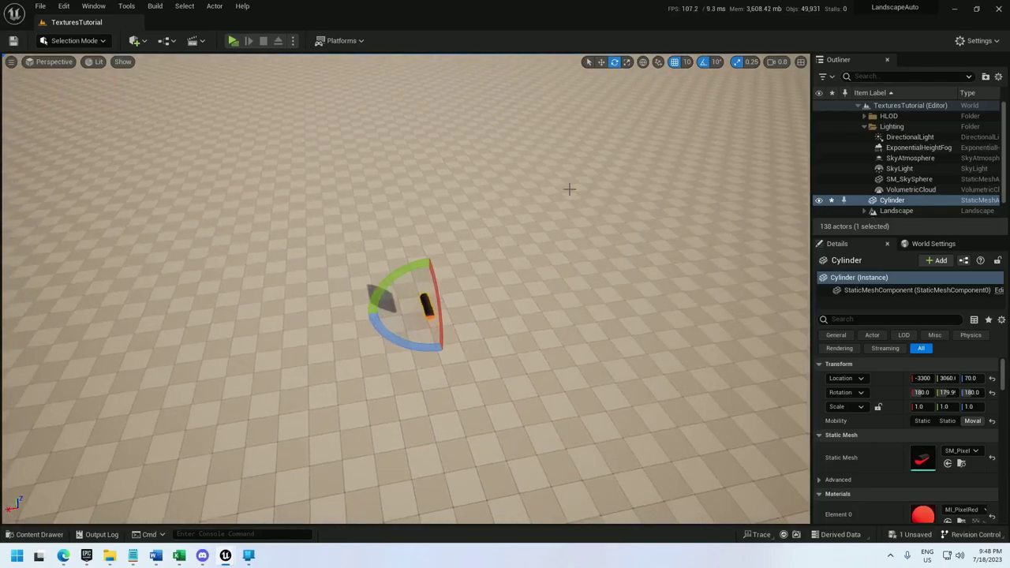
right_drag(430, 206, 444, 206)
key(ctrl+space)
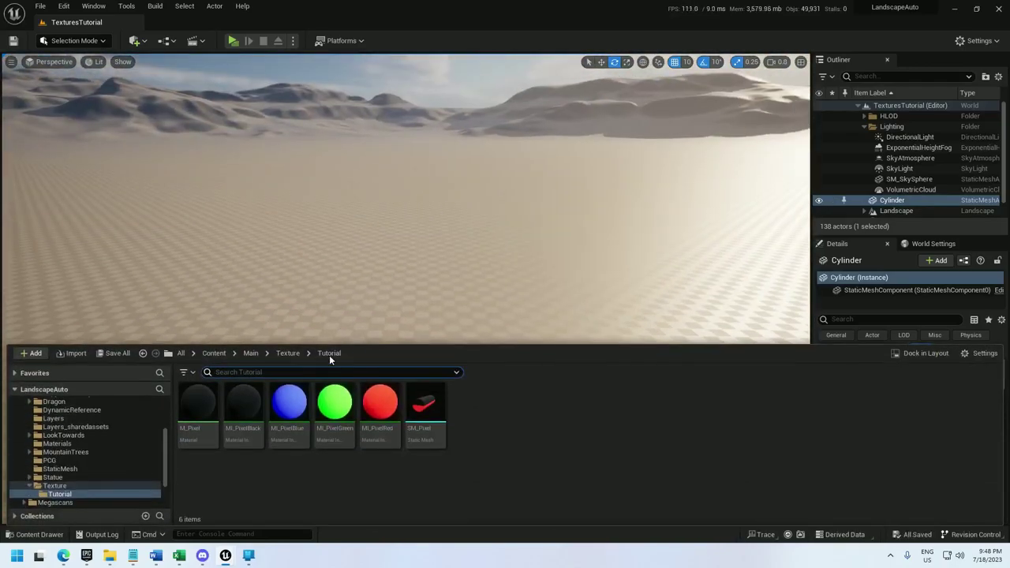
right_click(498, 413)
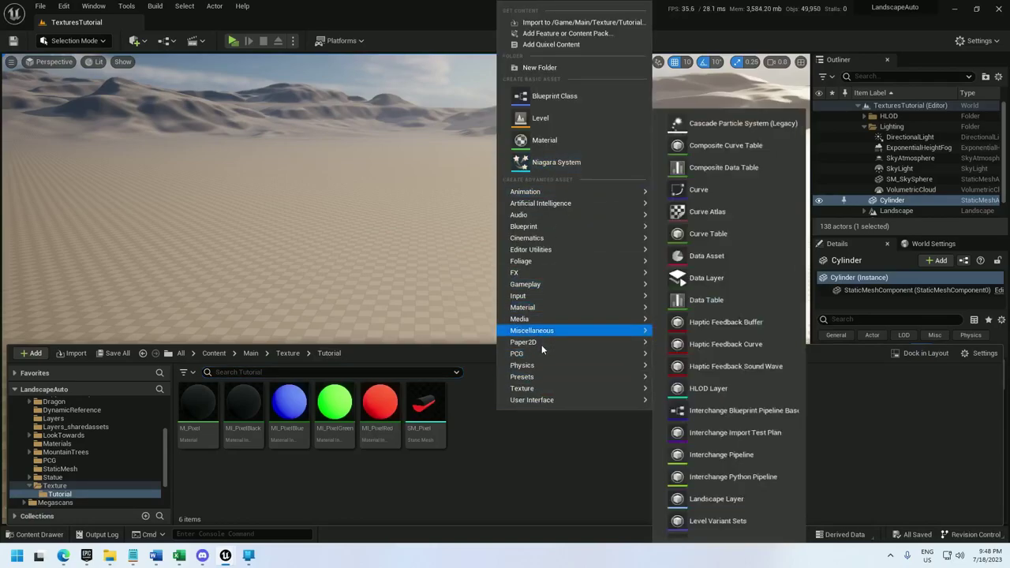
click(685, 362)
text(P)
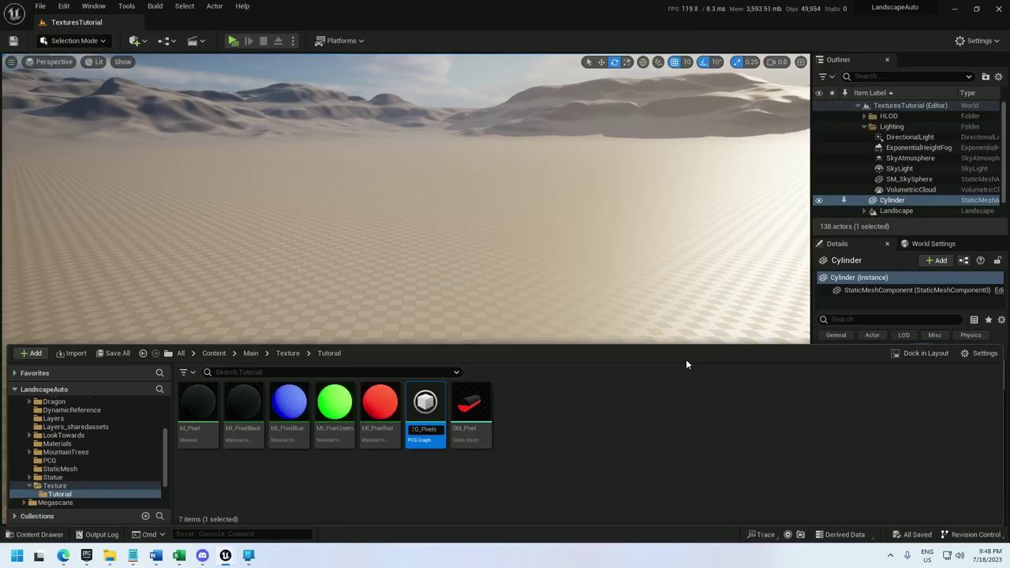
text(CG_Pixels)
key(Return)
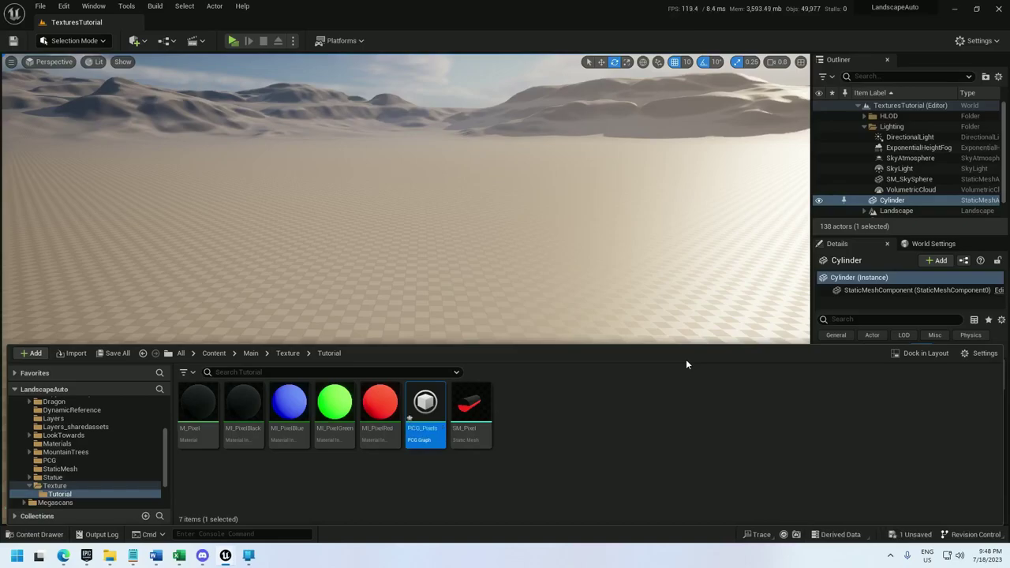
Step: Open the PCG_Pixels graph and add a Get Texture Data node with a Texel Size of 120
double_click(421, 409)
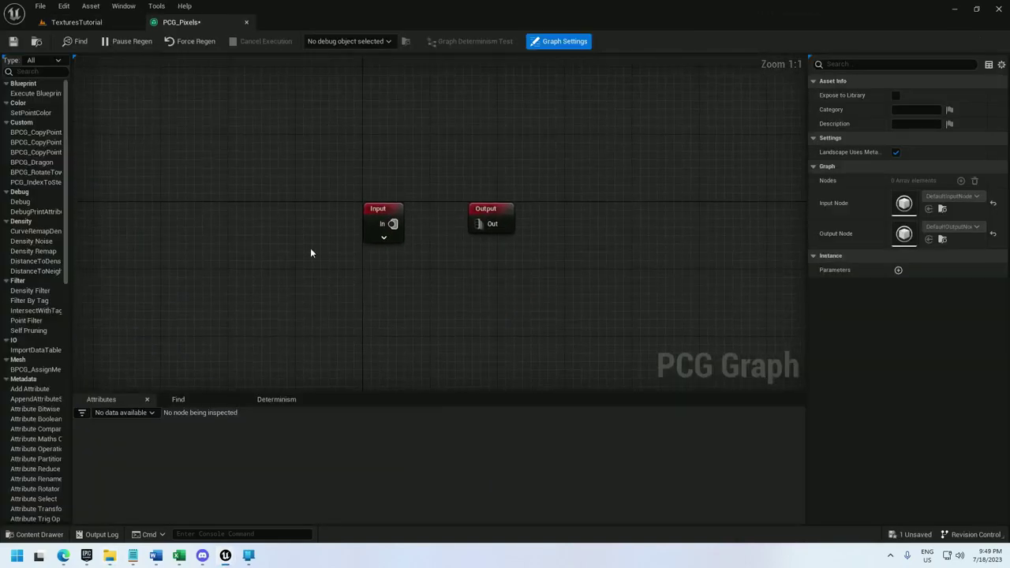
right_click(211, 234)
text(g)
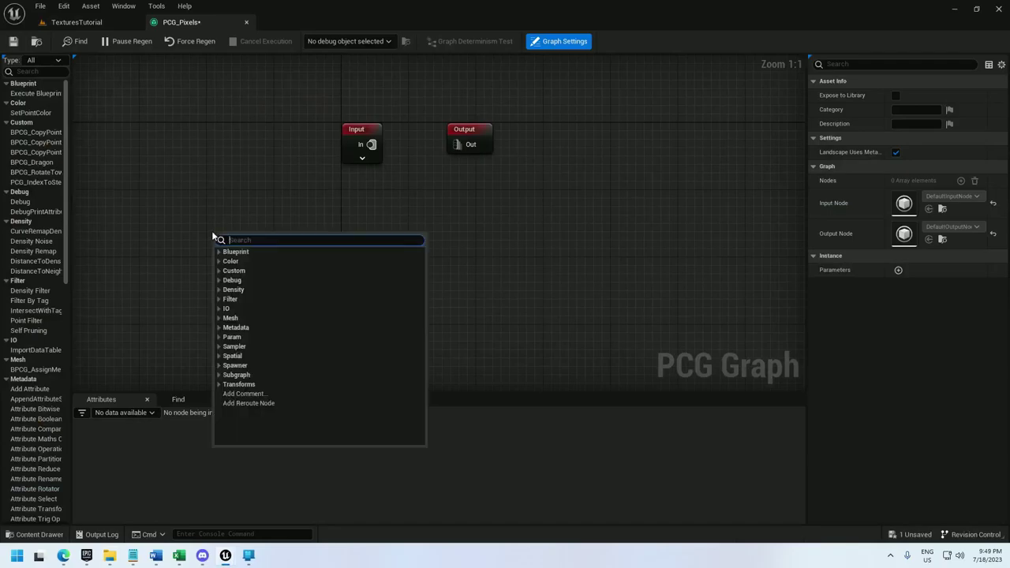
text(et text)
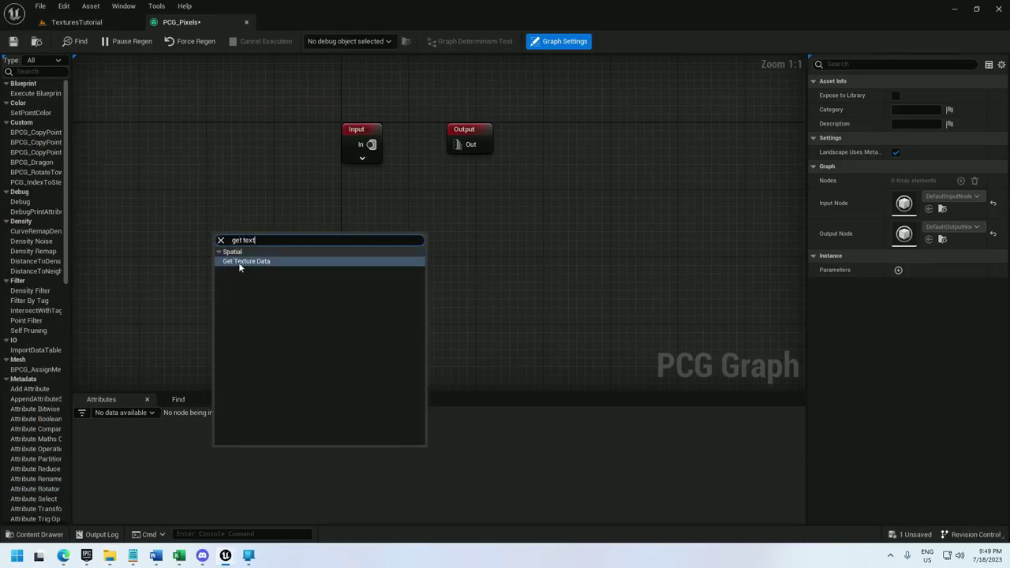
click(240, 264)
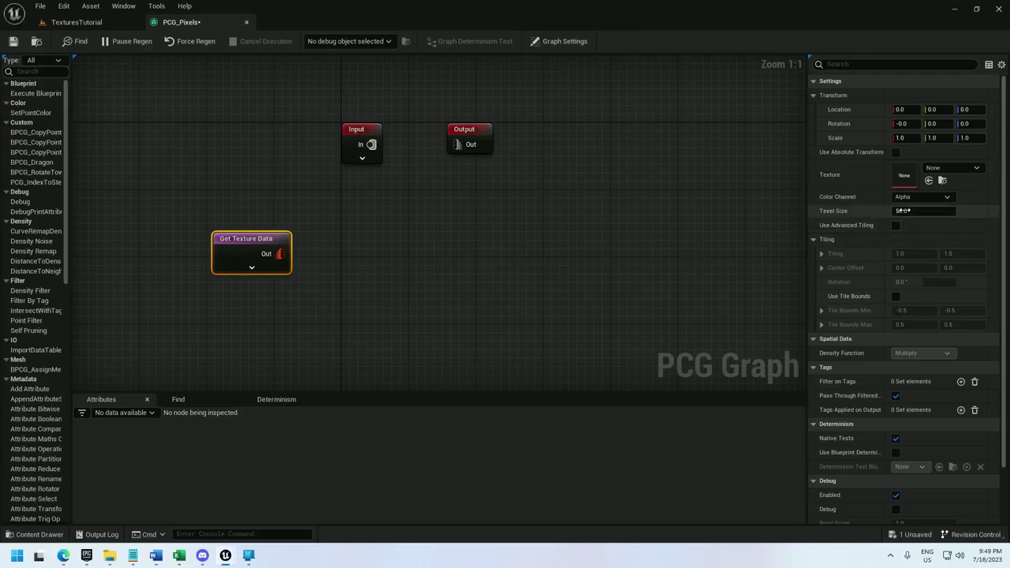
click(907, 211)
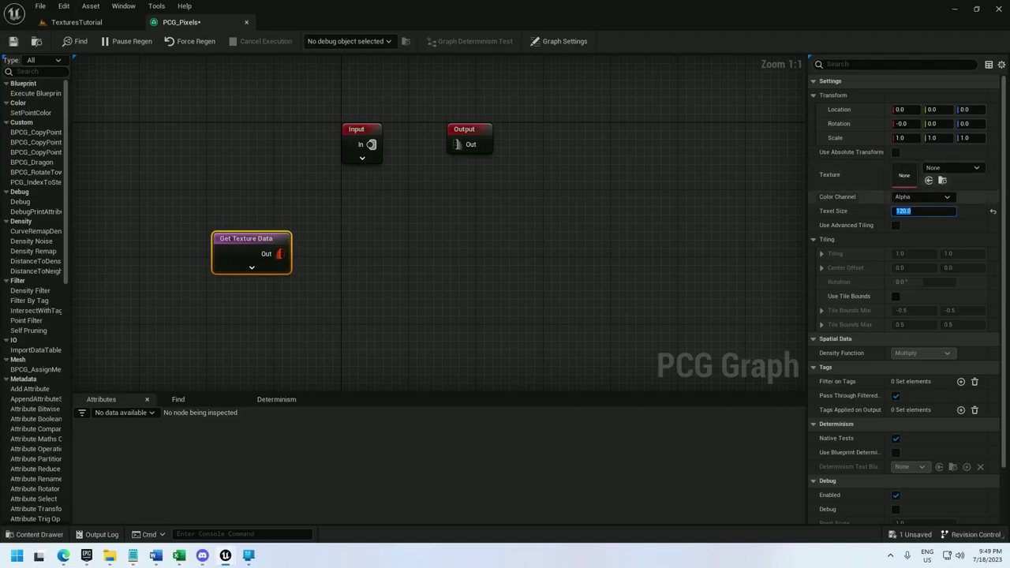
click(489, 286)
Step: Import the TRex_Tutorial image into the Tutorial folder and assign it as the Get Texture Data node's texture
key(ctrl+space)
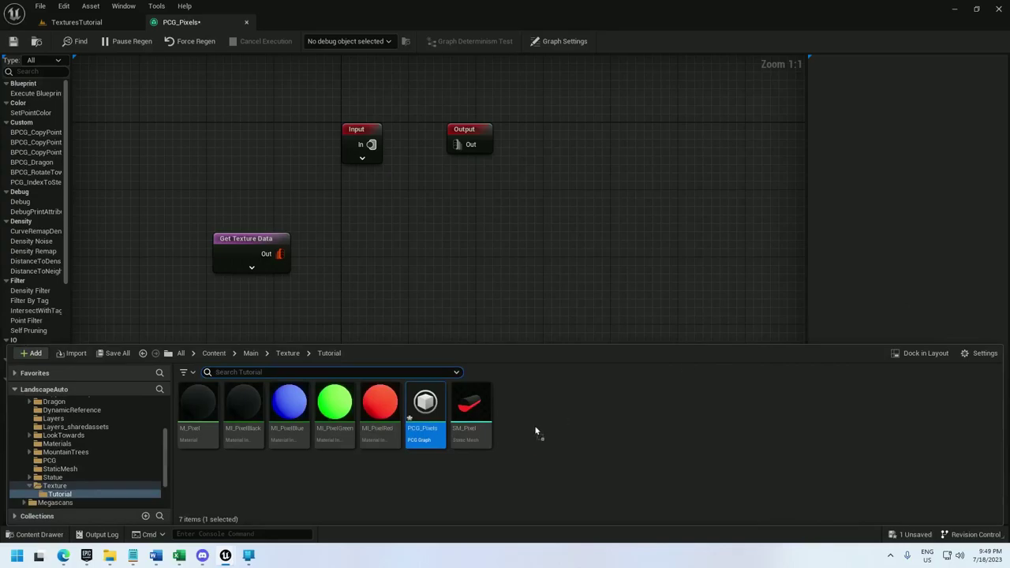
key(ctrl+space)
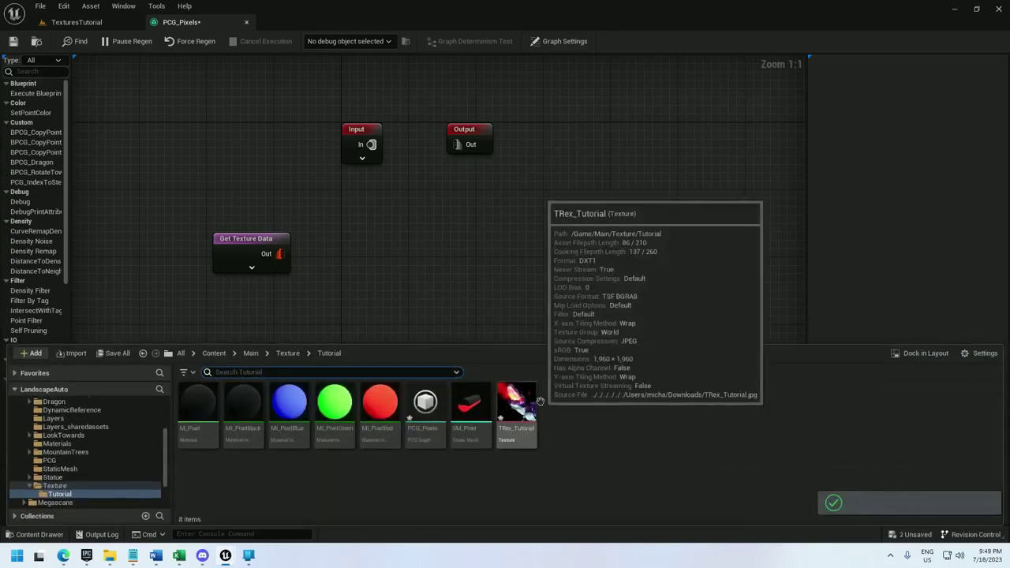
drag(360, 290, 221, 229)
click(942, 168)
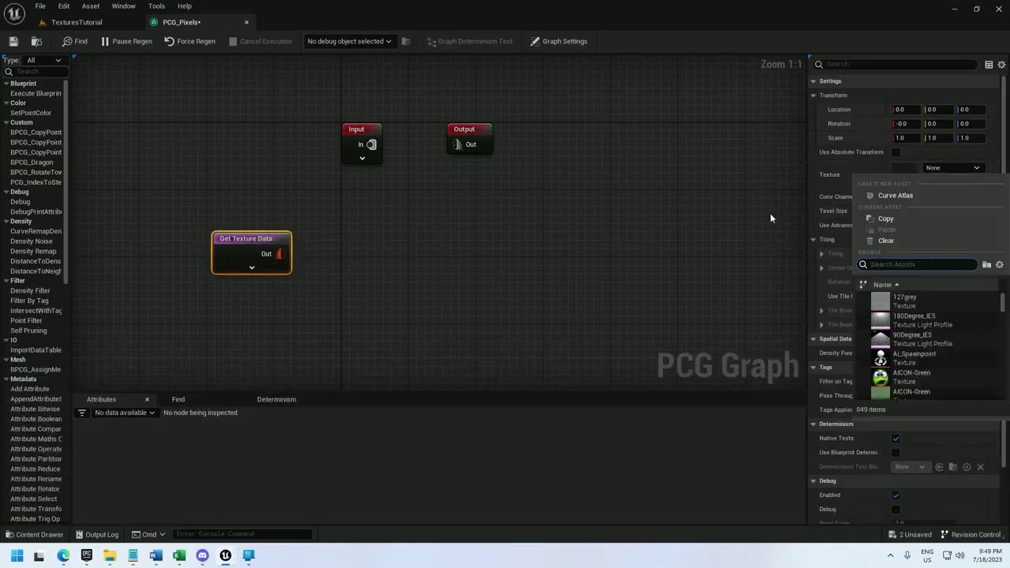
text(trex_tut)
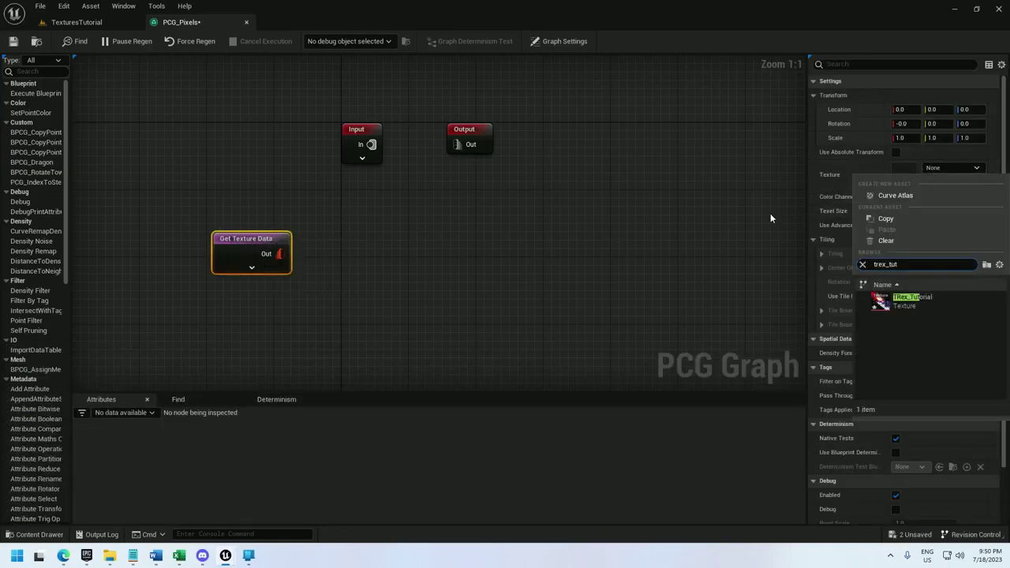
click(907, 298)
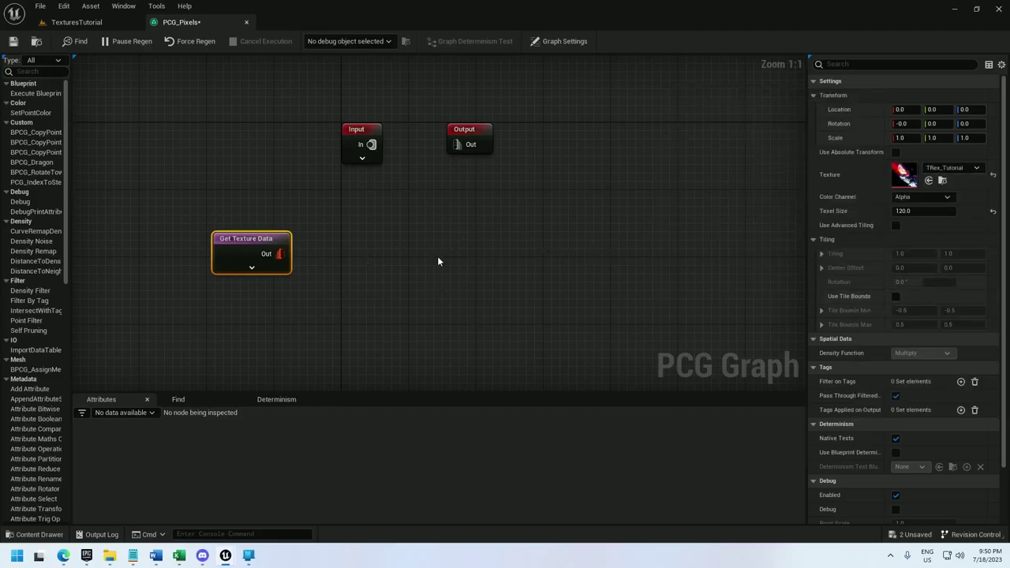
Step: Place the PCG_Pixels graph from the Tutorial folder into the TexturesTutorial level
click(72, 21)
key(ctrl+space)
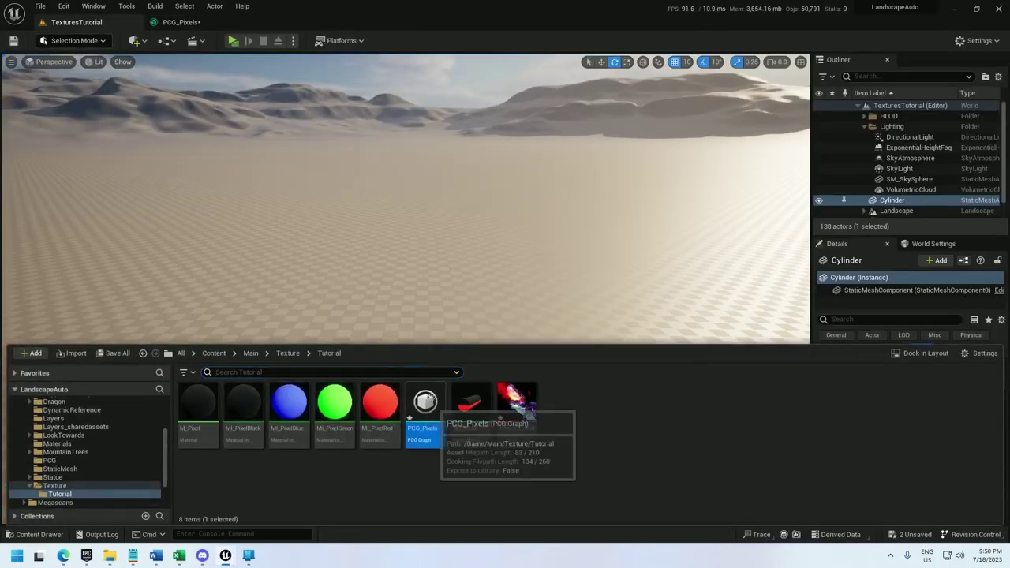
drag(425, 402, 422, 277)
Step: Check the Get Texture Data node's error and set the TRex_Tutorial texture's Compression Settings to VectorDisplacementmap (RGBA8)
click(181, 22)
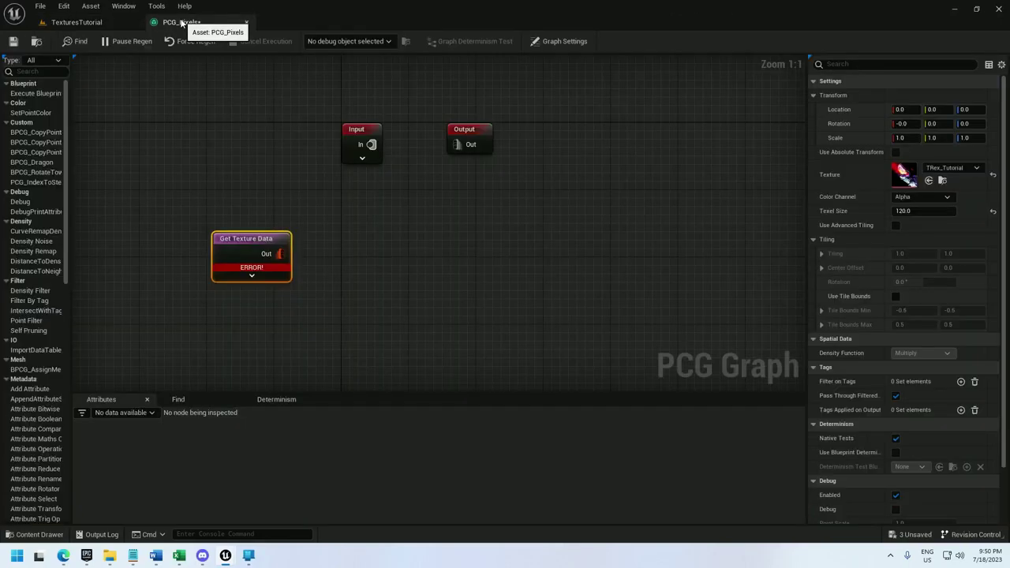
mouse_move(259, 273)
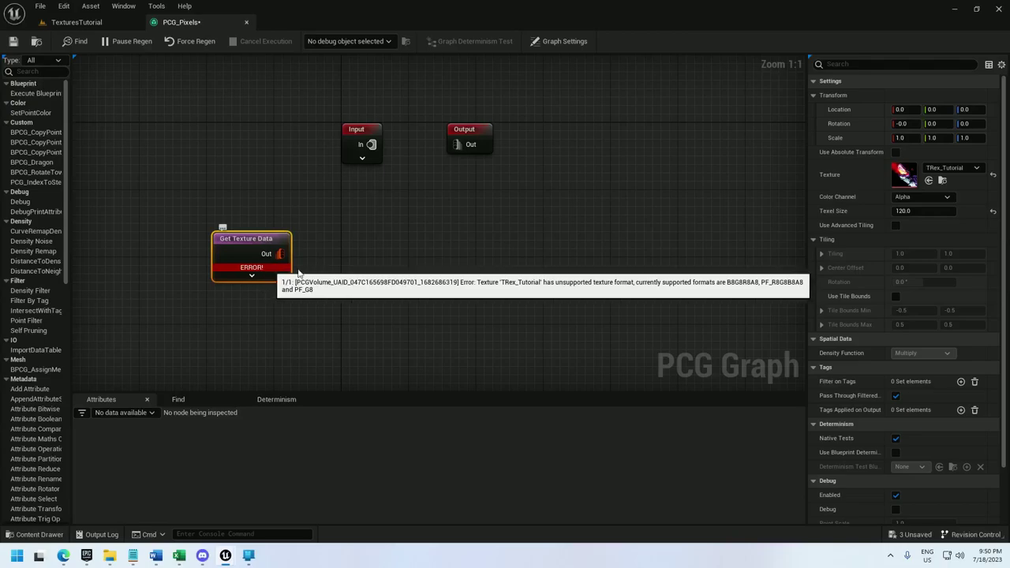
right_drag(426, 254, 422, 250)
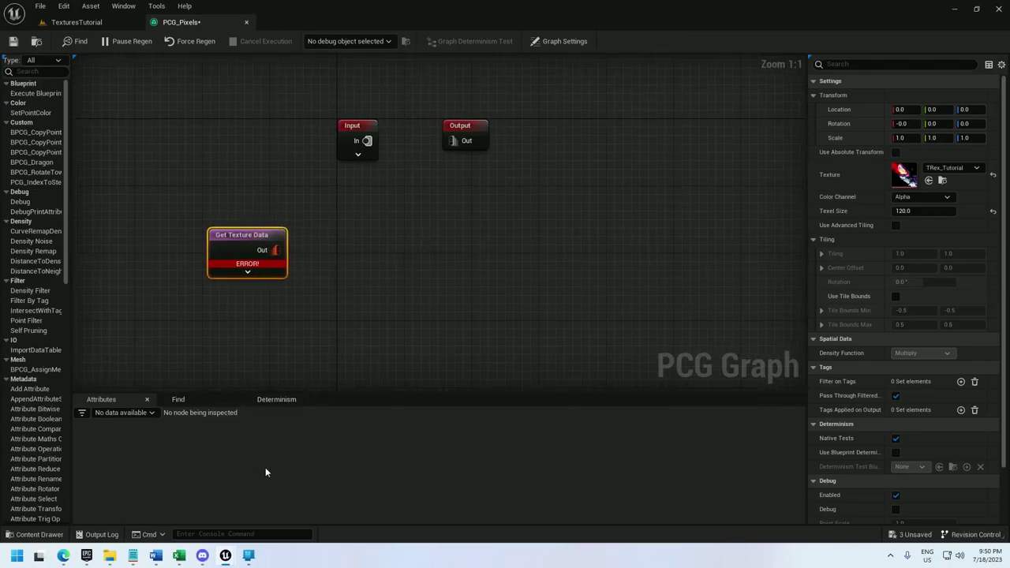
key(ctrl+space)
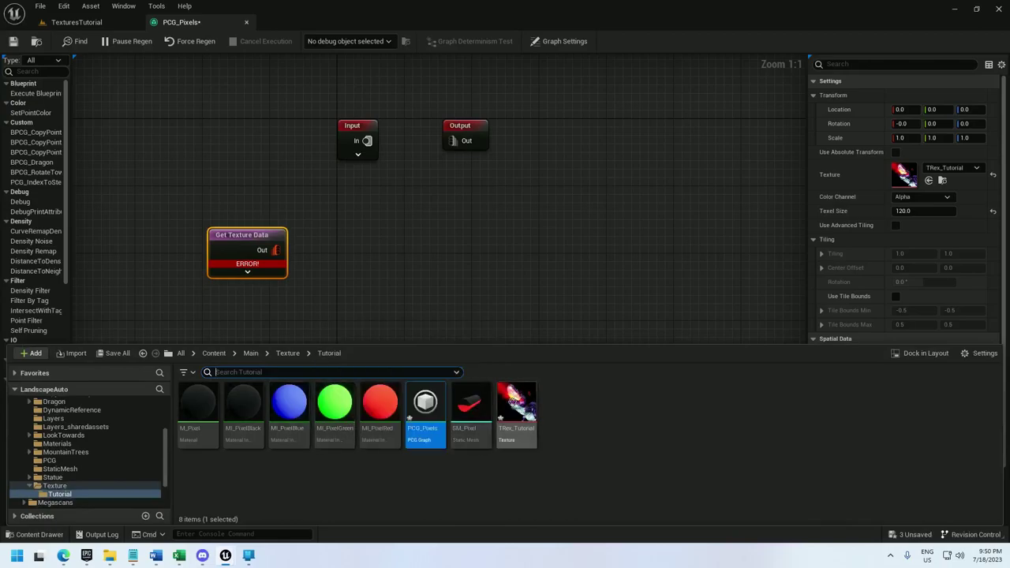
double_click(517, 403)
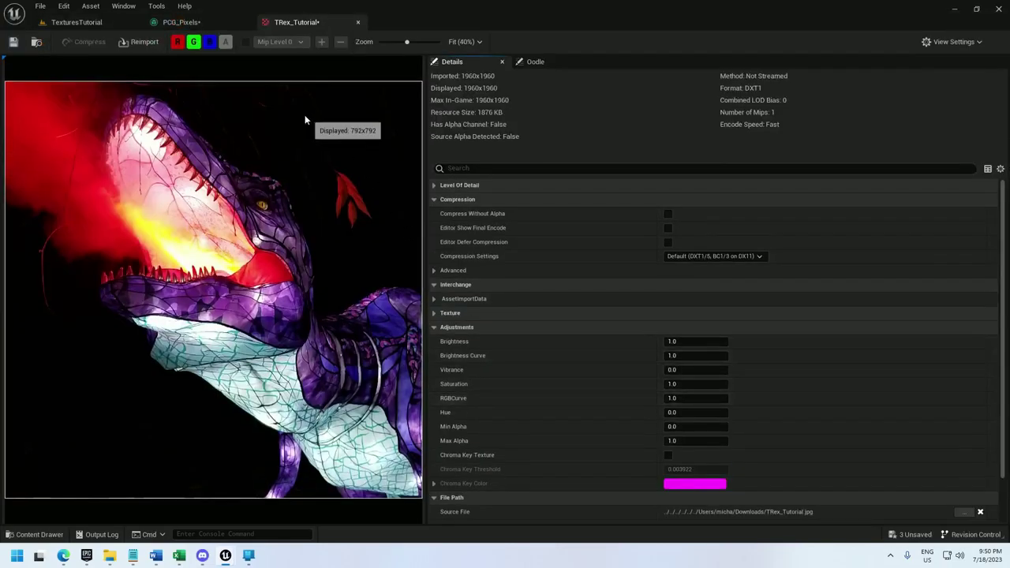
click(695, 255)
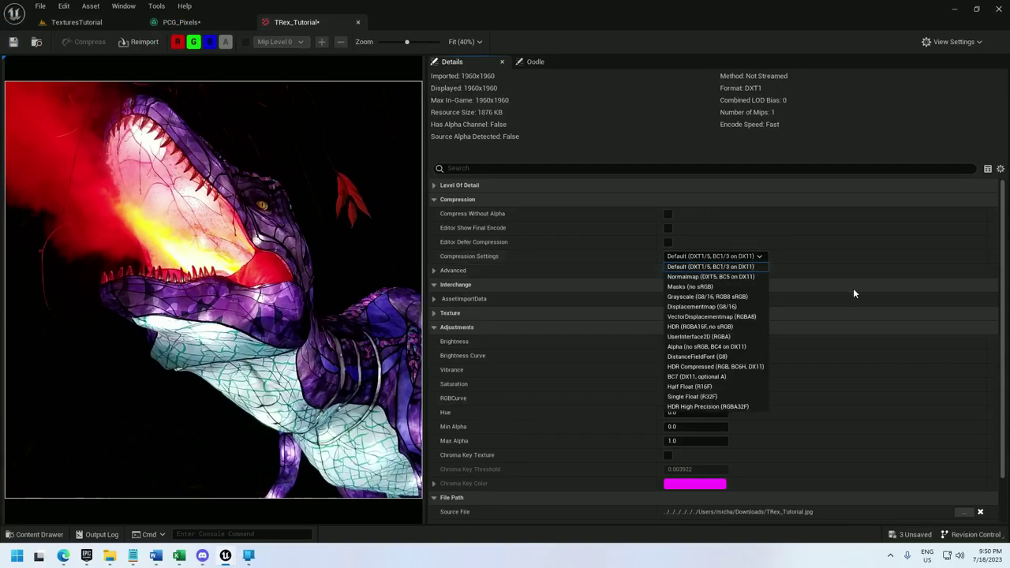
click(717, 317)
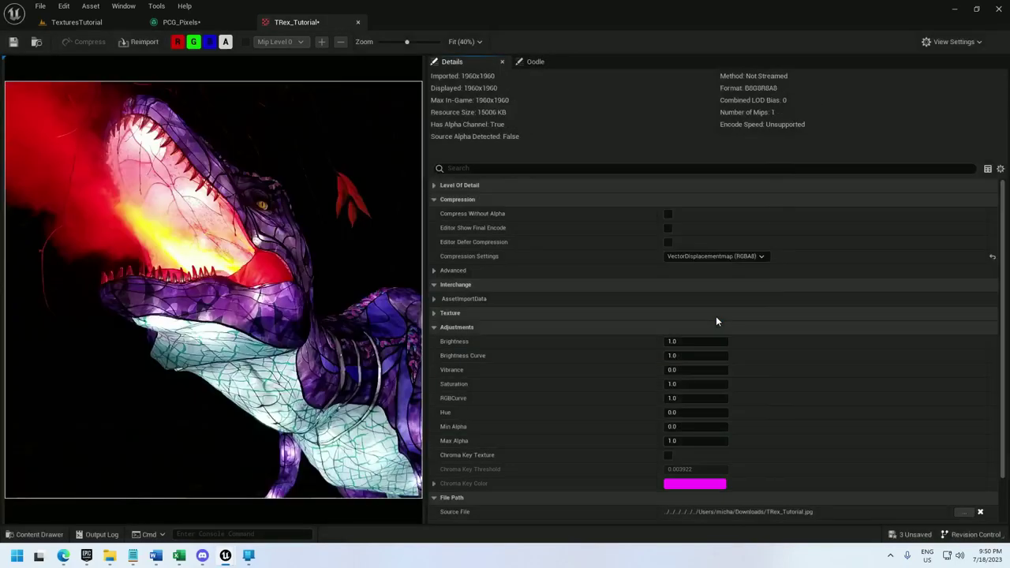
Step: Save the TRex_Tutorial texture and refresh the Get Texture Data node by switching its texture to TX_Asphalt_Dry_Diffuse and back to TRex_Tutorial
click(13, 43)
click(181, 22)
click(959, 172)
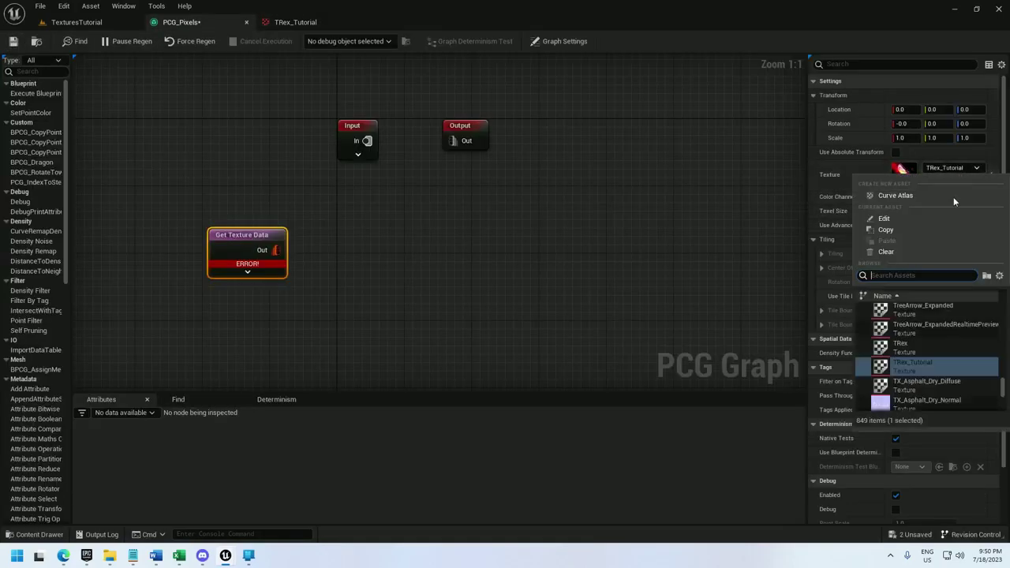
click(943, 387)
click(943, 172)
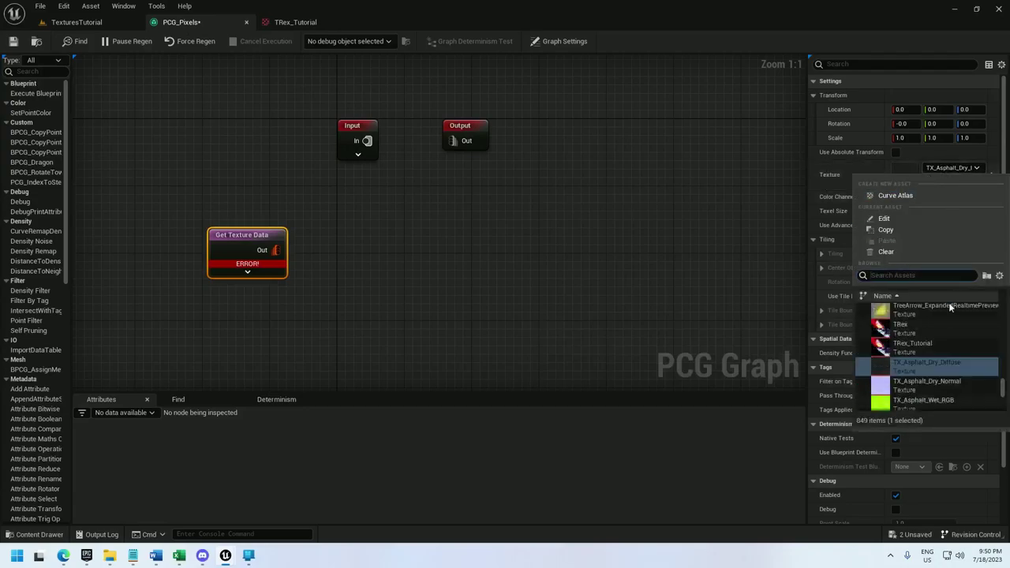
click(935, 345)
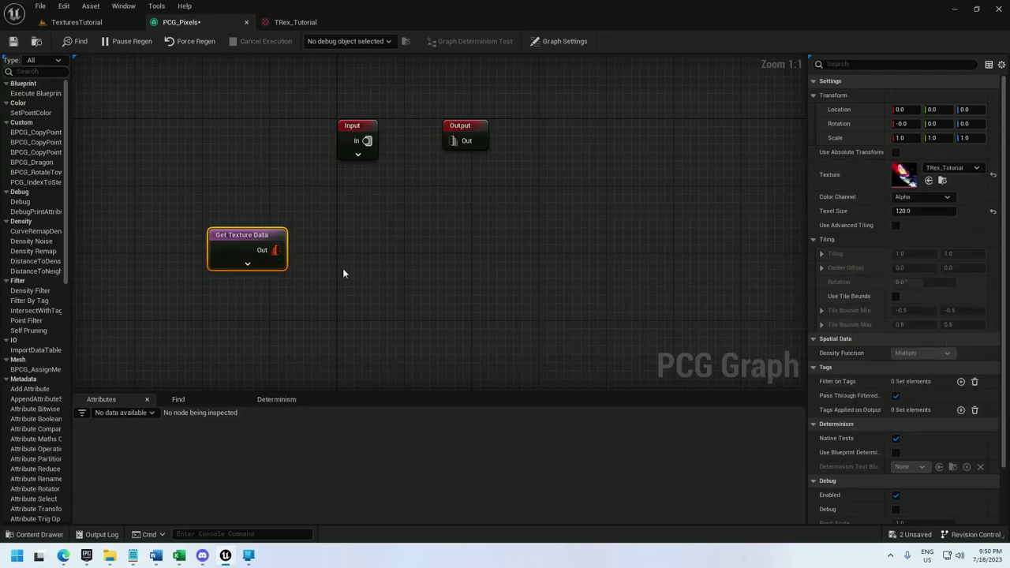
Step: Enable Debug on the Get Texture Data node and view its points from above in the TexturesTutorial level
right_click(237, 238)
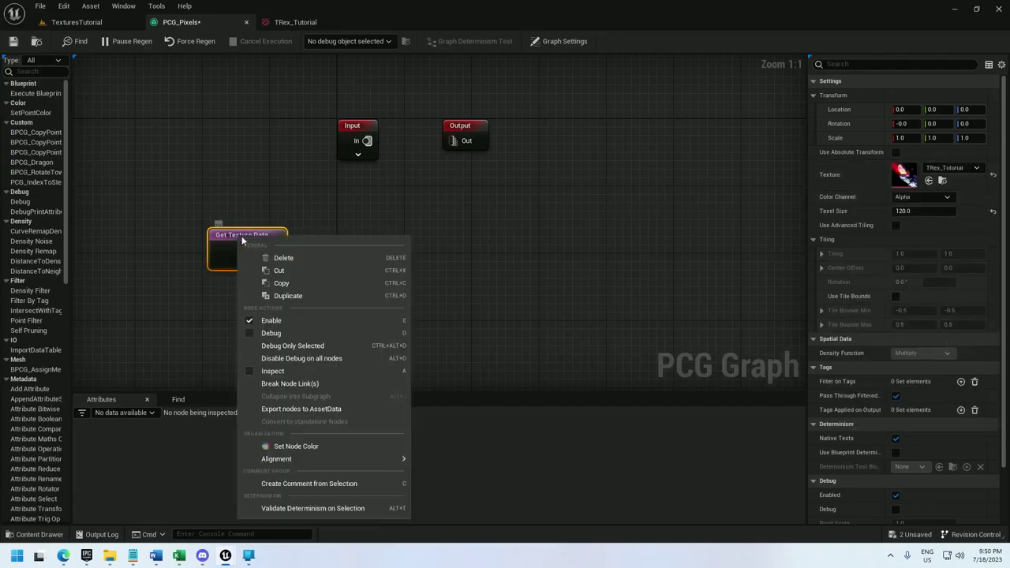
click(321, 337)
click(77, 22)
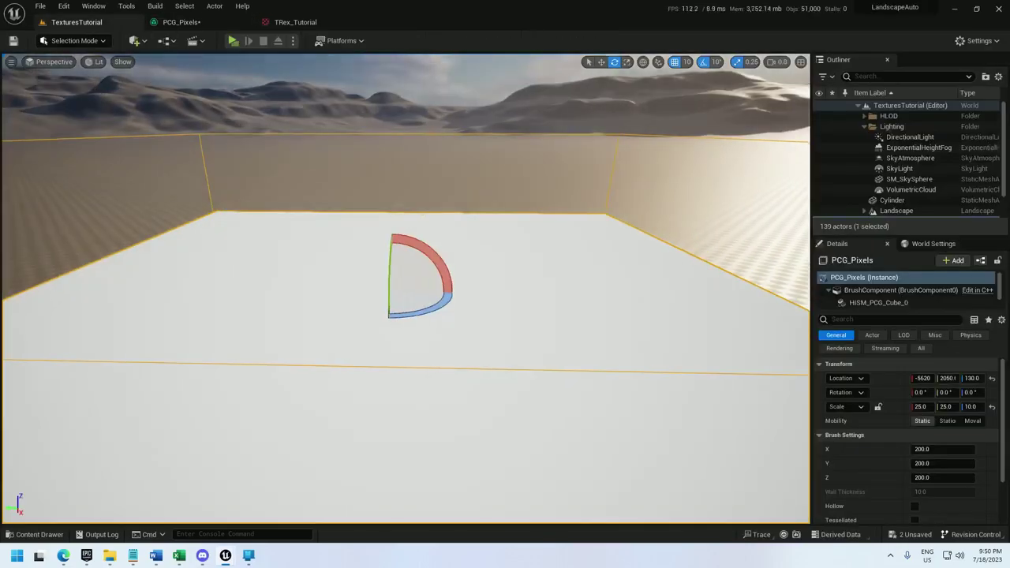
right_drag(404, 288, 331, 277)
scroll(404, 288, up, 1)
alt+drag(469, 319, 374, 182)
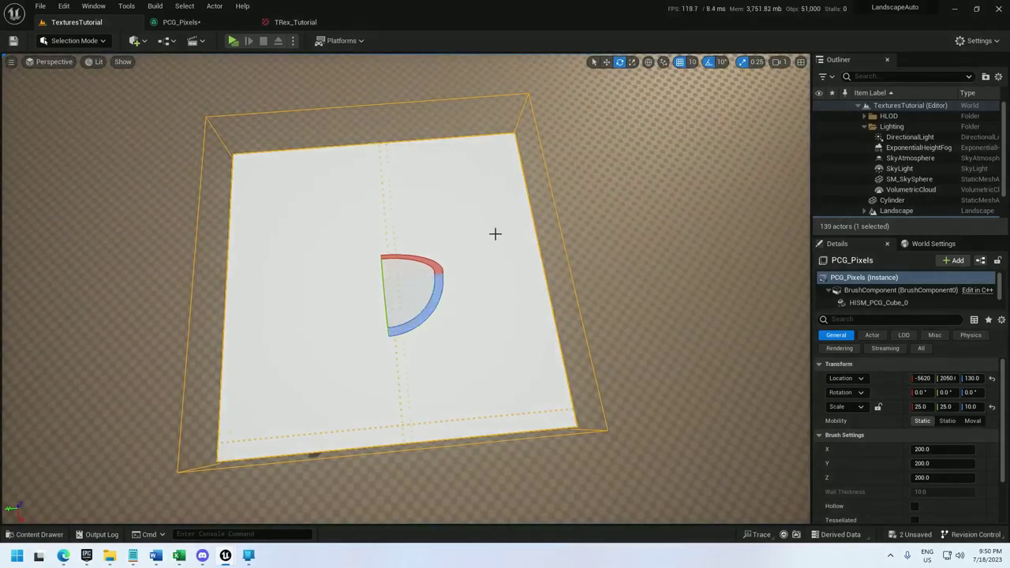
Step: Set the Get Texture Data node's Color Channel to Red and view the result in the TexturesTutorial level
click(180, 23)
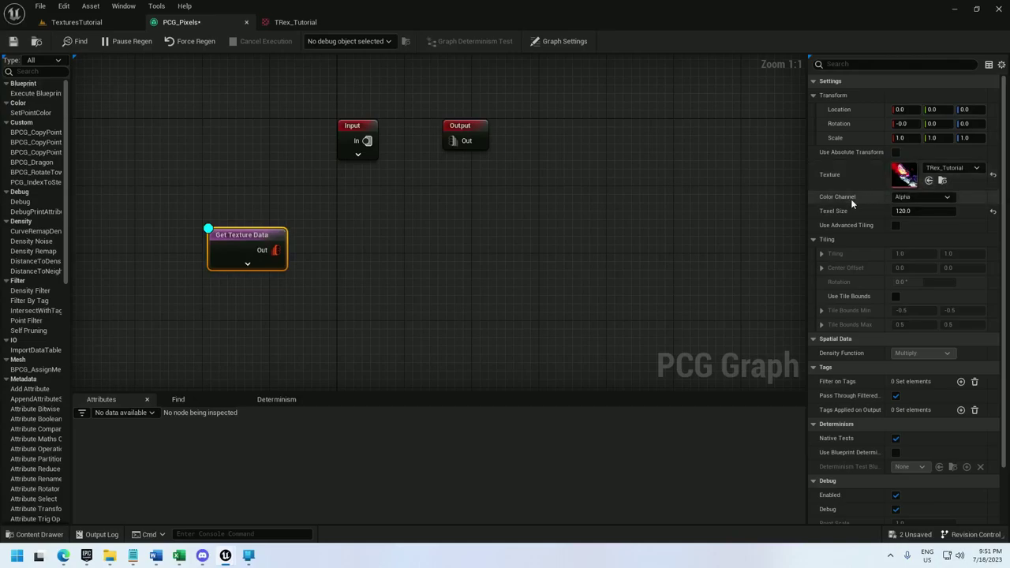
click(907, 197)
click(901, 207)
click(71, 22)
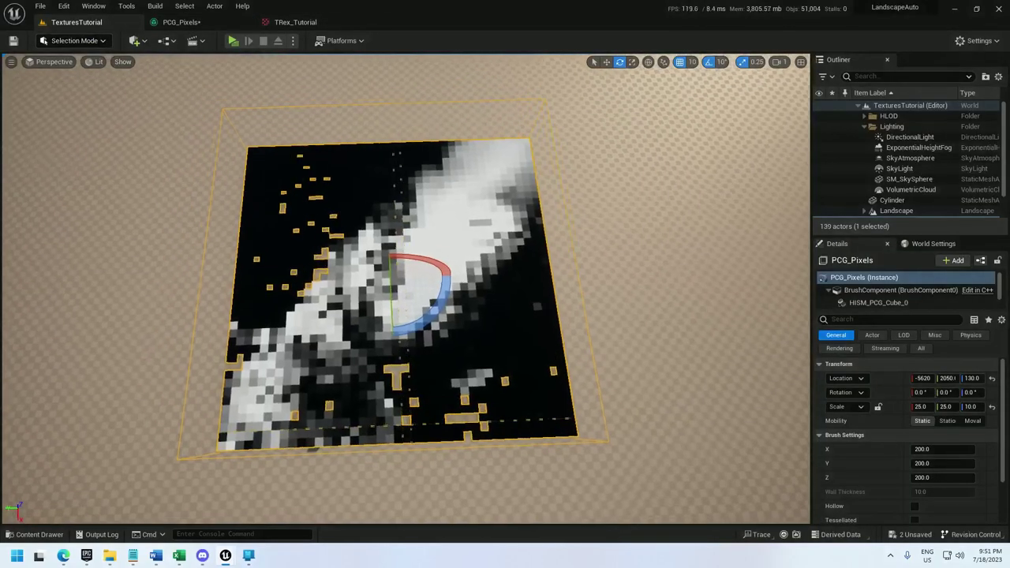
Step: Scale the PCG_Pixels volume in the level to 50 in X and Y
key(s)
right_drag(406, 288, 591, 288)
alt+drag(505, 312, 439, 282)
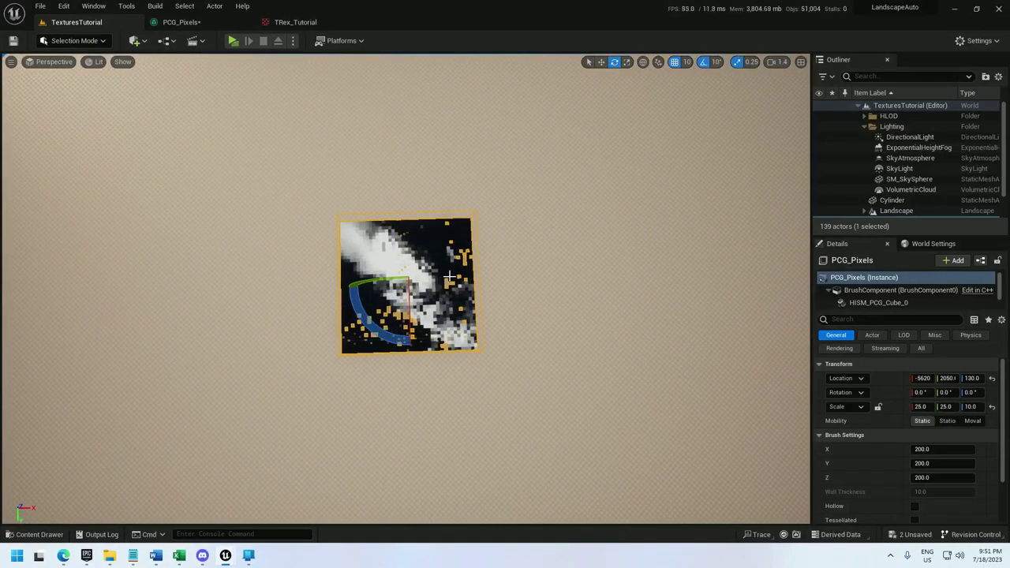
key(w)
key(r)
drag(423, 297, 473, 334)
drag(446, 256, 465, 241)
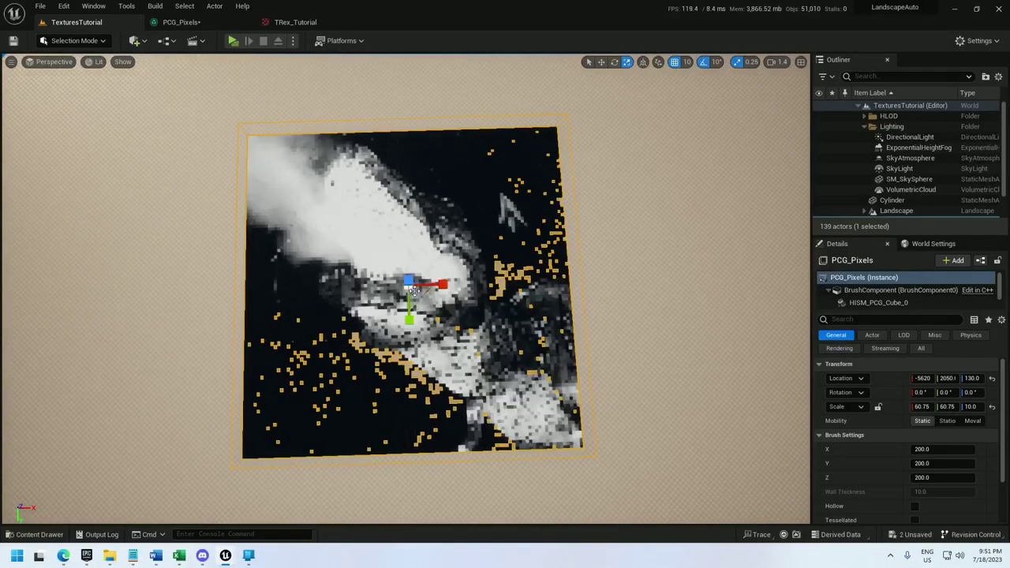
right_drag(476, 271, 465, 277)
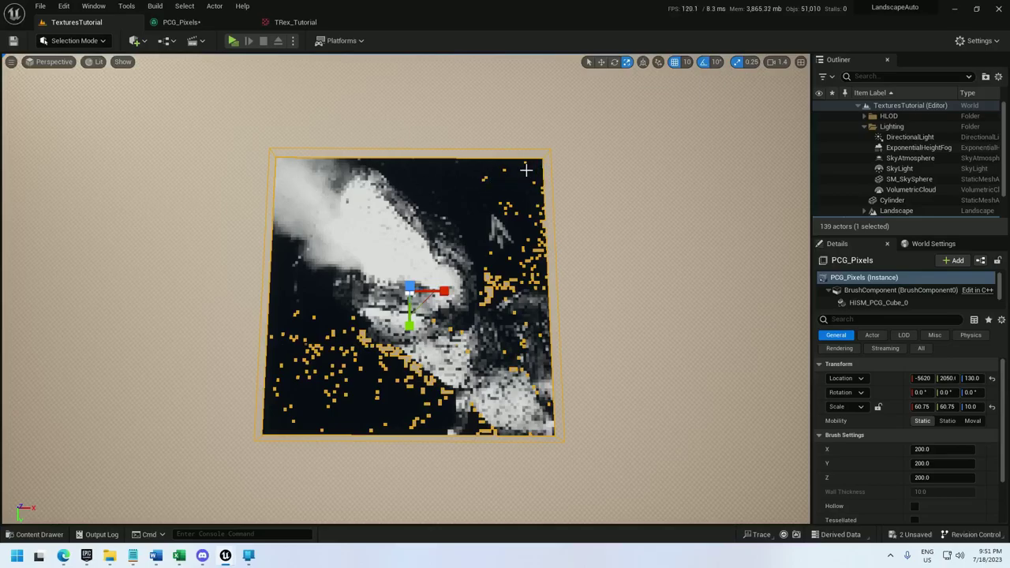
drag(423, 301, 473, 336)
drag(408, 290, 380, 319)
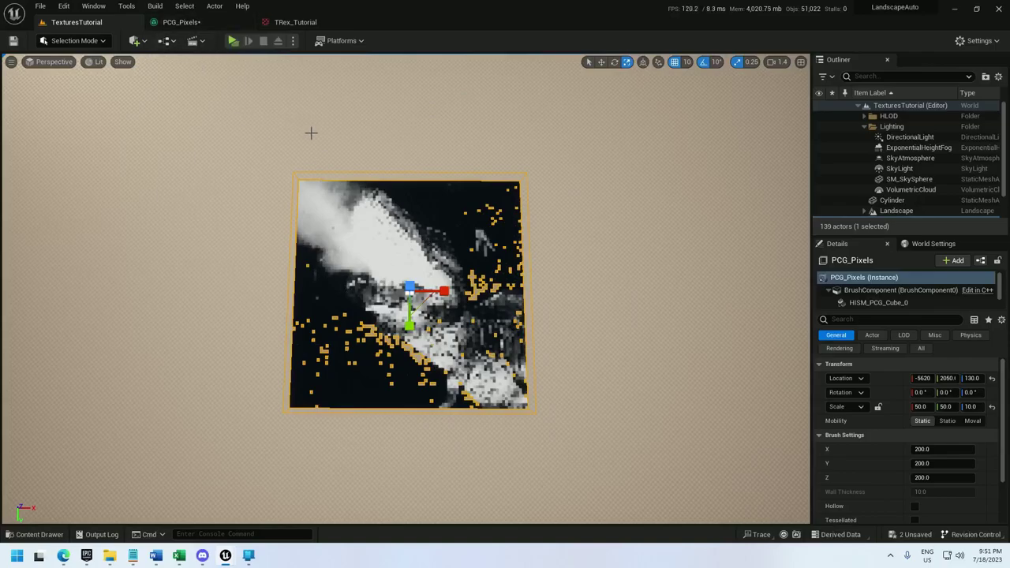
Step: Set the Color Channel of the PCG_Pixels graph's Get Texture Data node back to Alpha
click(190, 28)
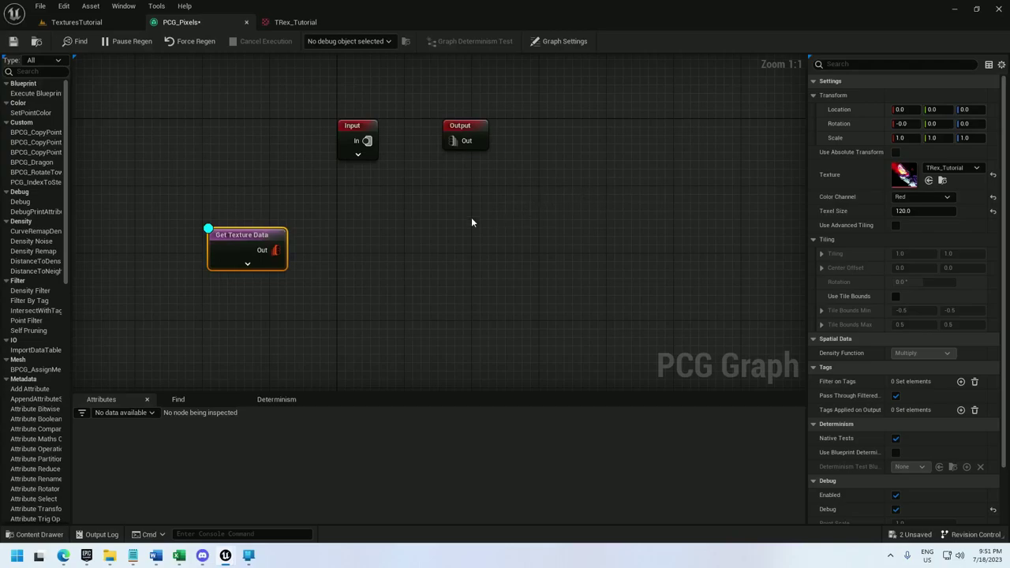
click(915, 197)
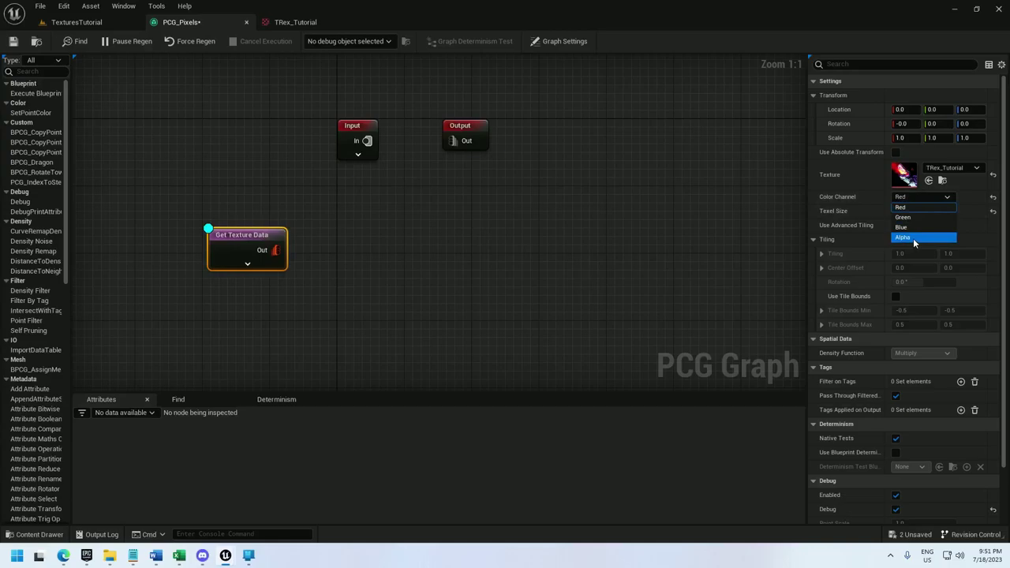
click(913, 237)
Step: Inspect the Get Texture Data node with PCG_Pixels (selected) / PCG Component as debug object and examine its color and density attributes
right_click(240, 236)
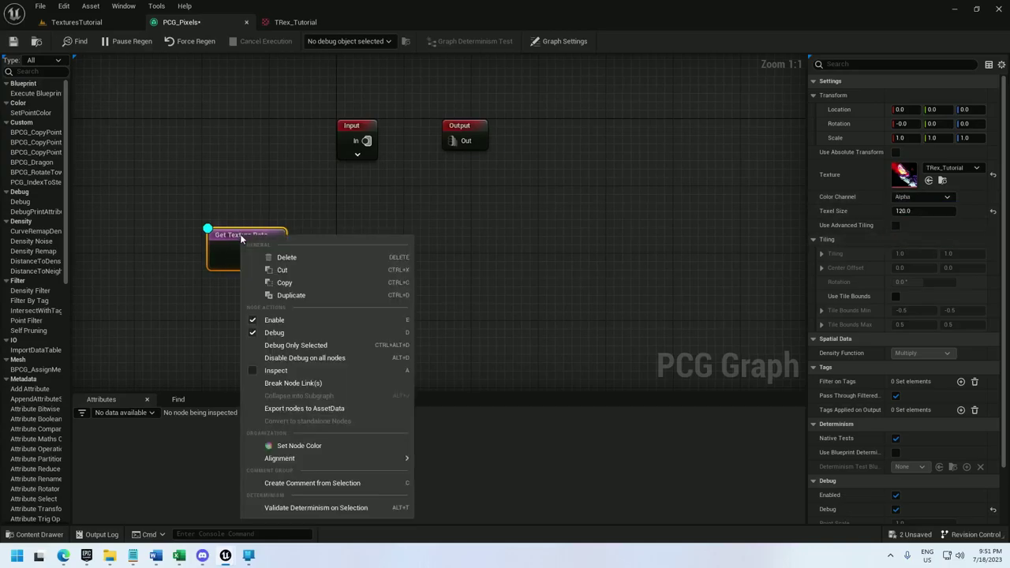
click(263, 370)
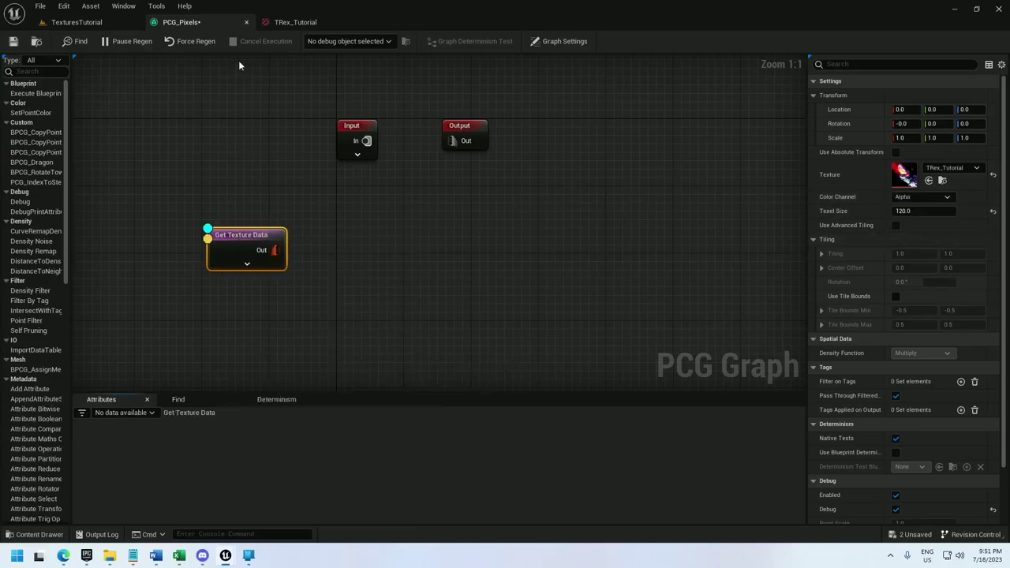
click(350, 41)
click(371, 66)
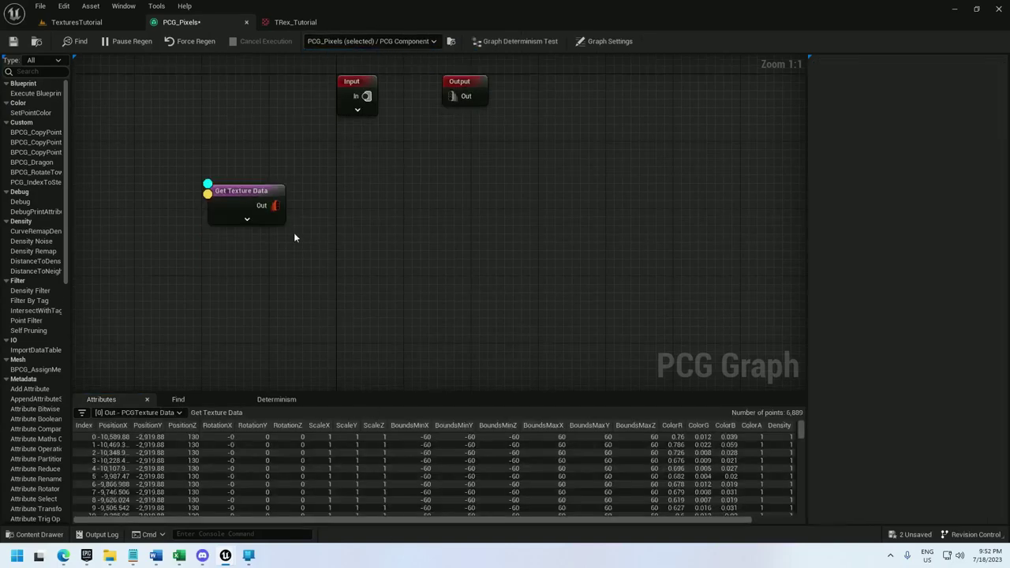
click(253, 203)
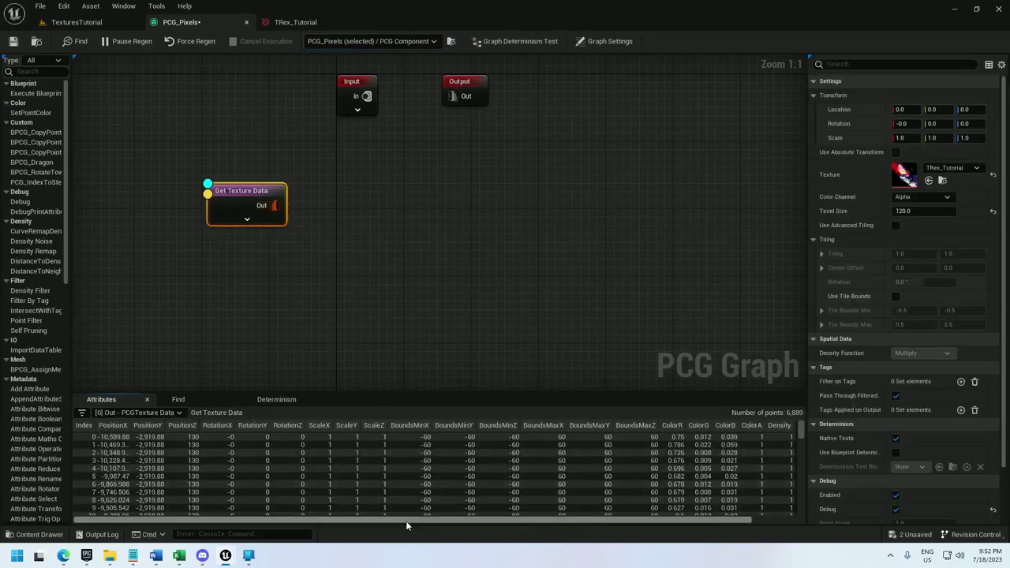
drag(405, 519, 604, 496)
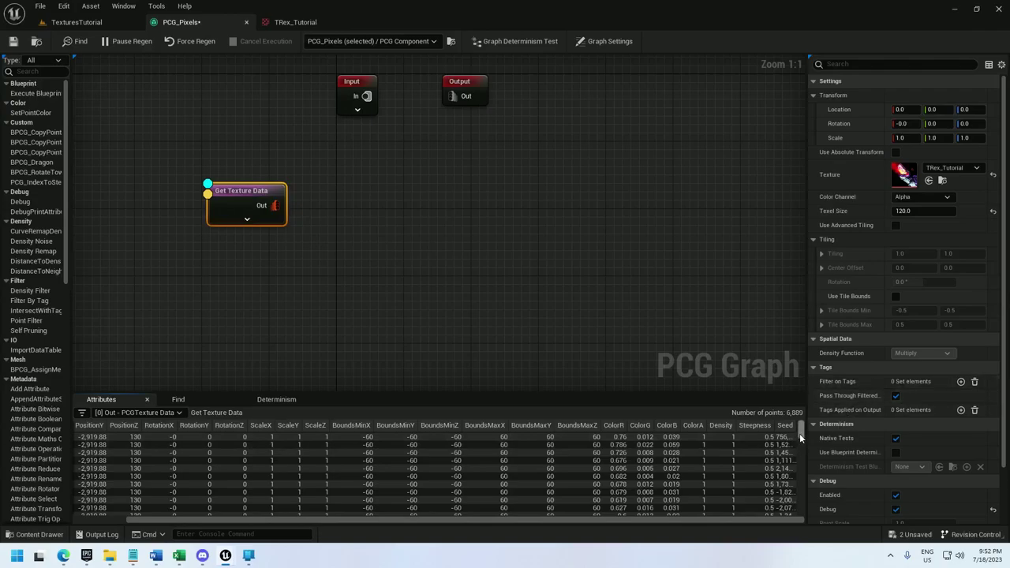
mouse_move(800, 434)
mouse_down()
mouse_move(802, 527)
mouse_move(800, 425)
mouse_up()
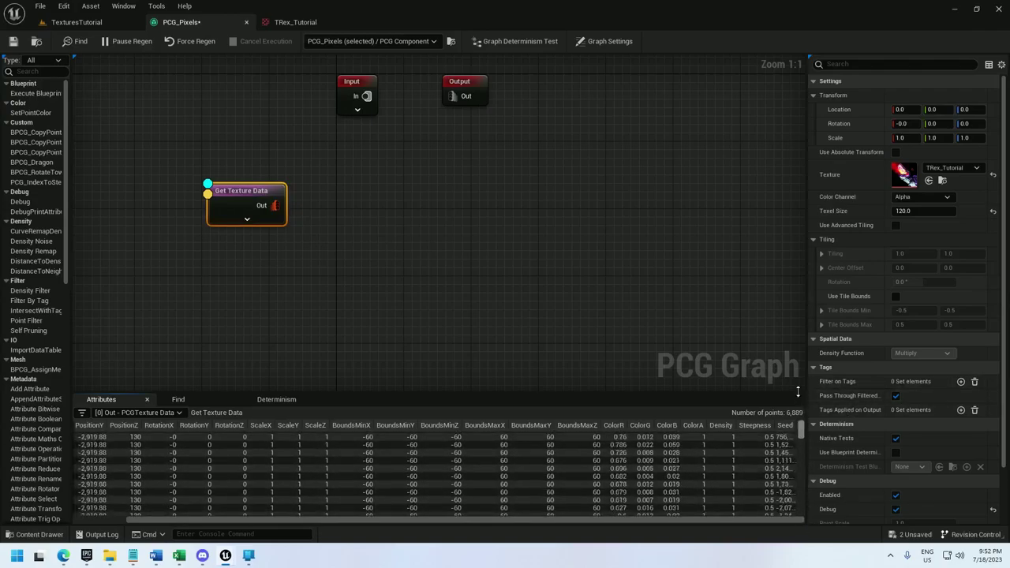
Step: Switch the Color Channel to Red to compare the density values with the color attributes, and return it to Alpha
click(916, 198)
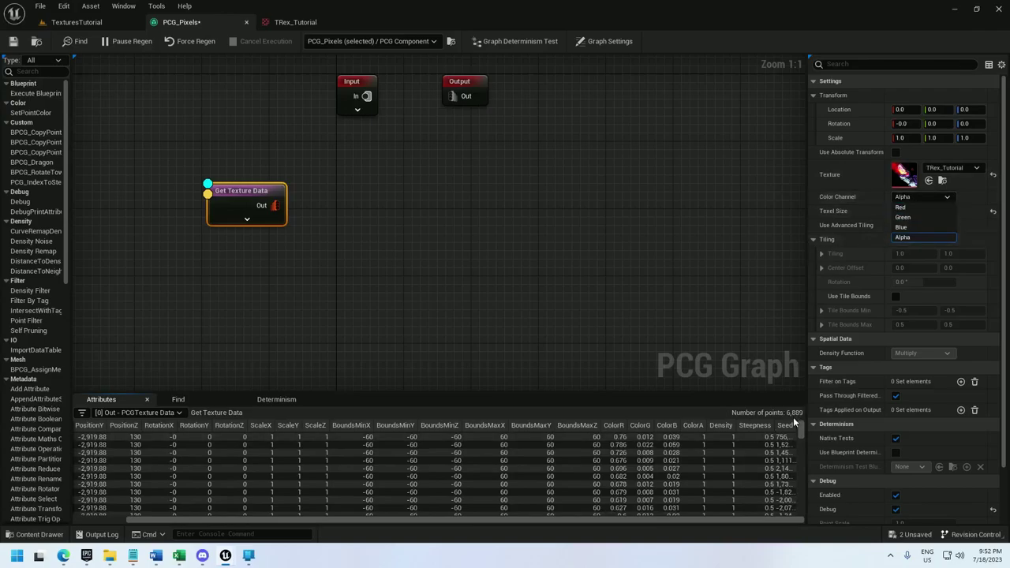
click(911, 208)
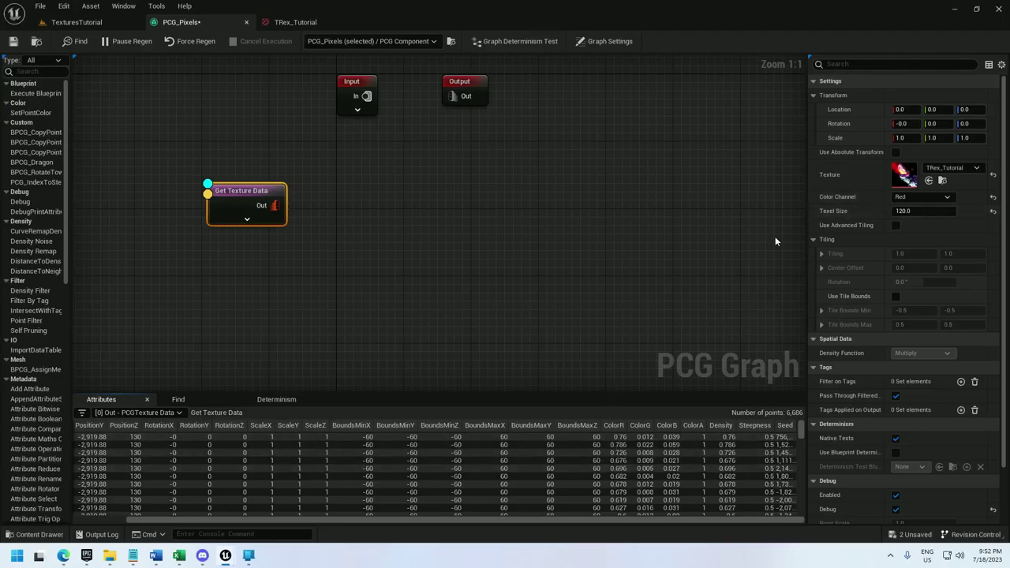
click(922, 196)
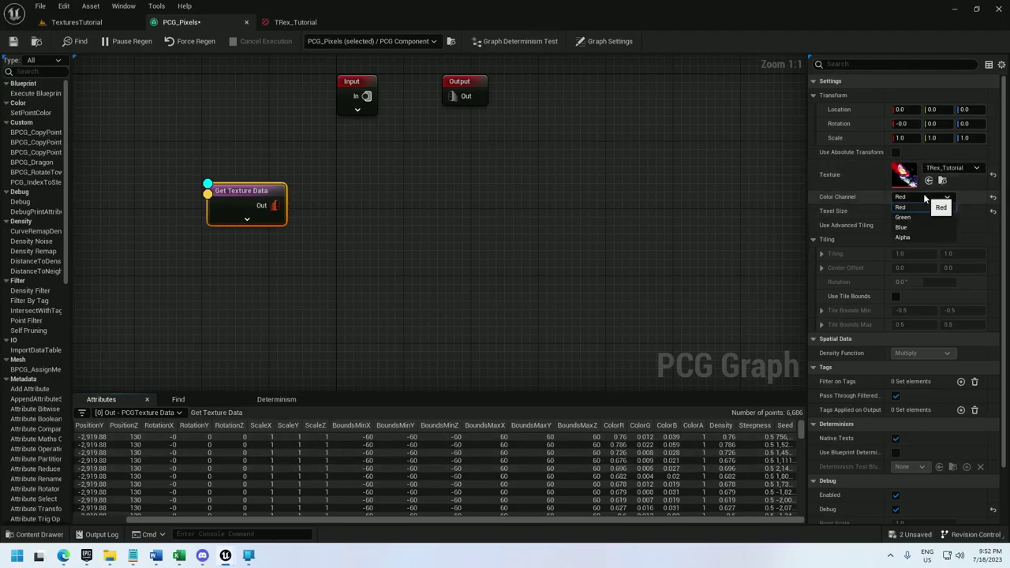
click(907, 239)
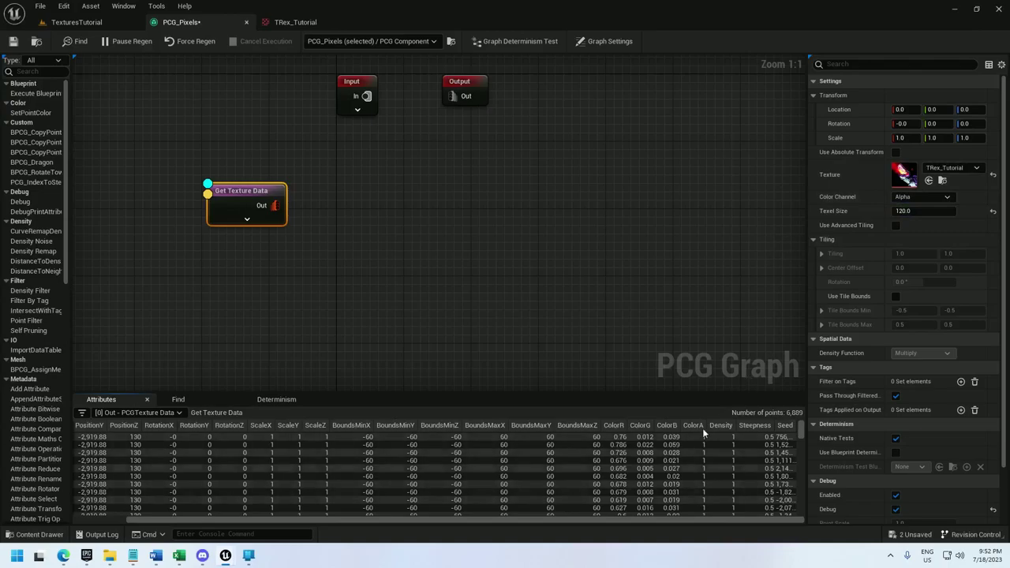
Step: Try out three duplicates of the Get Texture Data node below the original and delete them again
drag(481, 288, 258, 171)
key(ctrl+d)
drag(334, 248, 240, 248)
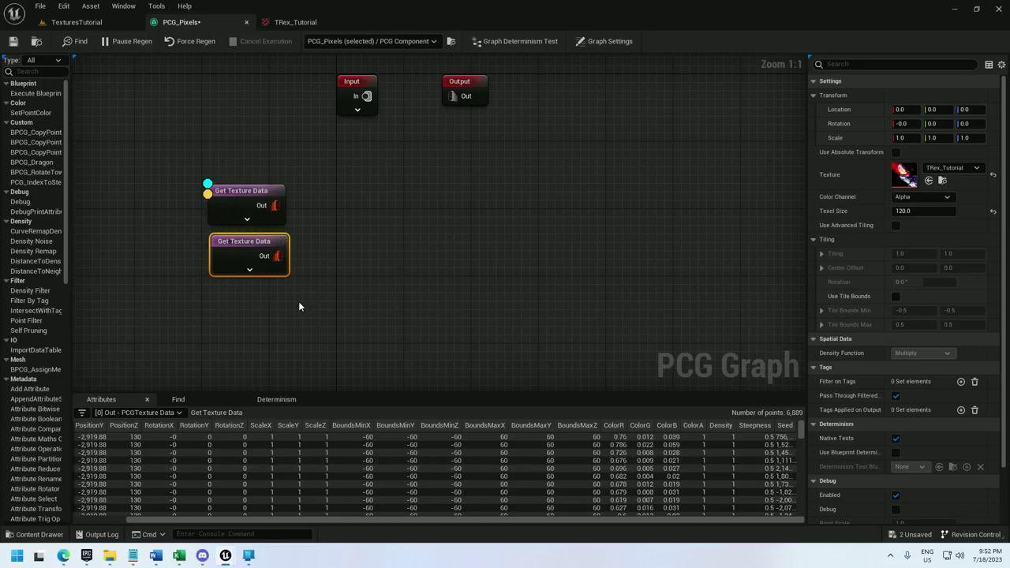
key(ctrl+v)
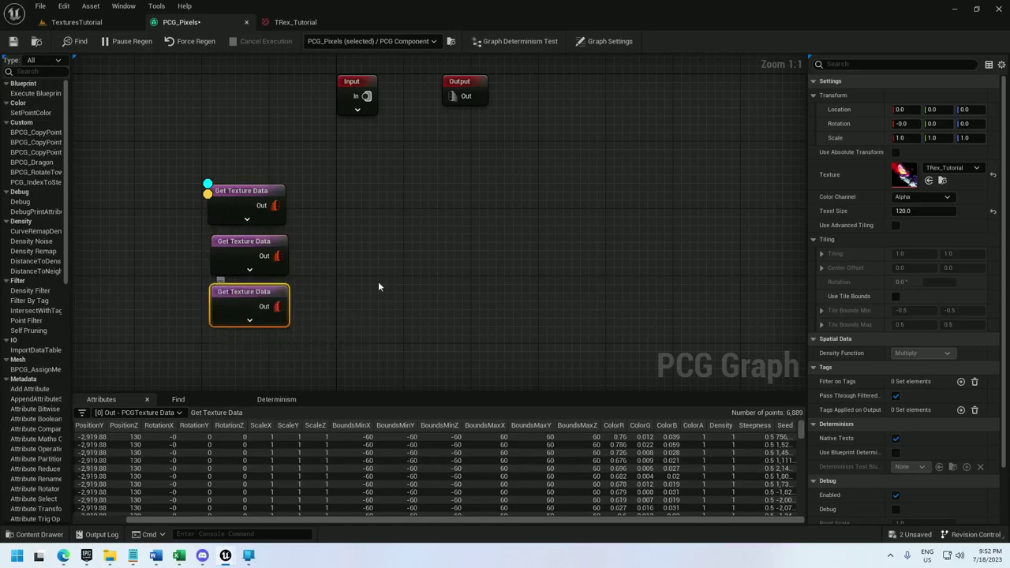
key(ctrl+v)
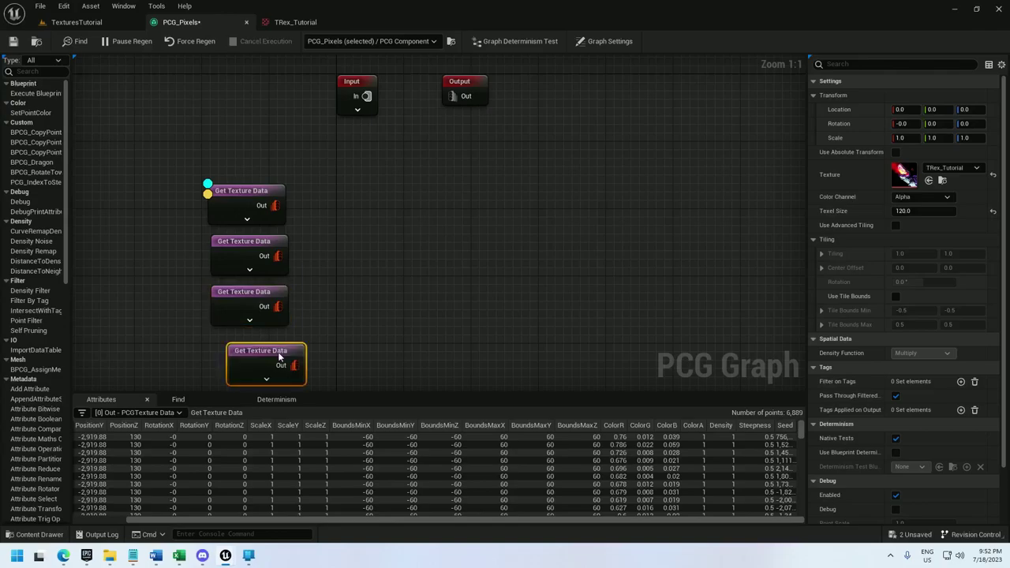
drag(350, 372, 229, 244)
key(Delete)
Step: Connect a new Static Mesh Spawner to the Get Texture Data node's output and turn off Debug on Get Texture Data
click(243, 195)
key(d)
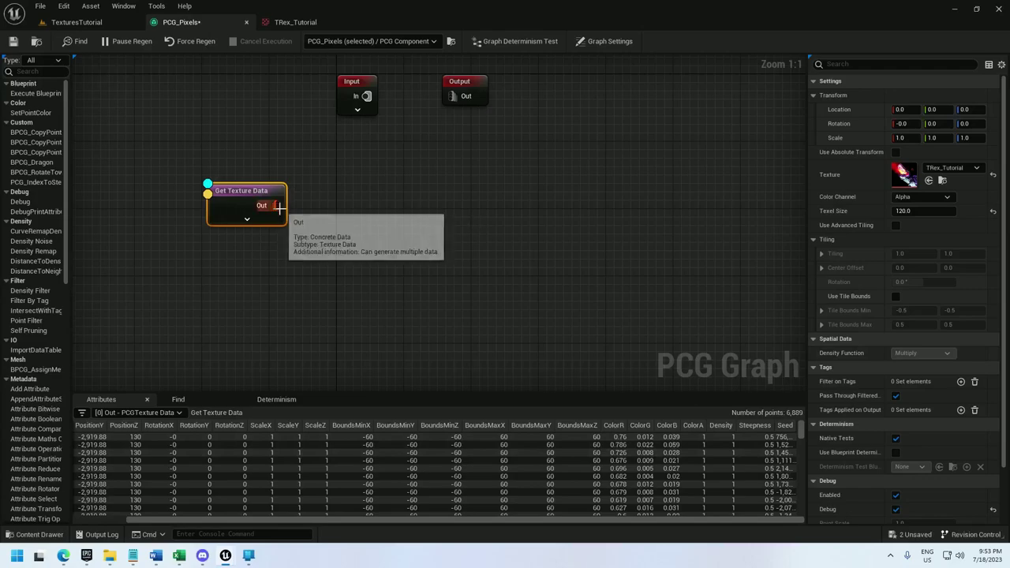
drag(279, 207, 438, 202)
text(static)
key(Return)
right_click(229, 193)
click(257, 286)
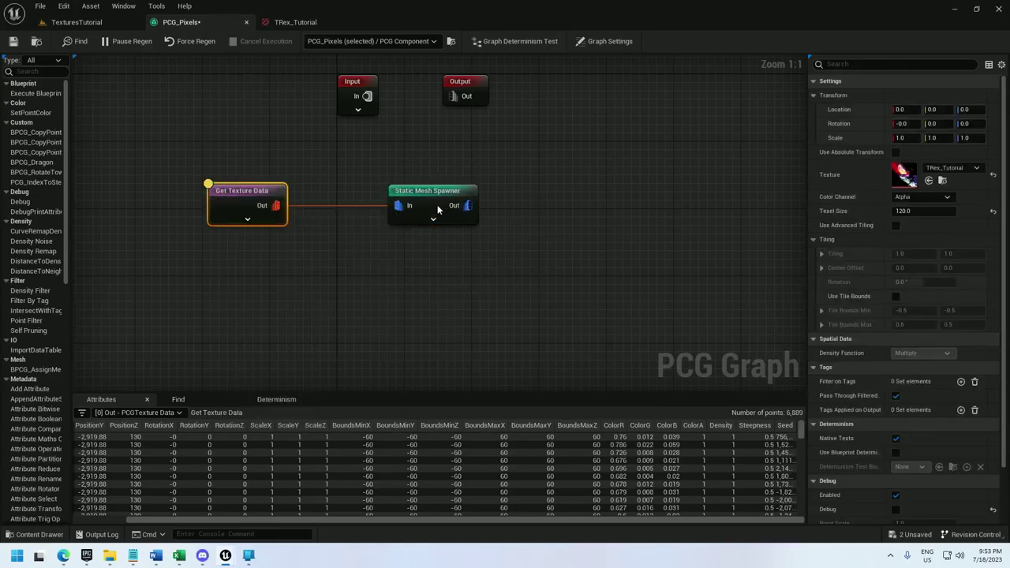
Step: Add one mesh entry to the Static Mesh Spawner and assign SM_Pixel as its static mesh
click(442, 207)
click(960, 165)
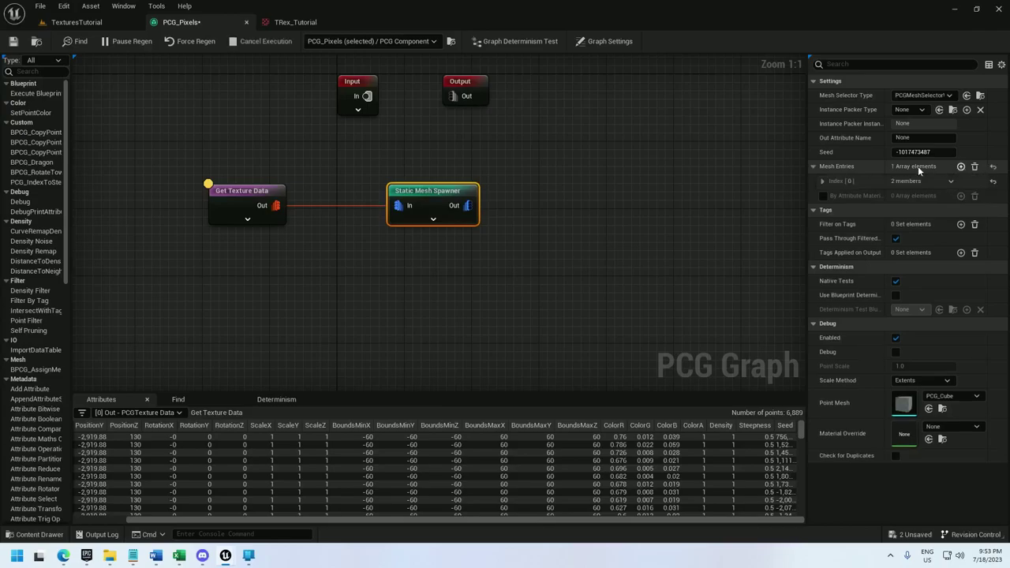
click(822, 180)
click(830, 195)
click(938, 226)
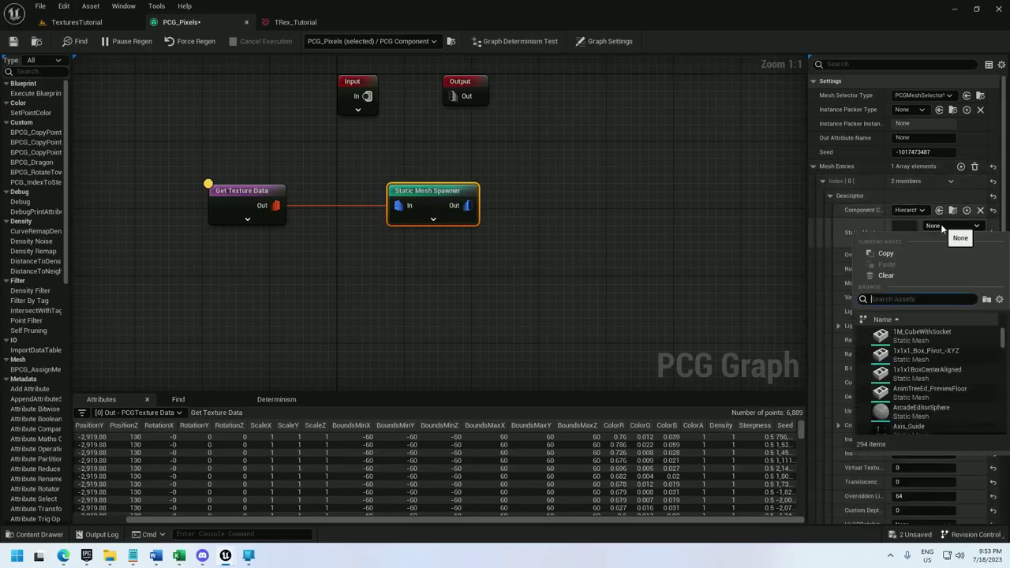
text(pixel)
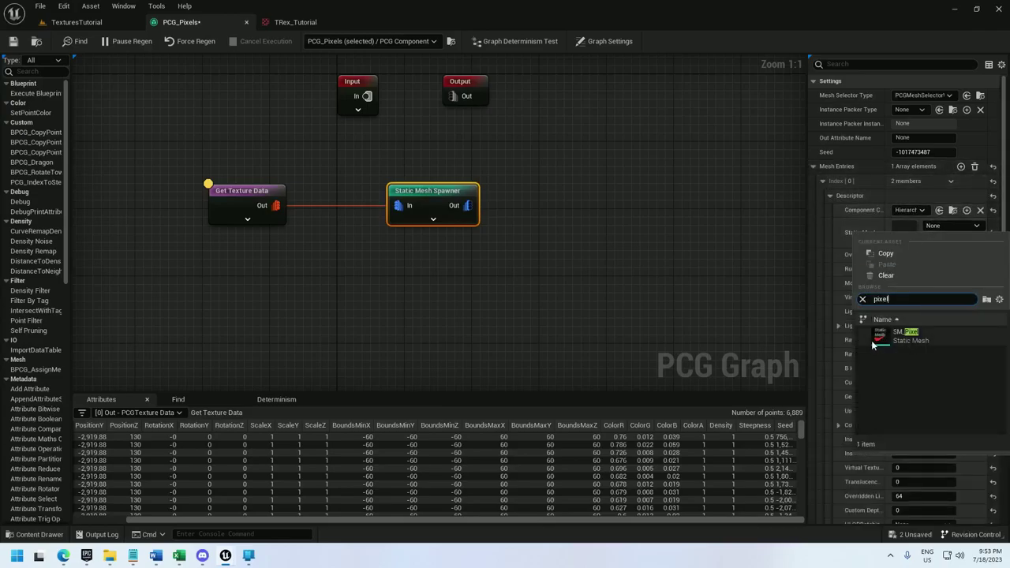
click(900, 335)
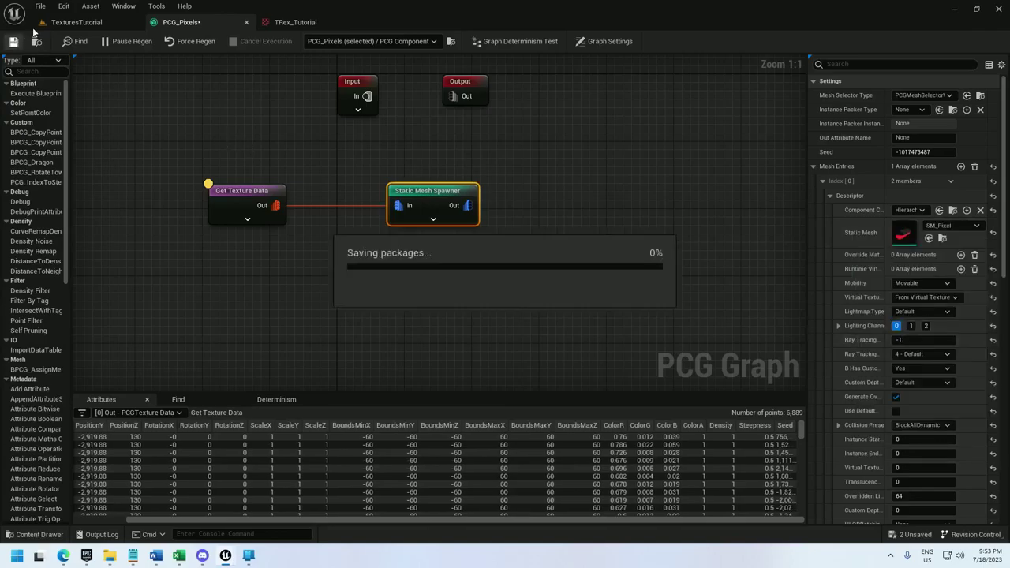
Step: Examine the spawned pixel meshes up close in the TexturesTutorial level
click(67, 23)
click(569, 238)
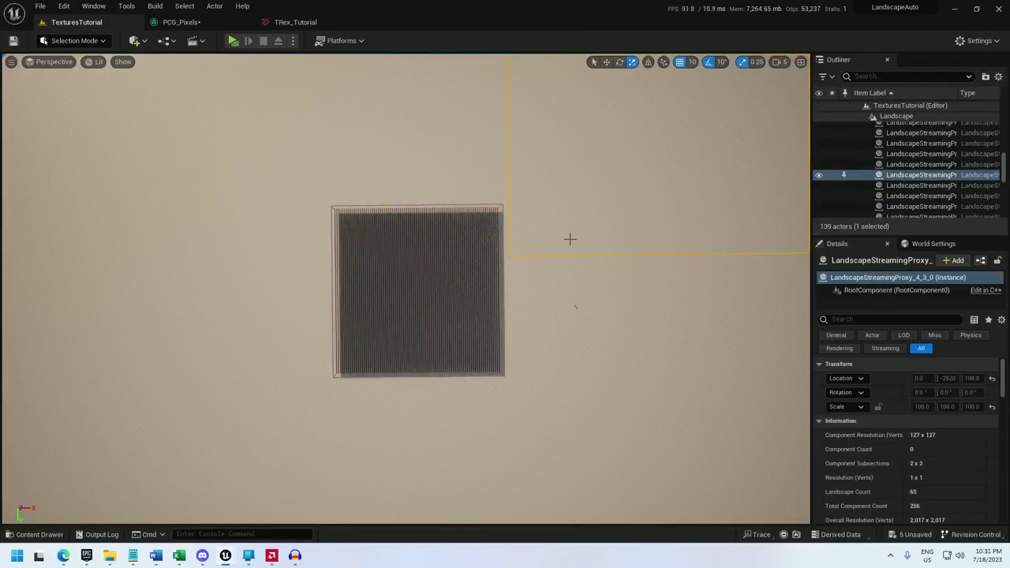
key(w)
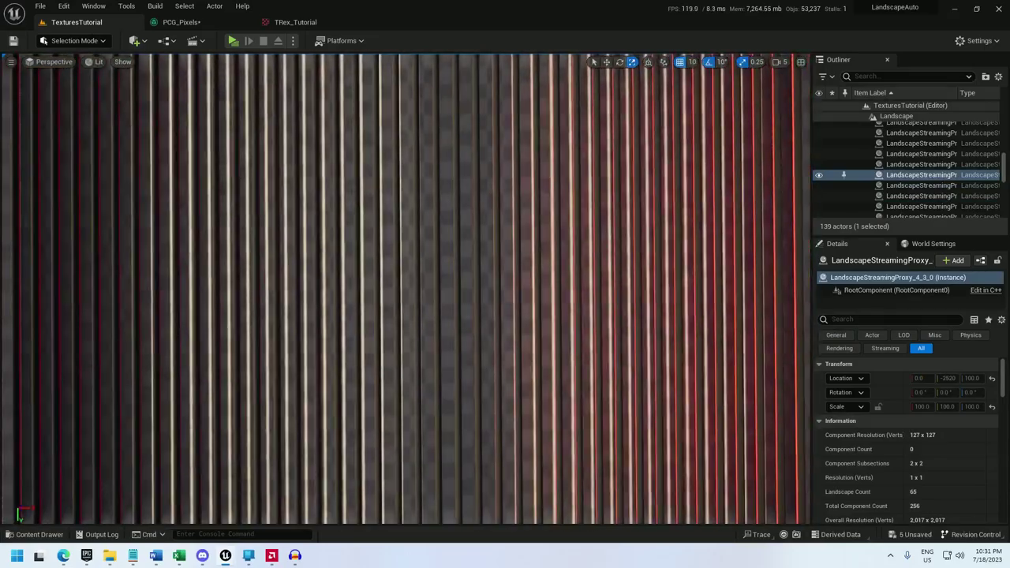
Step: Examine the rows of pixel meshes from low angles, from above and from far away to compare the displayed image
key(w)
right_drag(564, 240, 679, 146)
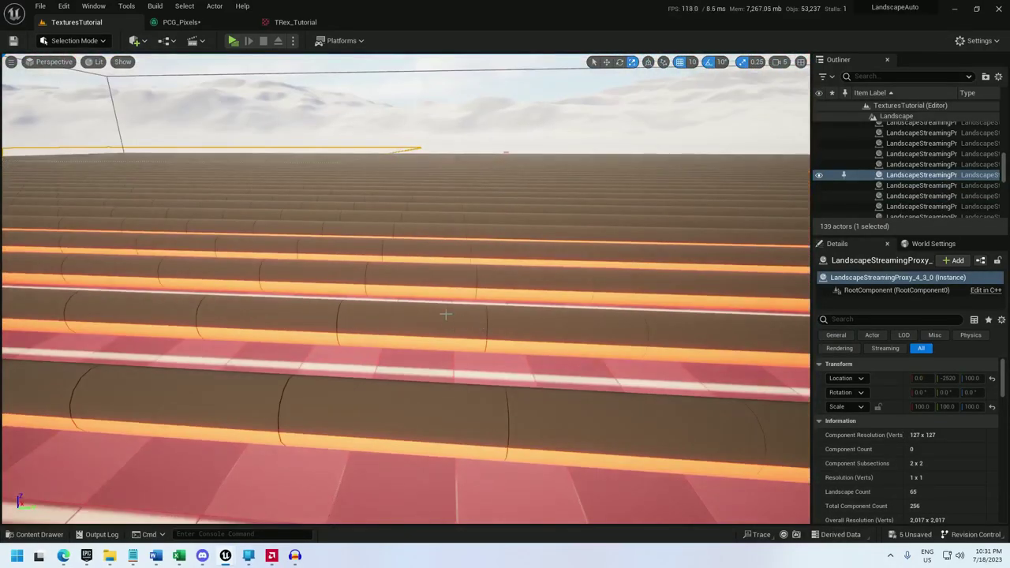
right_drag(466, 314, 276, 395)
key(s)
scroll(407, 288, up, 10)
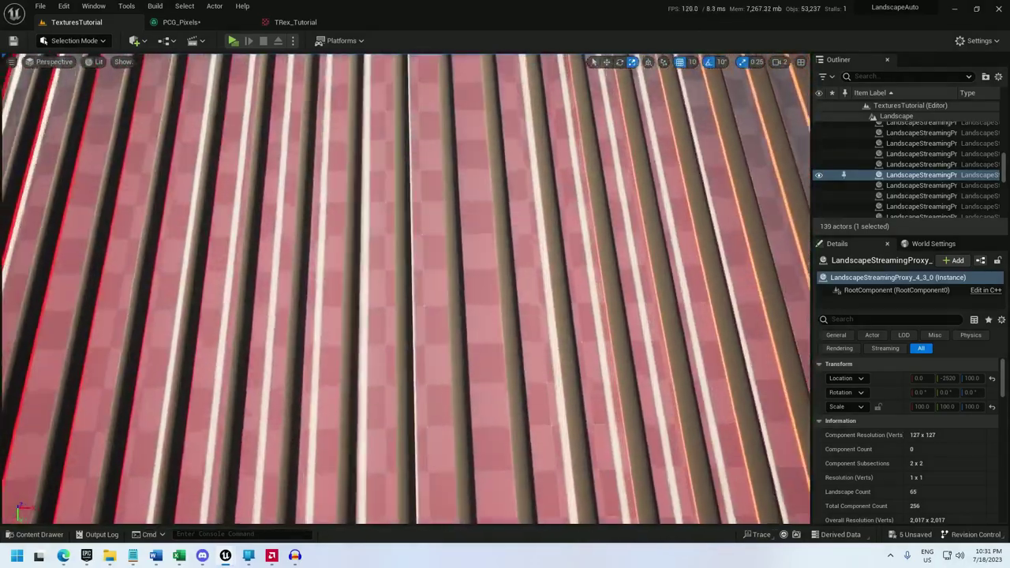
right_drag(406, 288, 631, 221)
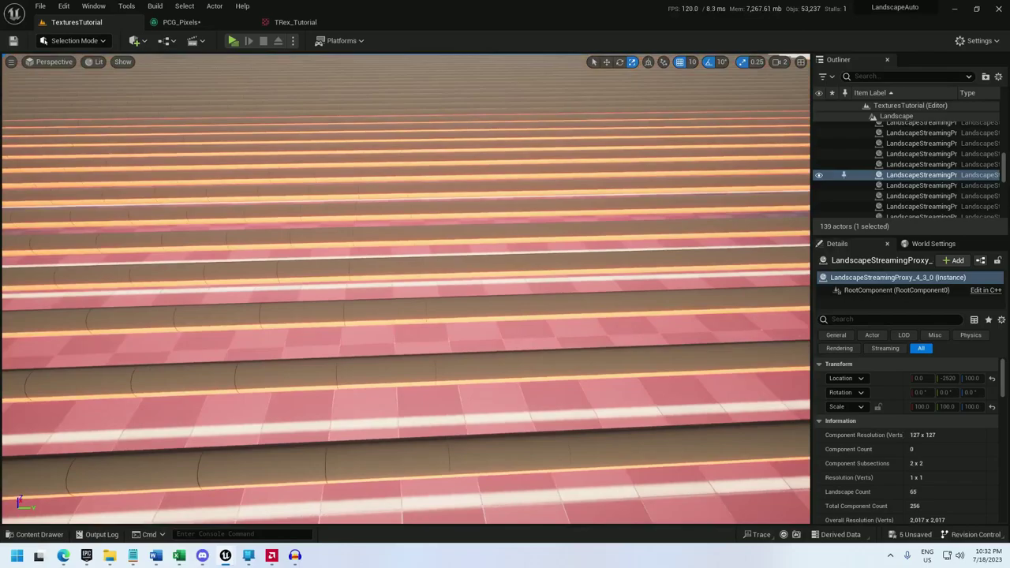
right_drag(416, 258, 474, 309)
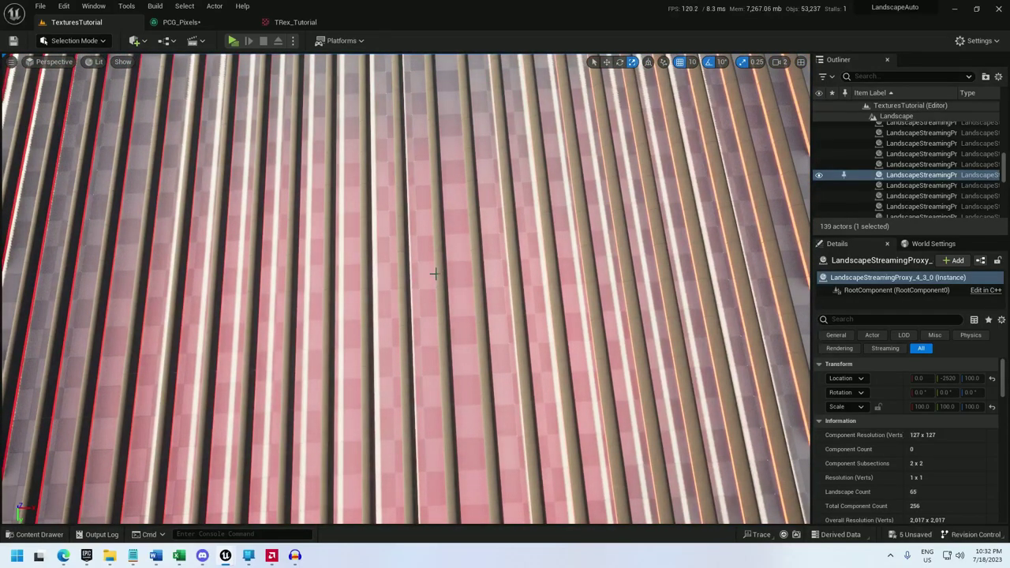
scroll(442, 271, down, 10)
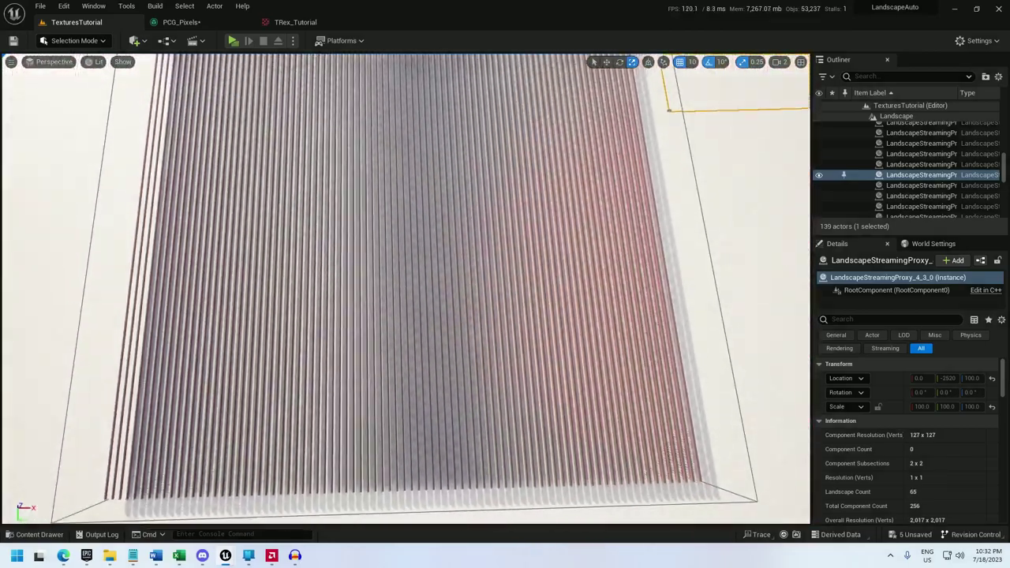
scroll(437, 245, up, 5)
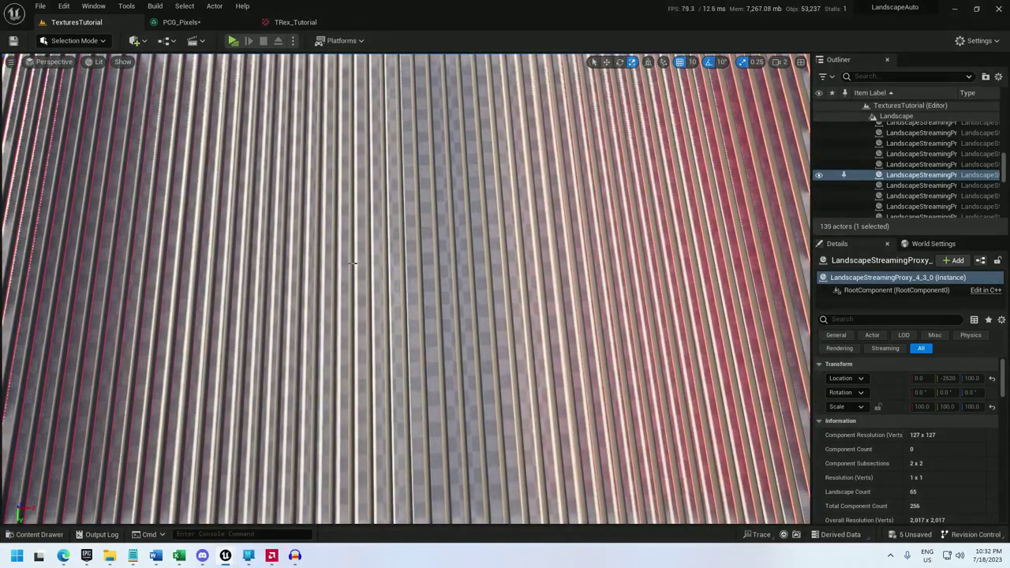
scroll(414, 261, down, 10)
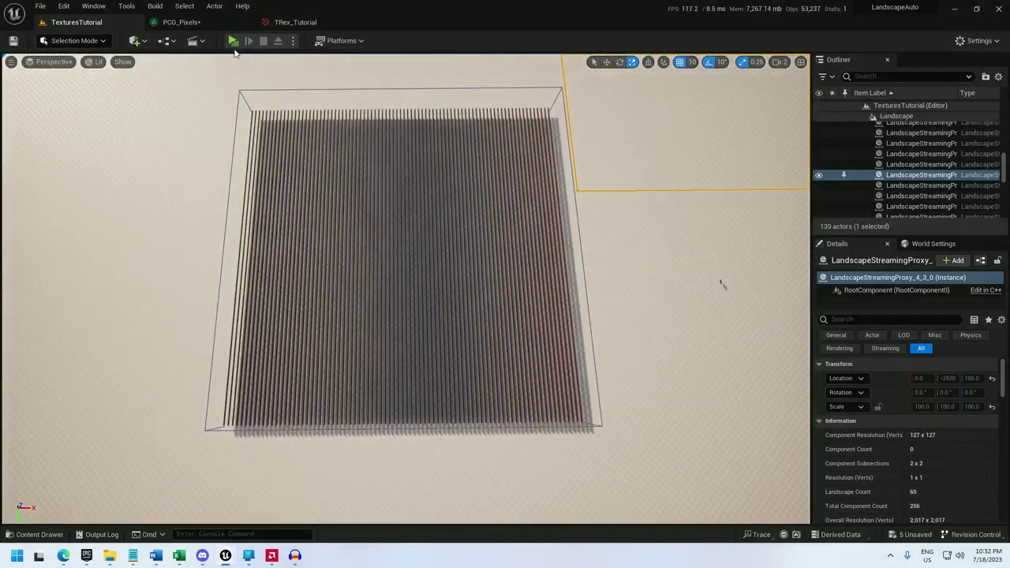
Step: Insert a Transform Points node between the Get Texture Data and Static Mesh Spawner nodes in the PCG_Pixels graph
click(182, 22)
mouse_move(511, 174)
right_down()
mouse_move(455, 166)
mouse_move(500, 158)
right_up()
drag(407, 148, 541, 148)
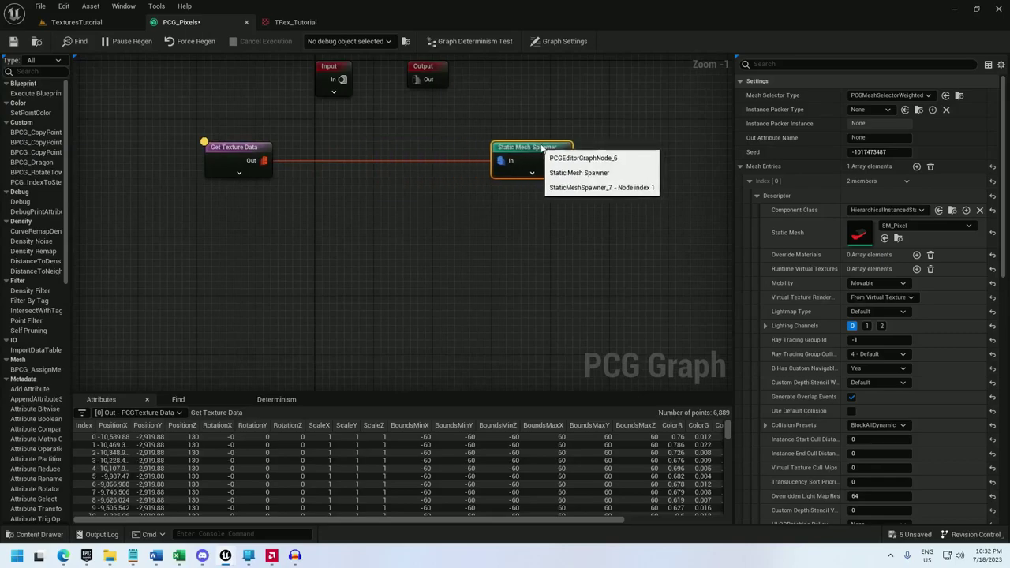
right_click(368, 147)
text(transform points)
key(Return)
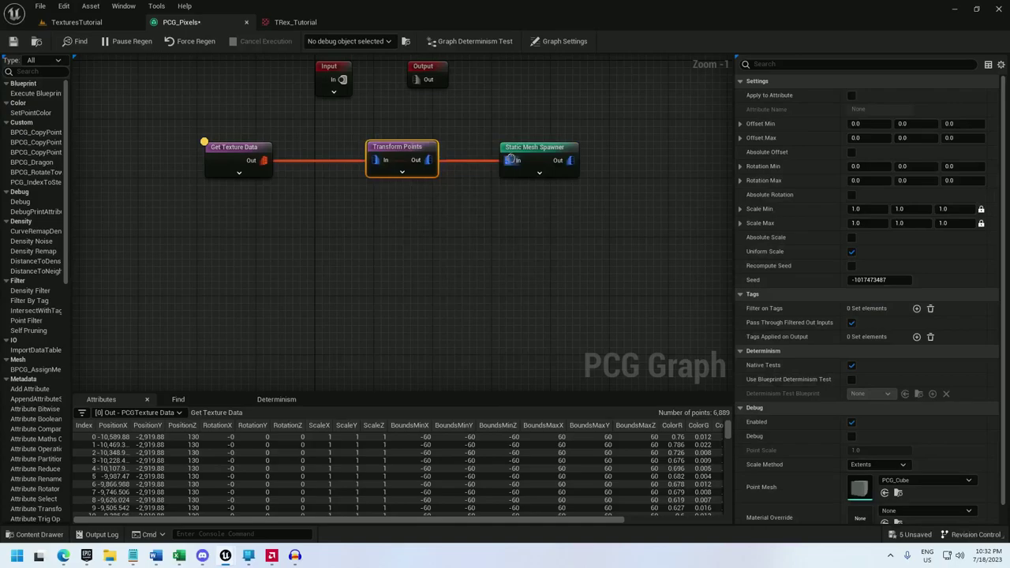
drag(430, 162, 507, 160)
drag(582, 198, 203, 134)
click(444, 129)
Step: Set the X values of Offset Min and Offset Max on the Transform Points node to -40
click(430, 149)
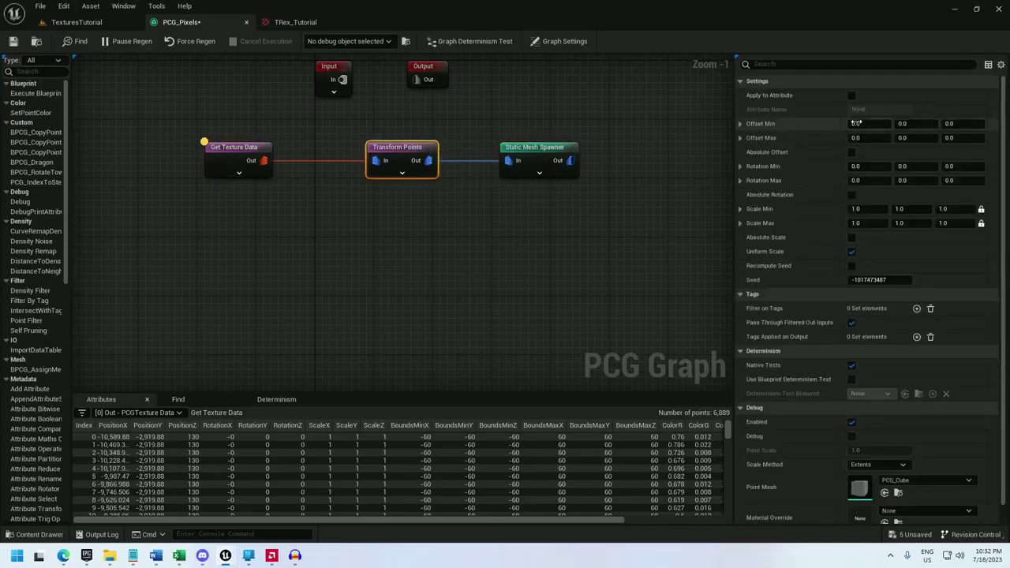
text(-40)
click(860, 137)
text(-40)
key(Return)
Step: Duplicate the Transform Points and Static Mesh Spawner pair twice and line the copies up below the original
drag(613, 225, 387, 161)
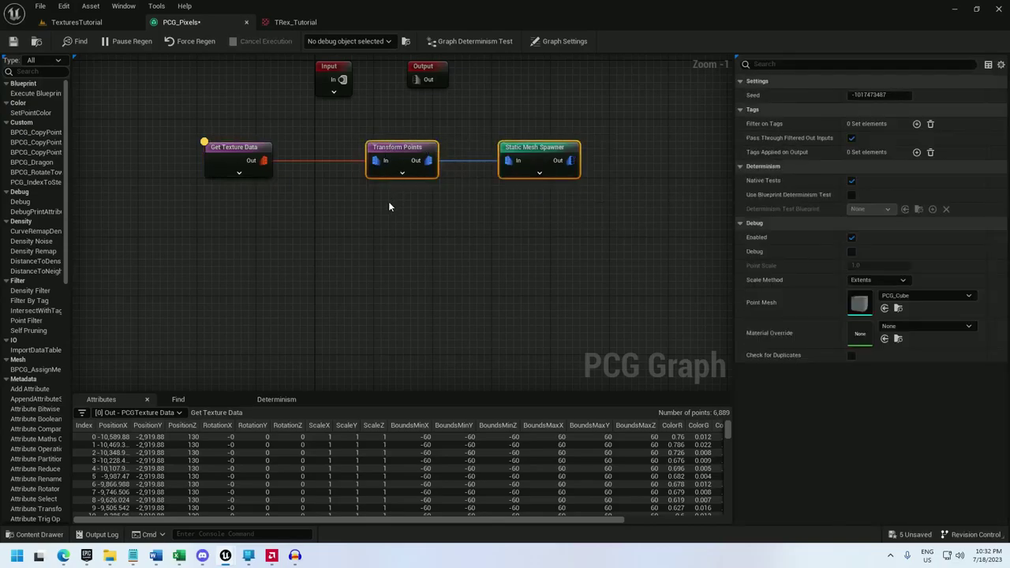
key(ctrl+d)
drag(345, 227, 404, 207)
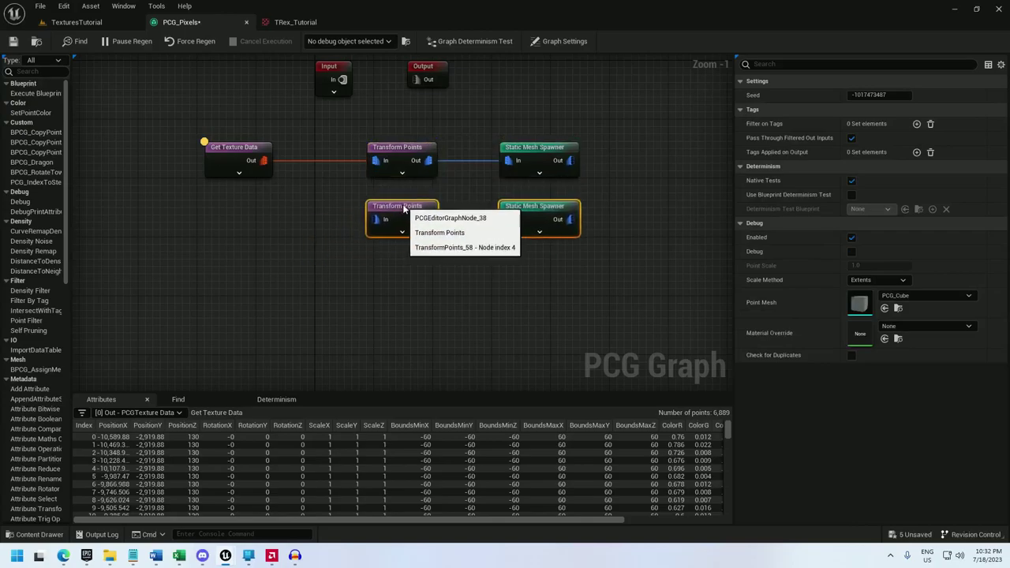
key(ctrl+d)
drag(356, 262, 416, 262)
Step: Set the lowest Transform Points node's X Offset Min and Offset Max to 40 and connect Get Texture Data to the duplicated Transform Points nodes
click(409, 207)
click(868, 124)
click(395, 284)
click(859, 124)
text(40)
key(Return)
click(860, 138)
text(40)
key(Return)
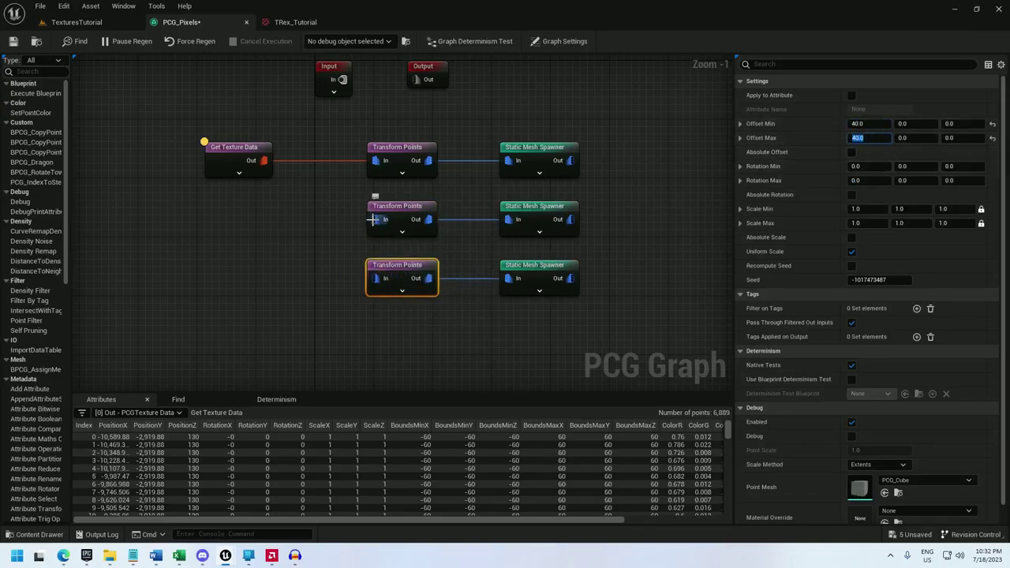
drag(264, 161, 376, 280)
Step: Add an override material to the middle Static Mesh Spawner's mesh entry and assign MI_PixelGreen
click(561, 209)
scroll(902, 265, down, 2)
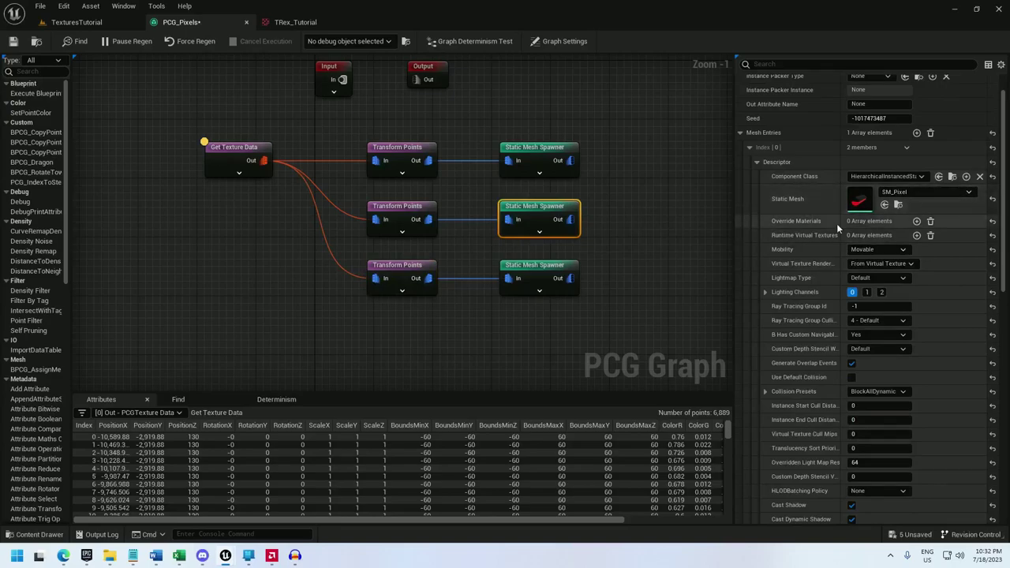
click(916, 221)
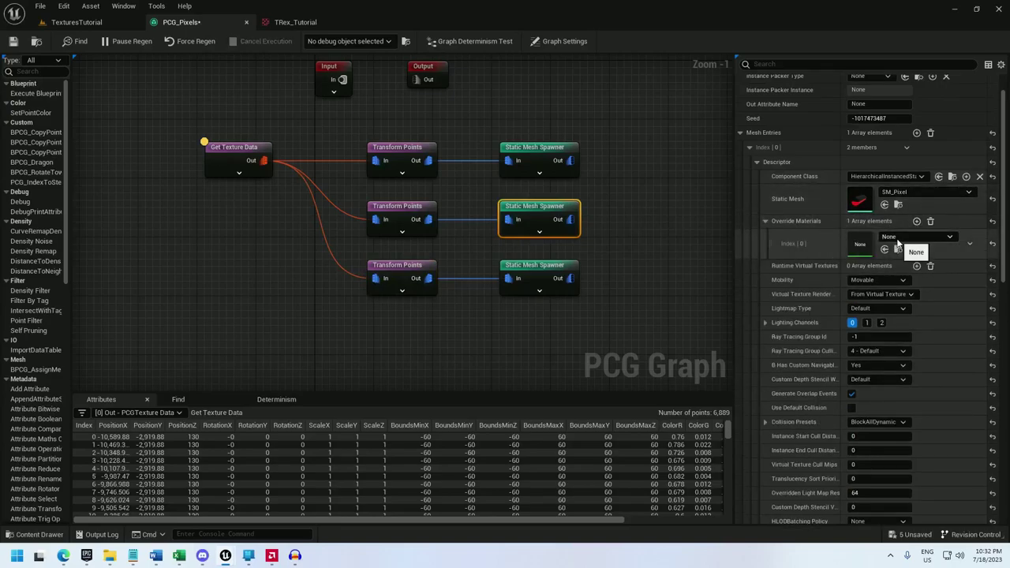
click(897, 240)
text(pixelgr)
click(908, 381)
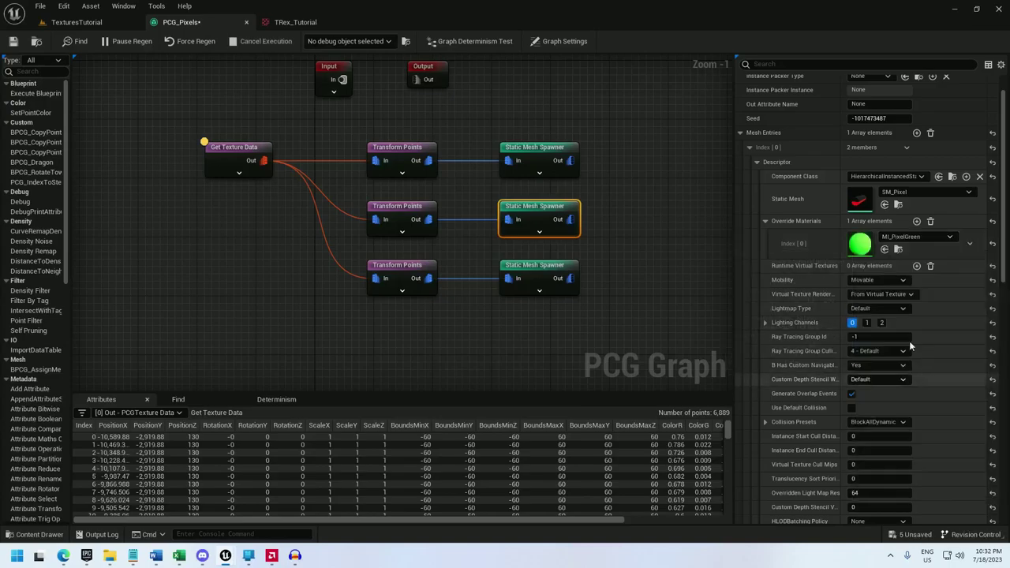
Step: Add an override material to the lowest Static Mesh Spawner's mesh entry and assign MI_PixelBlue
click(558, 266)
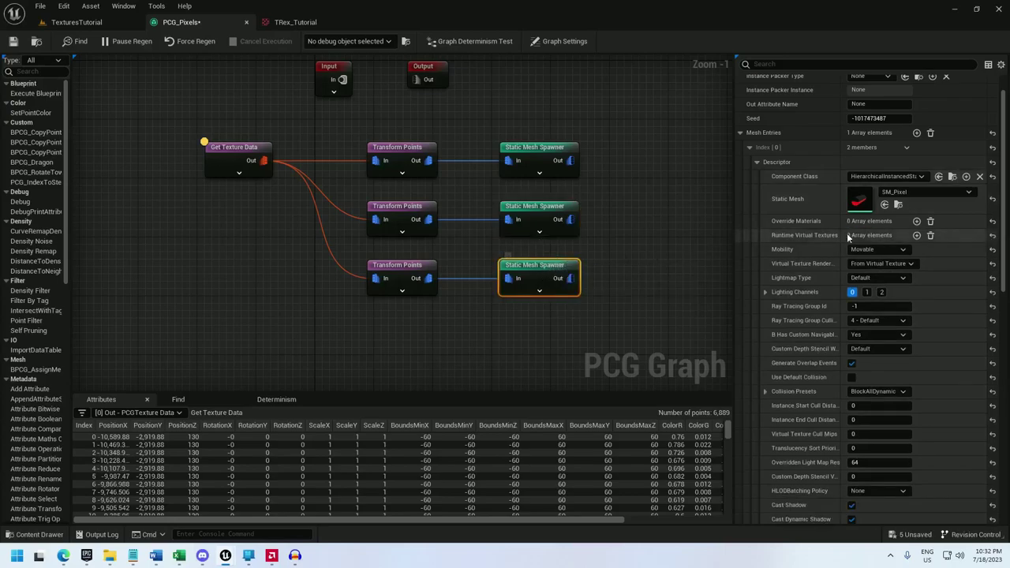
click(916, 222)
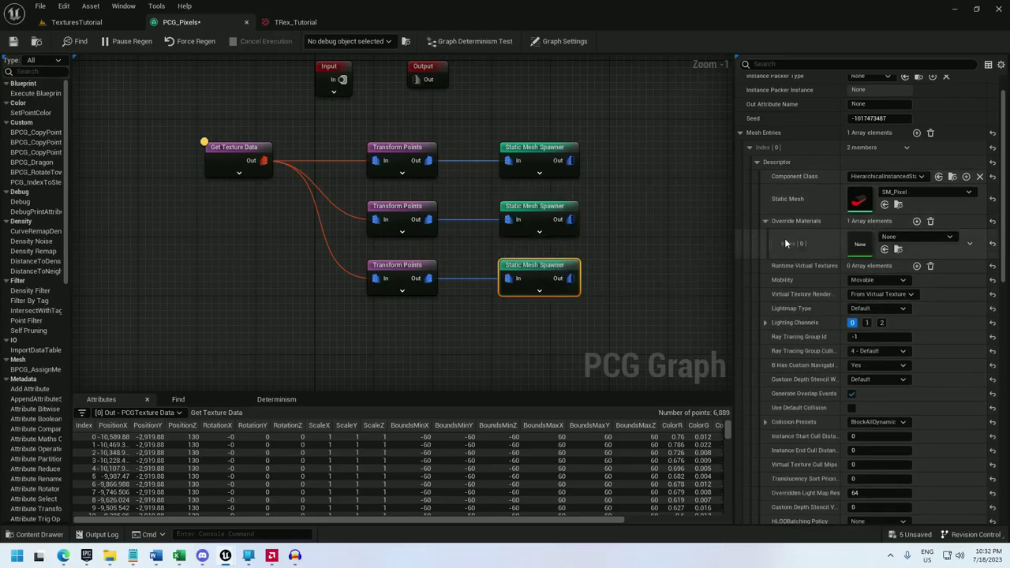
click(889, 236)
text(pixelblue)
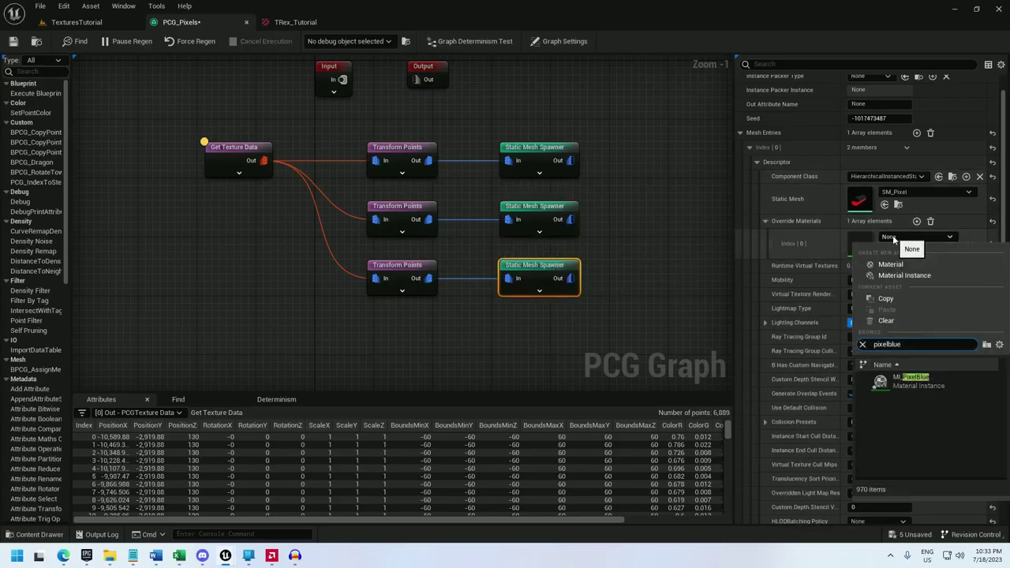
click(911, 378)
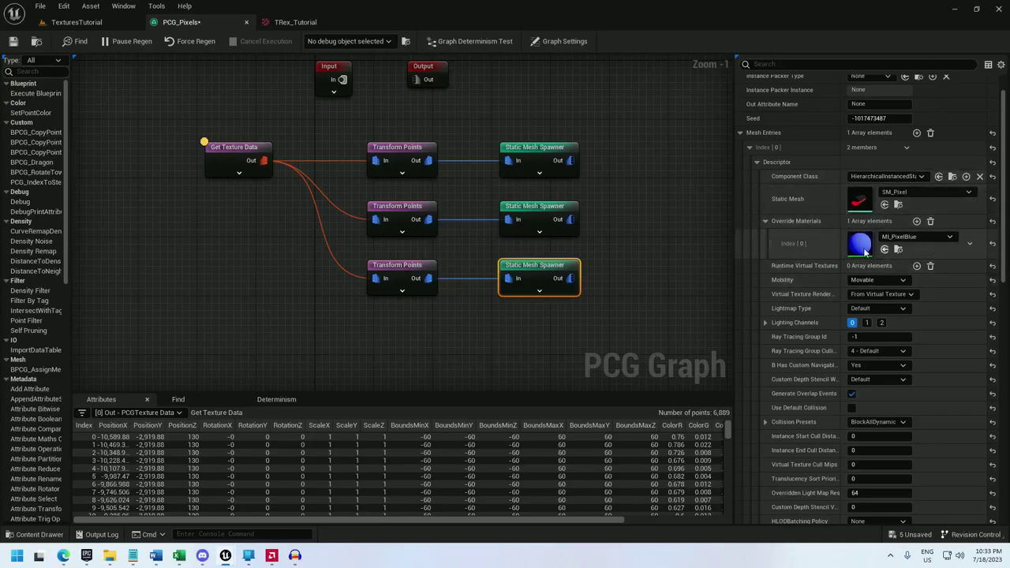
Step: Try out a second override material entry on the lowest Static Mesh Spawner and delete it again
click(916, 221)
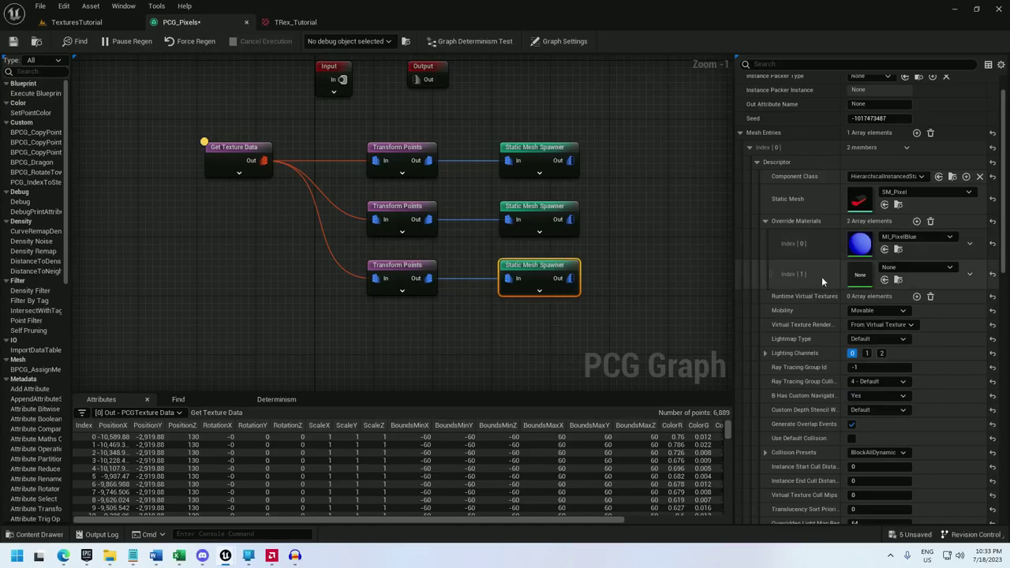
click(970, 275)
click(984, 306)
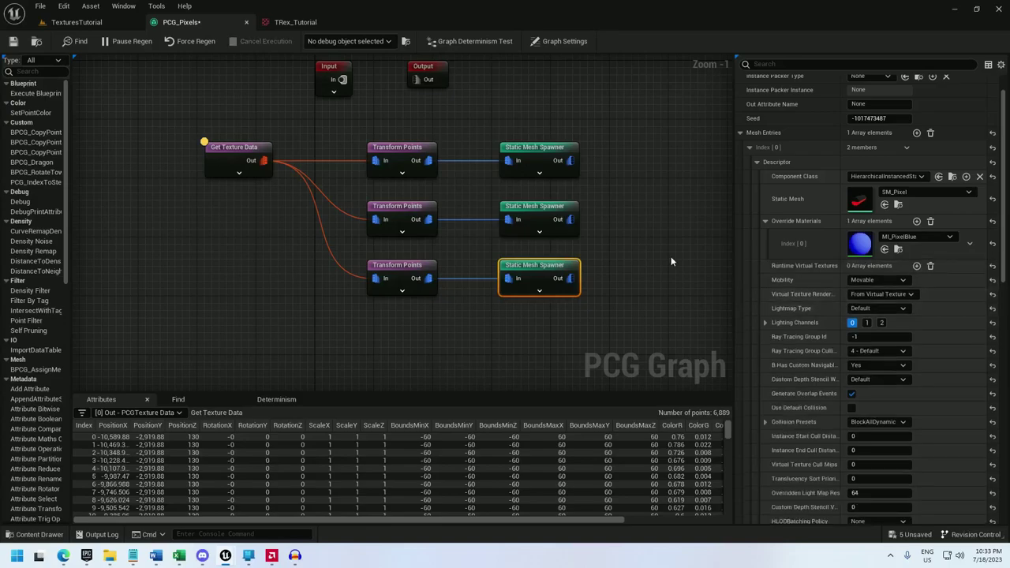
Step: Examine the combined red, green and blue pixel meshes in the TexturesTutorial level
click(73, 22)
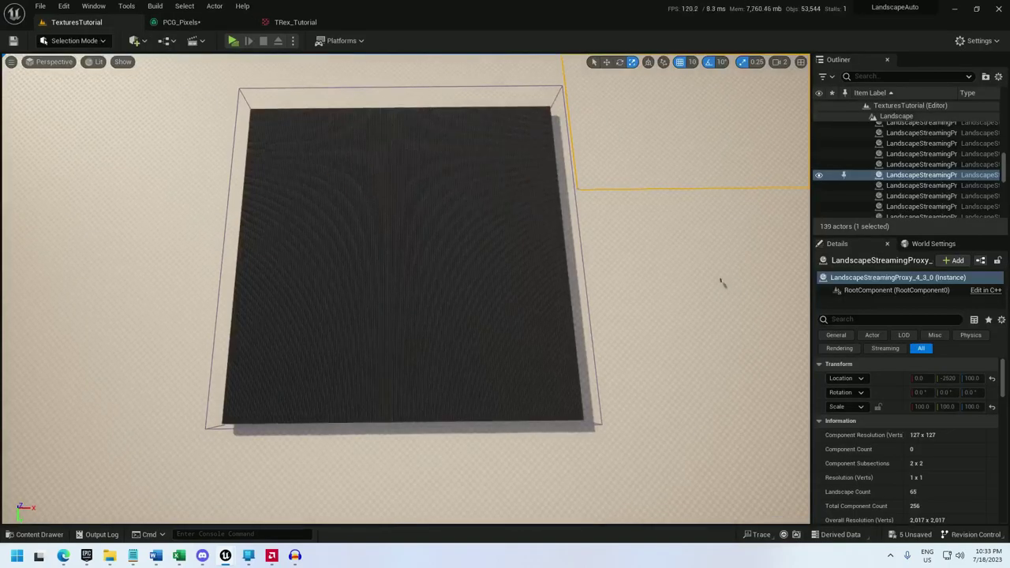
key(w)
right_drag(772, 291, 761, 354)
key(e)
scroll(772, 237, down, 3)
key(s)
Step: Move the Get Texture Data node further away from the Transform Points nodes in PCG_Pixels to make room between them
click(181, 22)
drag(243, 161, 116, 161)
right_drag(194, 160, 381, 172)
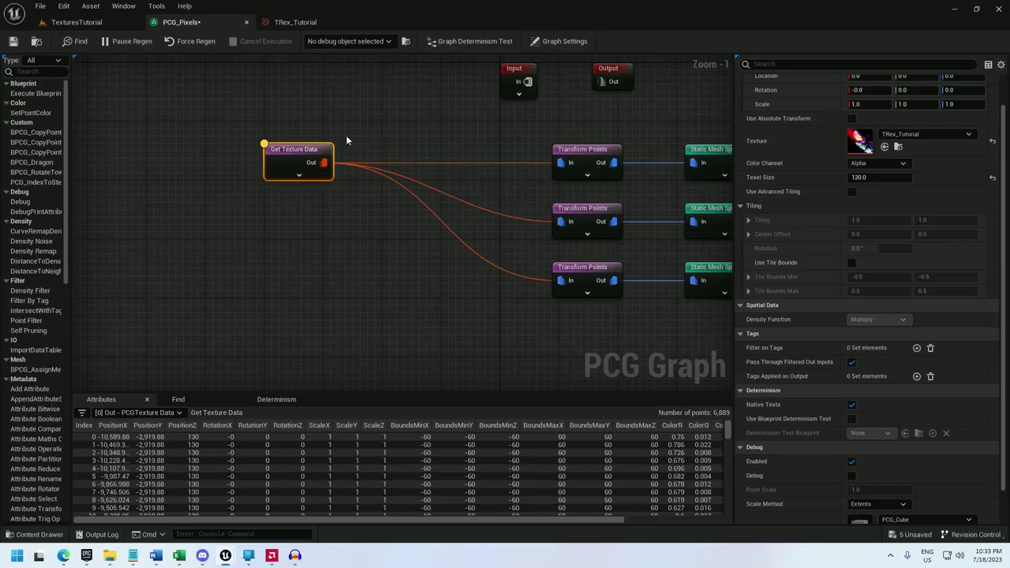
Step: Inspect the uppermost Transform Points node and examine the color columns of its point attributes
click(585, 150)
right_click(587, 150)
click(631, 283)
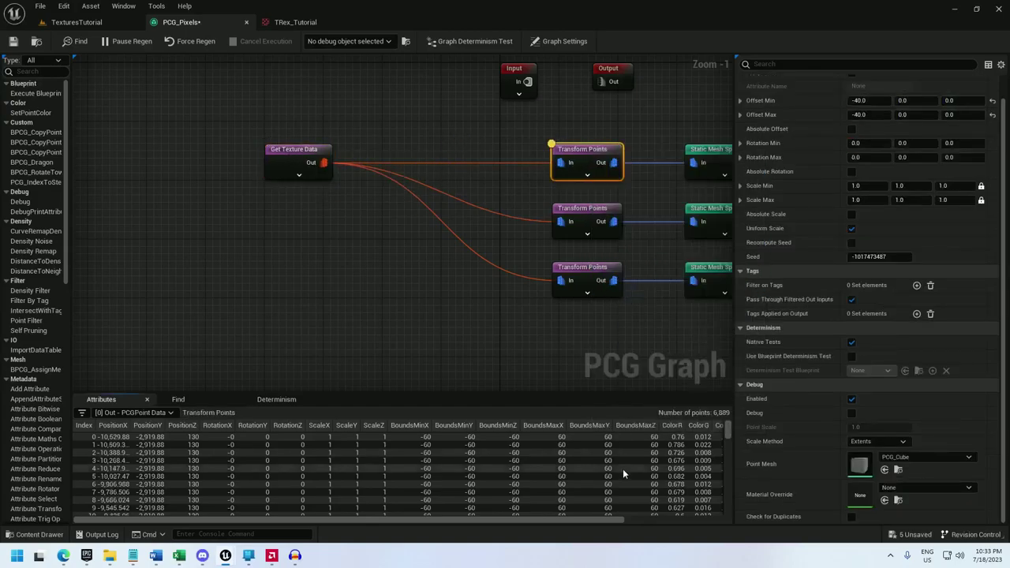
drag(593, 519, 743, 510)
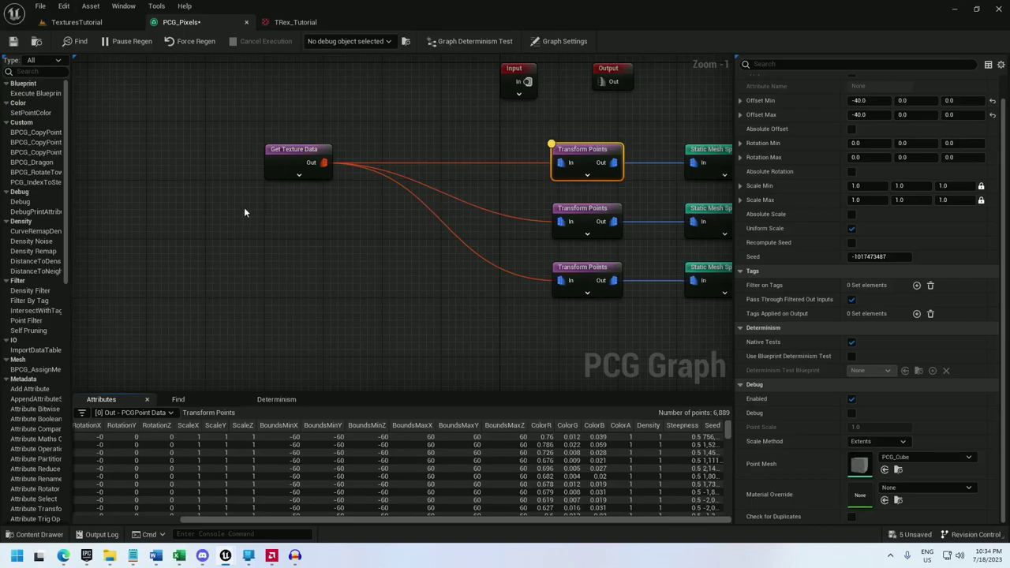
Step: Create an Add Attribute node beside the Get Texture Data node
right_click(366, 152)
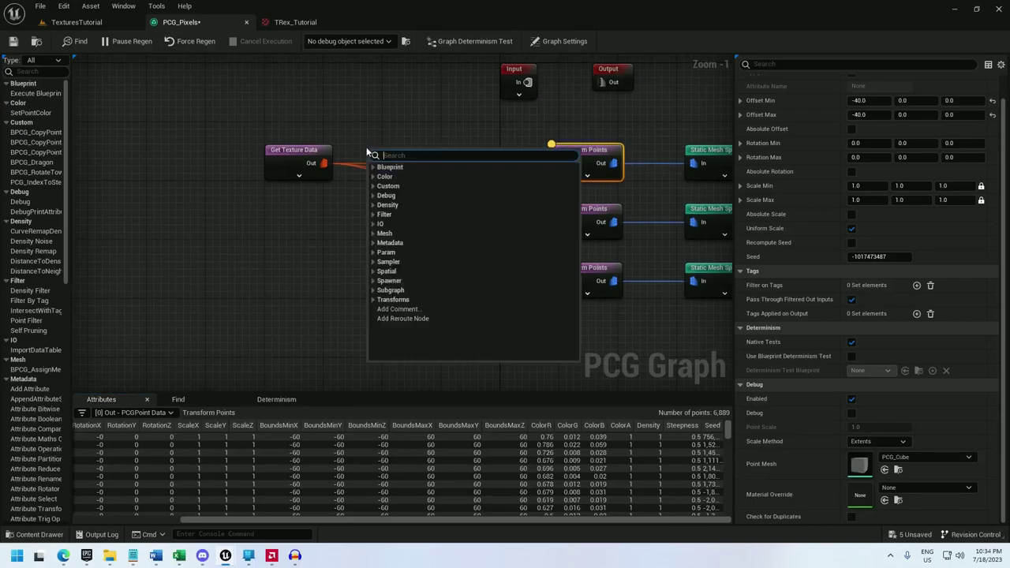
text(att)
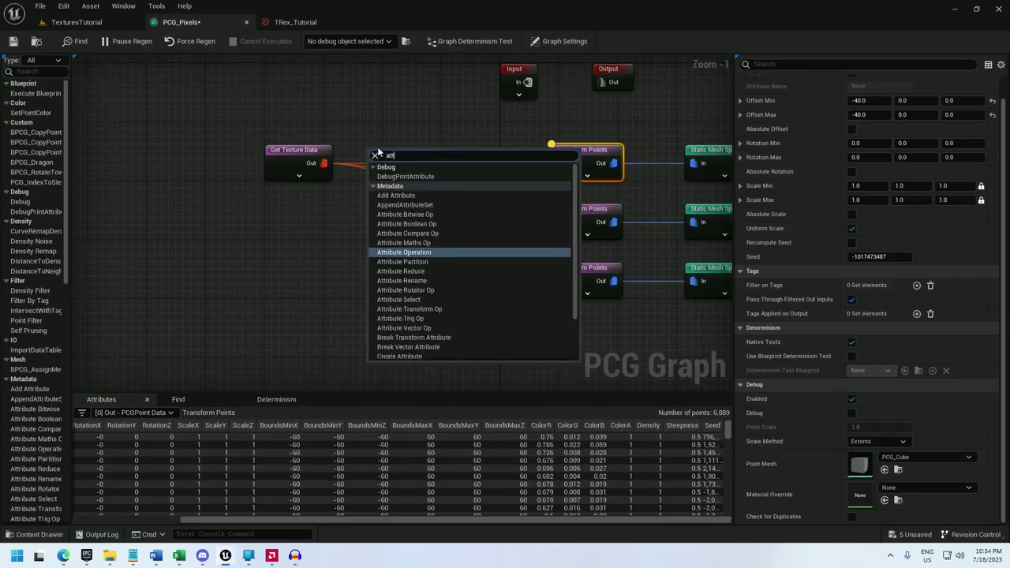
click(395, 195)
Step: Select the Cylinder pixel actor in the TexturesTutorial level and rotate it through full turns to compare its black and red sides
click(97, 22)
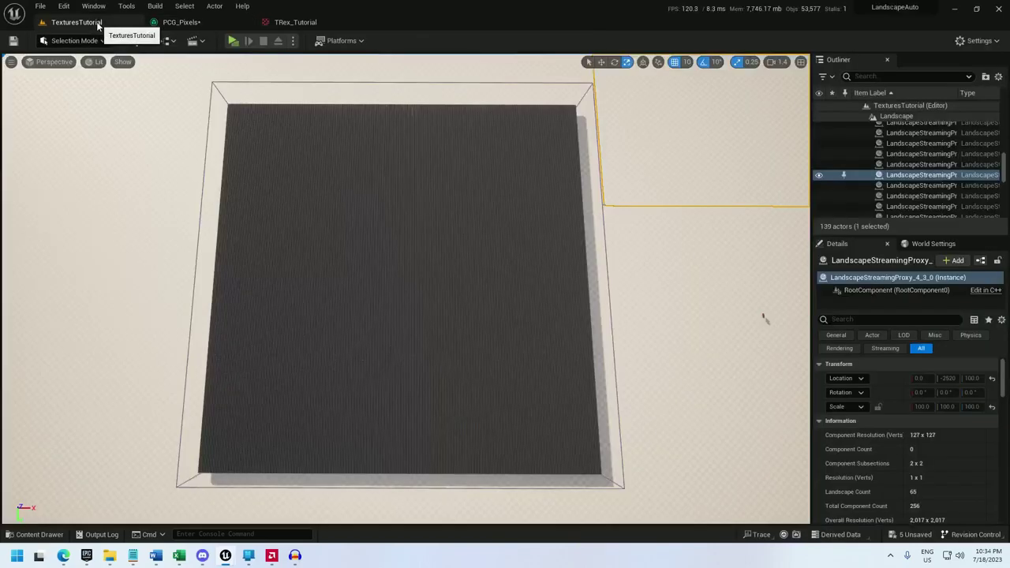
right_drag(658, 164, 797, 99)
key(w)
scroll(804, 108, up, 2)
key(w)
right_drag(268, 278, 361, 296)
click(362, 299)
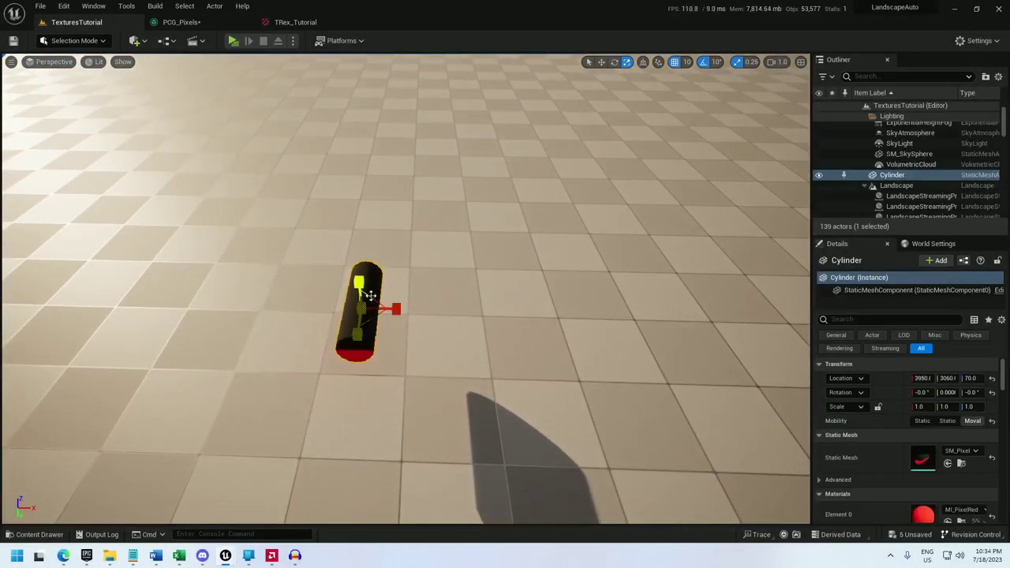
key(e)
drag(388, 270, 423, 309)
drag(409, 355, 427, 338)
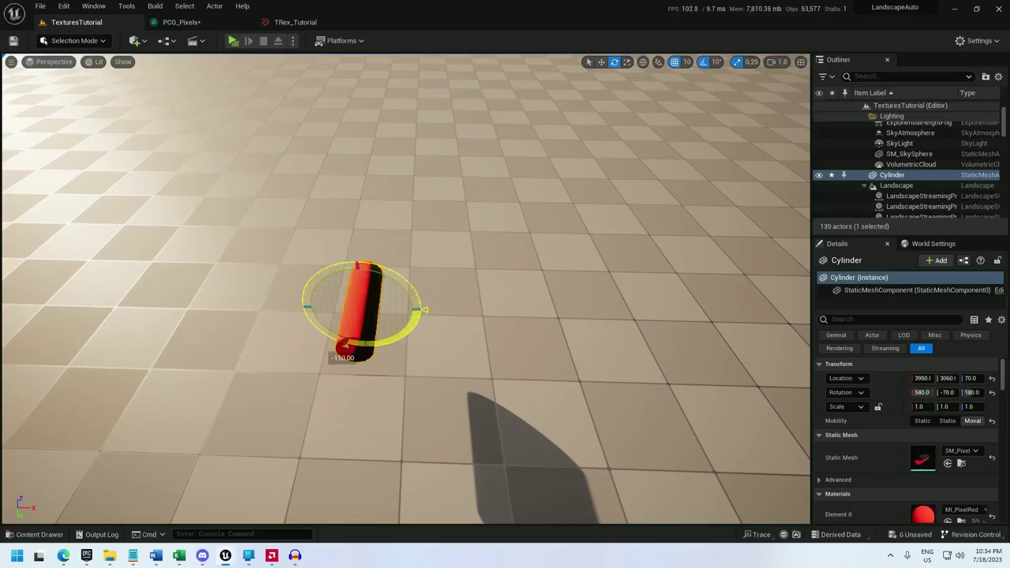
drag(345, 346, 333, 260)
mouse_move(424, 313)
mouse_down()
mouse_move(411, 355)
mouse_move(421, 310)
mouse_up()
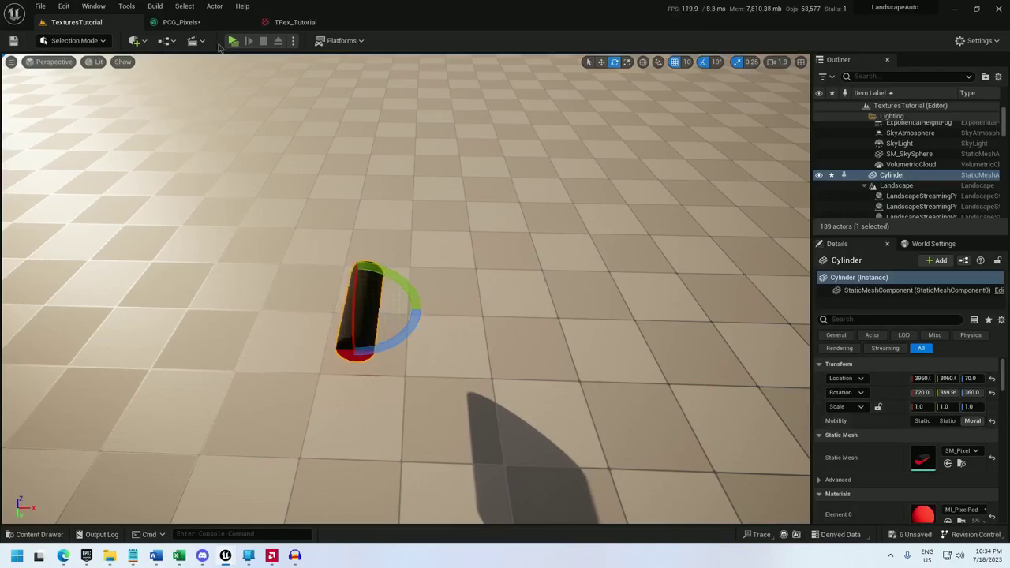
right_drag(412, 179, 347, 236)
key(s)
scroll(412, 179, up, 4)
Step: In PCG_Pixels, make the Add Attribute node output a Rotator attribute named PixelIntensity with a value of 0, 180, 0
click(181, 22)
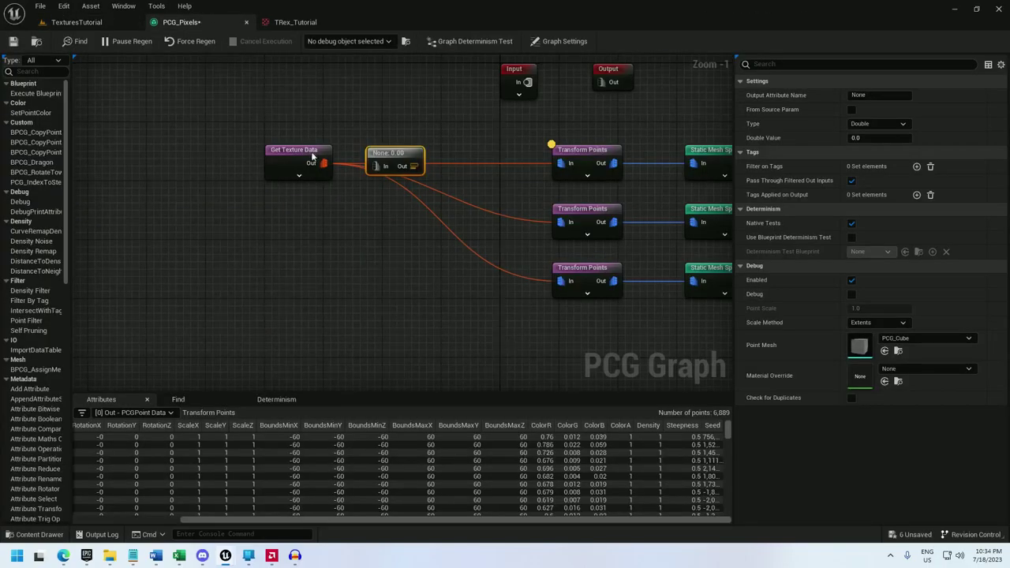
click(872, 124)
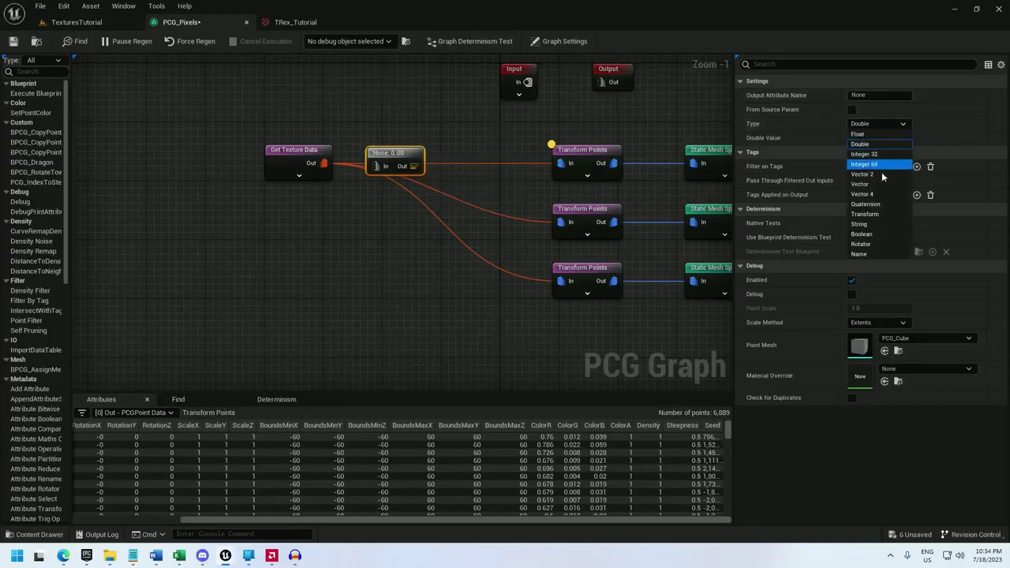
click(875, 244)
click(873, 97)
text(PixelIntensity)
click(901, 138)
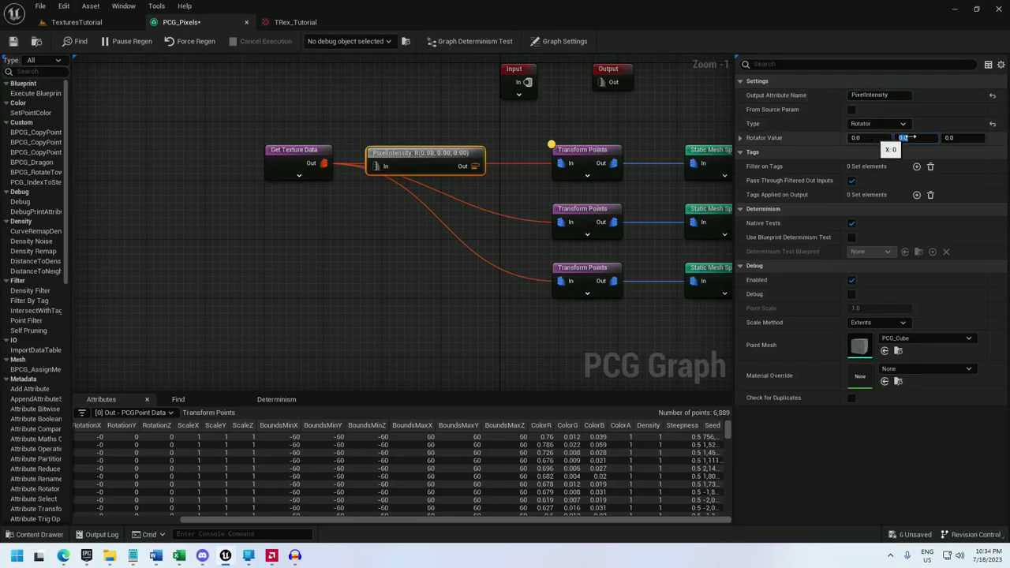
text(180)
key(Return)
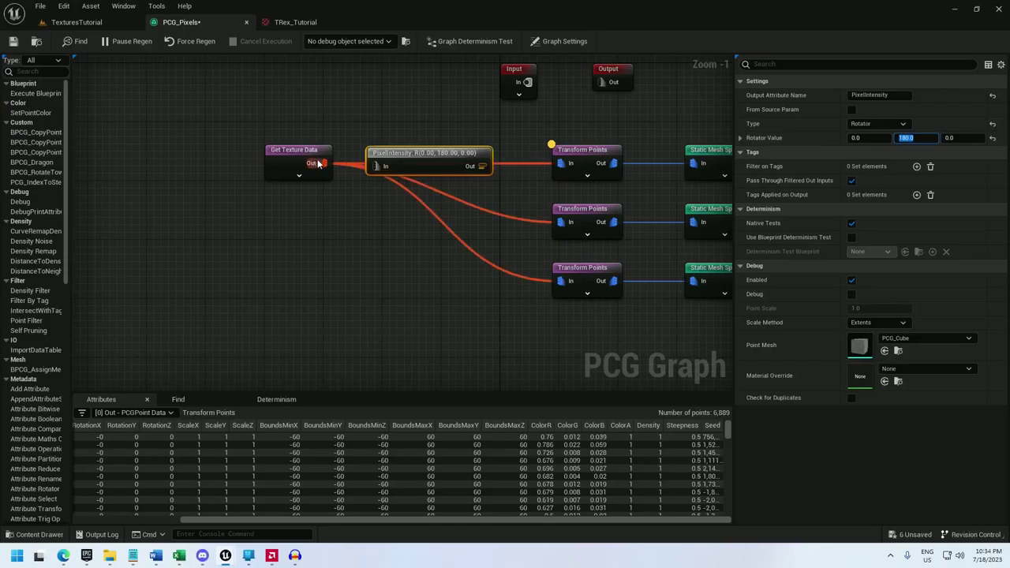
Step: Route the Get Texture Data output through the PixelIntensity node into all three Transform Points nodes and inspect the PixelIntensity node
drag(387, 158, 387, 120)
alt+click(495, 163)
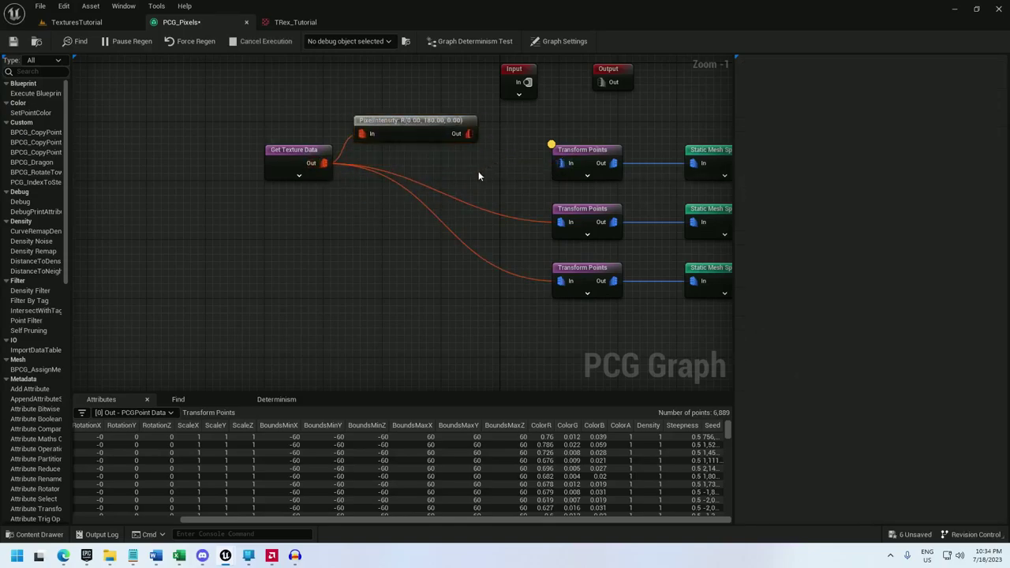
alt+click(439, 192)
alt+click(431, 213)
drag(399, 124, 399, 154)
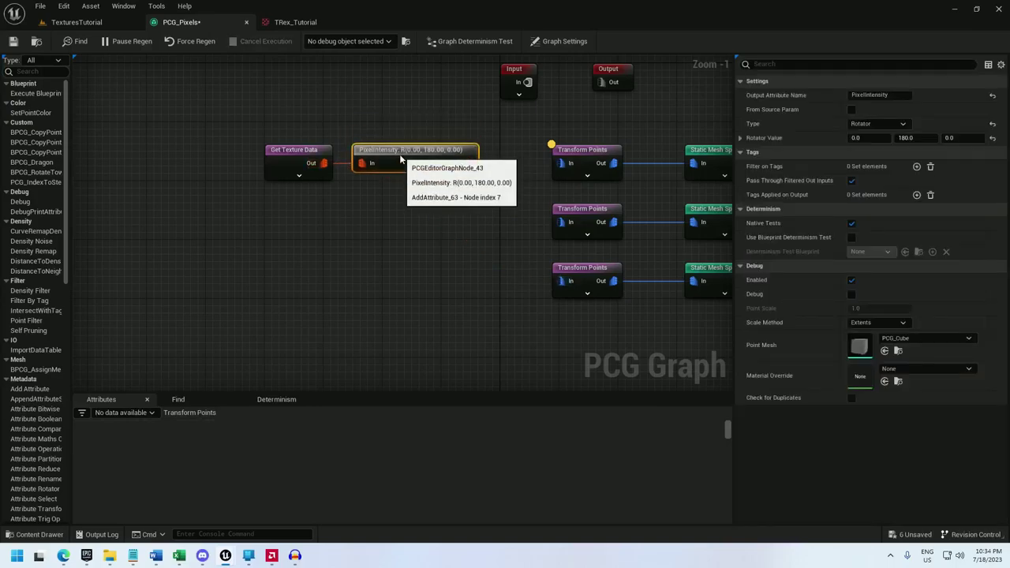
drag(559, 168, 564, 225)
drag(561, 280, 469, 163)
right_click(469, 163)
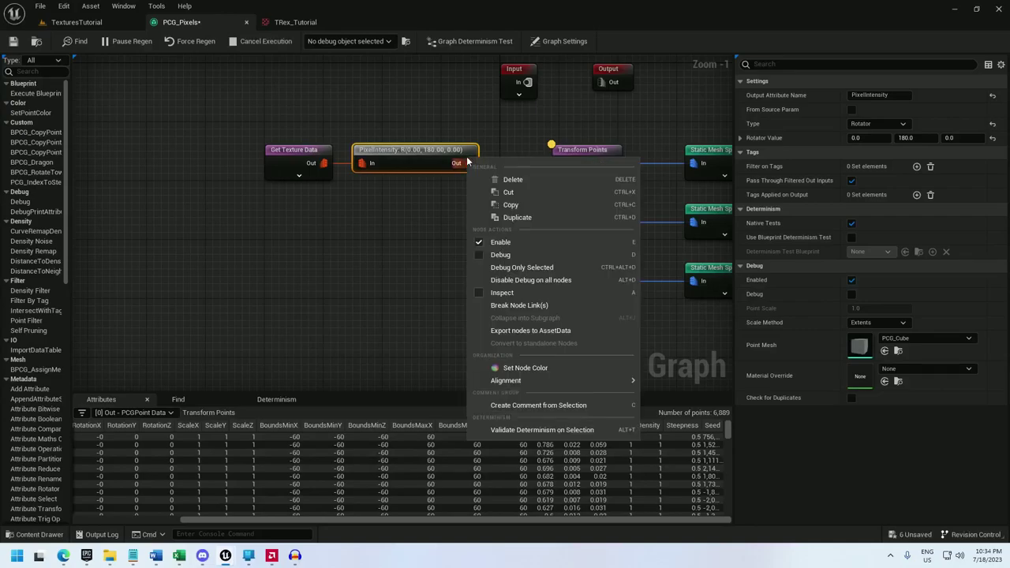
click(509, 293)
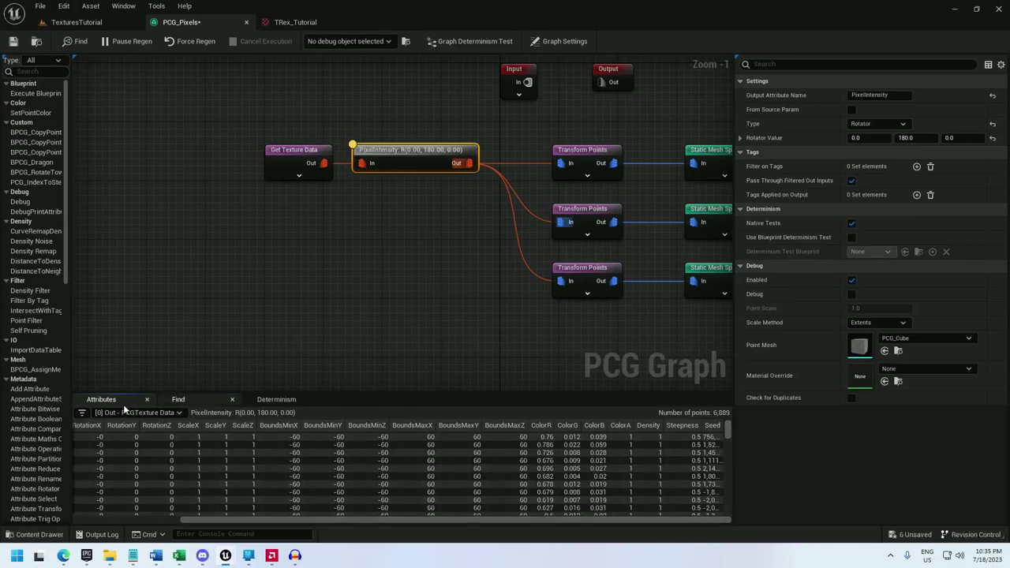
Step: Move the three Static Mesh Spawner nodes further away from the Transform Points nodes
right_drag(439, 281, 210, 305)
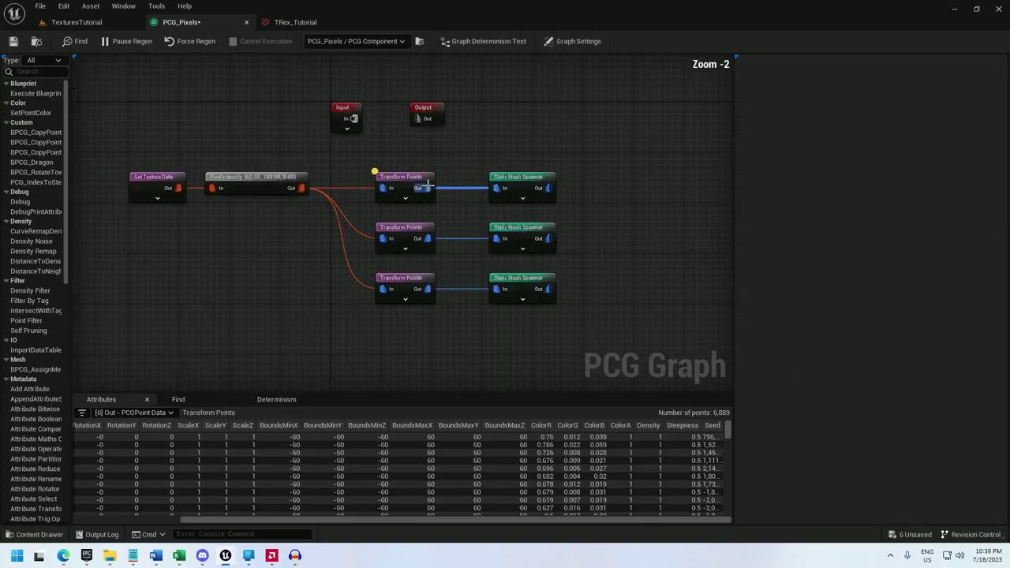
scroll(426, 187, up, 1)
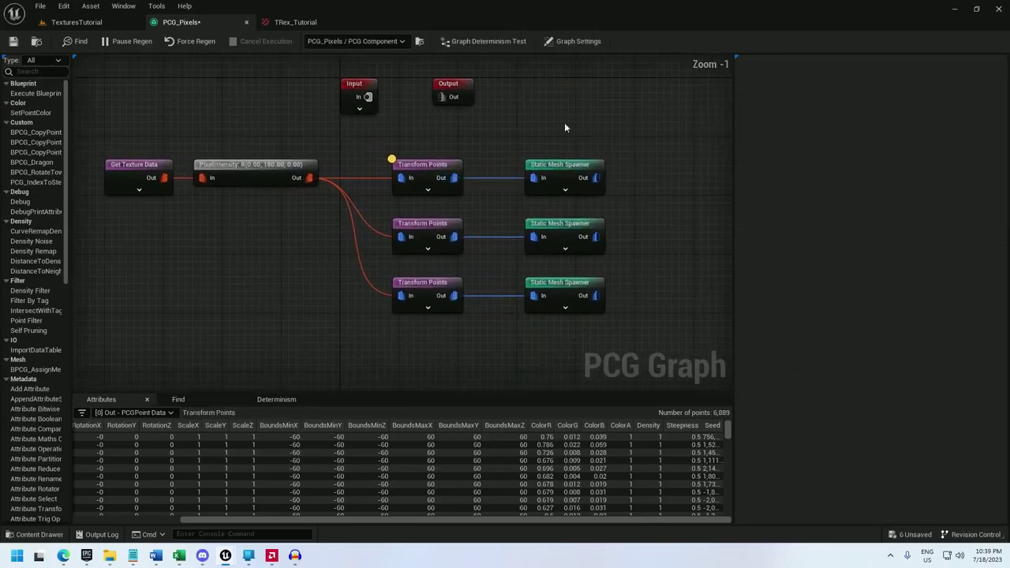
drag(530, 232, 516, 296)
drag(561, 166, 686, 166)
Step: Insert a Maths Add node before the uppermost Static Mesh Spawner, feeding both of its inputs from the uppermost Transform Points node
right_click(511, 127)
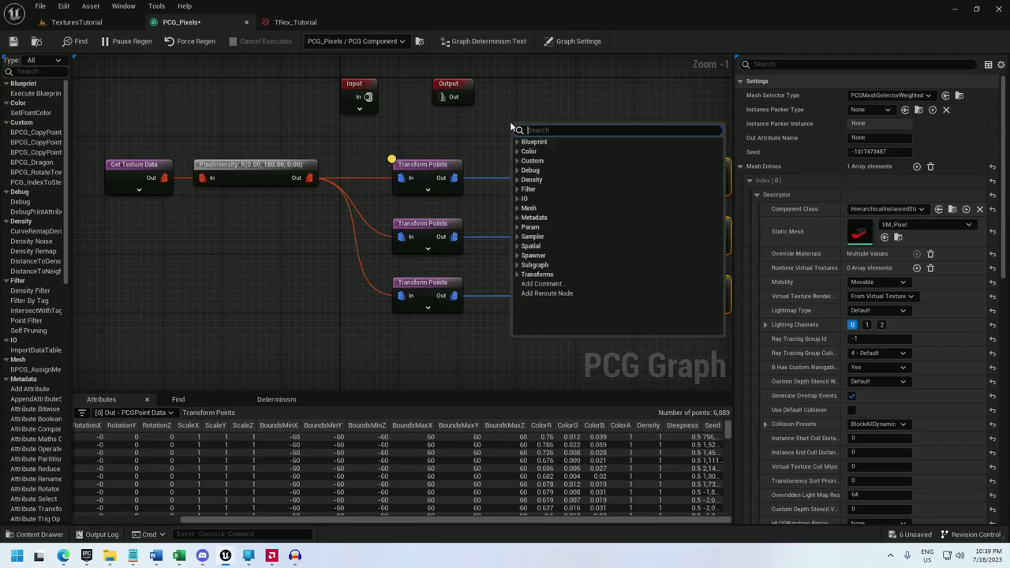
text(maths add)
key(Return)
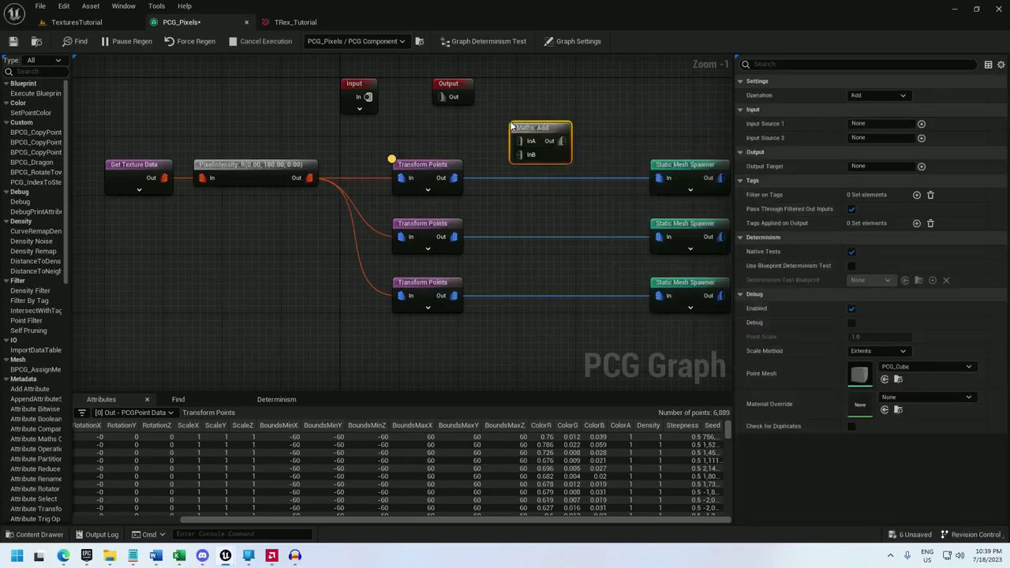
drag(549, 127, 658, 178)
drag(527, 190, 454, 177)
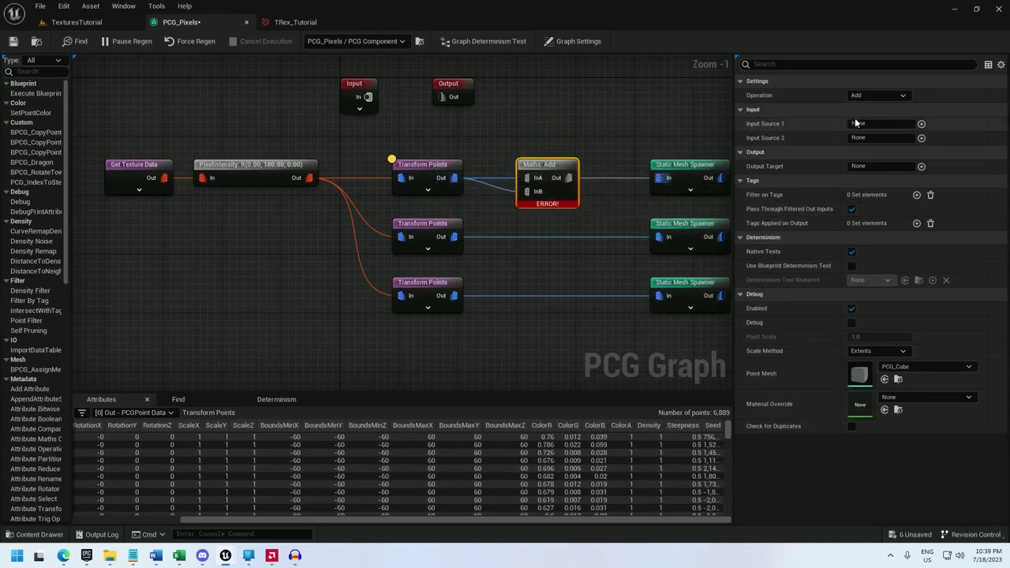
Step: Change the maths node's operation to Multiply, with PixelIntensity and $Color.R as input sources and $Rotation as output target
click(876, 94)
click(876, 209)
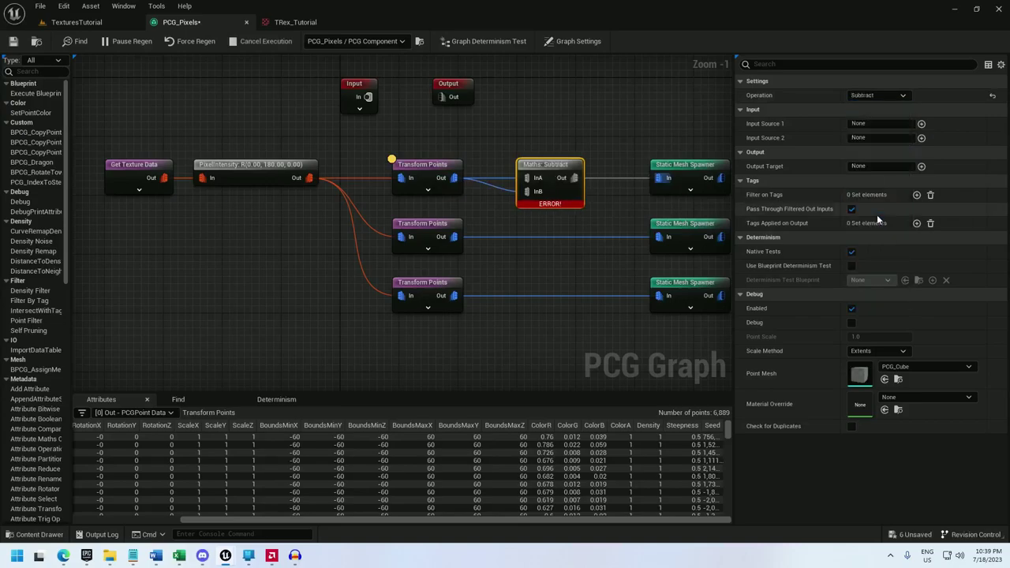
click(873, 95)
click(877, 217)
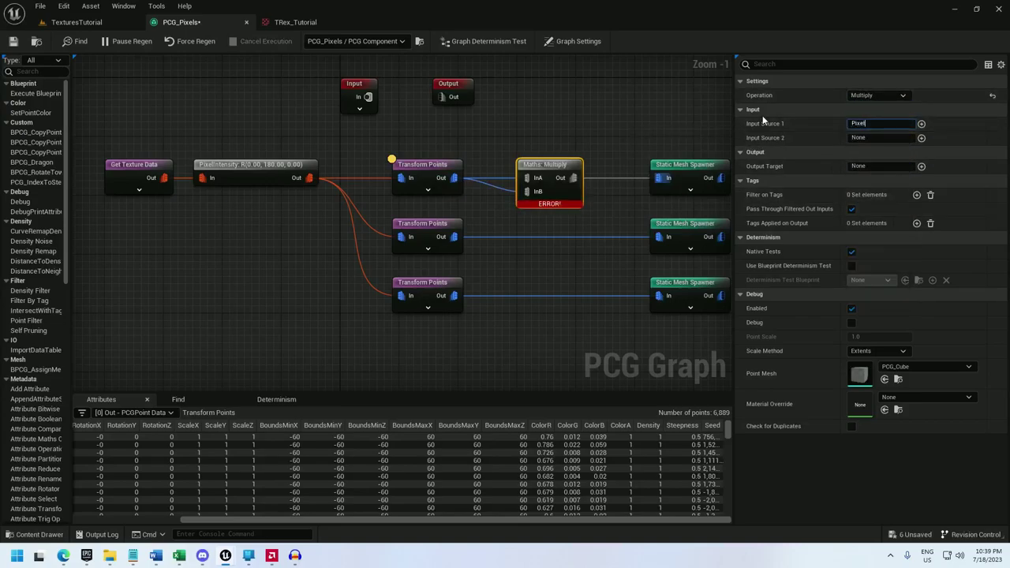
text(PixelIntensity)
key(Tab)
text($Color.R)
key(Tab)
text($Rotation)
key(Return)
Step: Target the Pitch component in the Multiply node's Input Source 1 and Output Target, and check the red pixels in the TexturesTutorial level
mouse_move(552, 207)
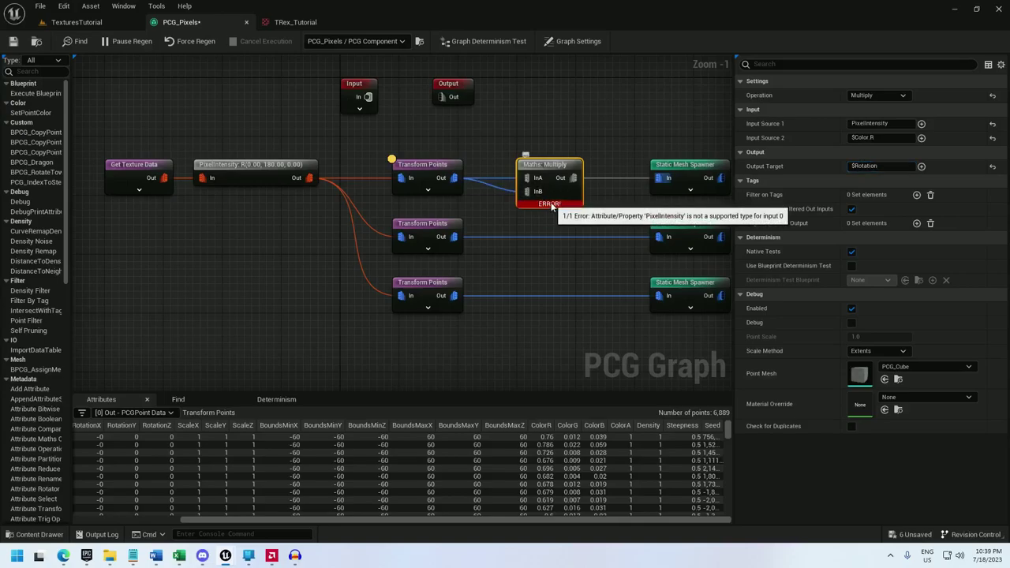
right_drag(551, 206, 549, 203)
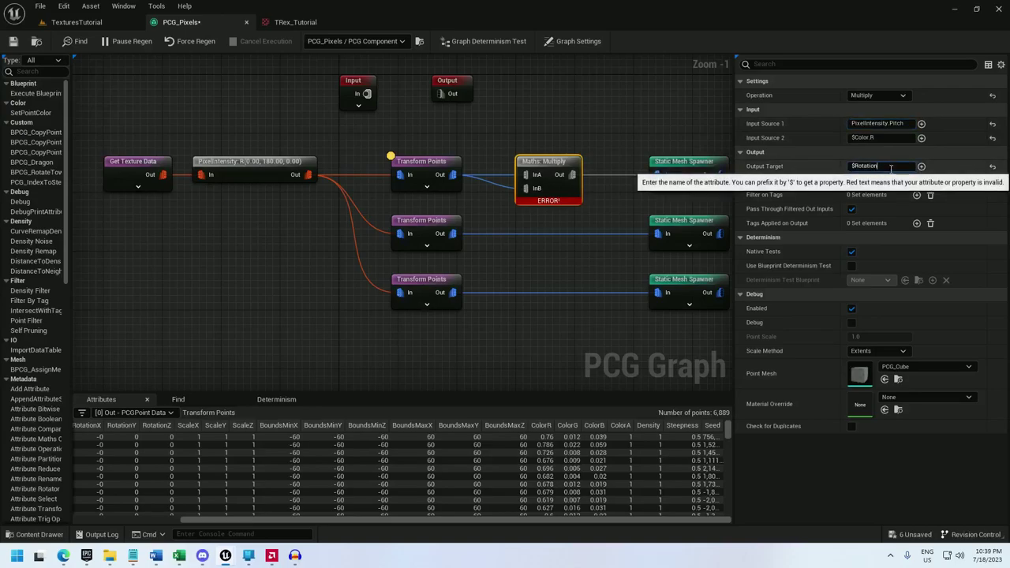
text(ch)
key(Return)
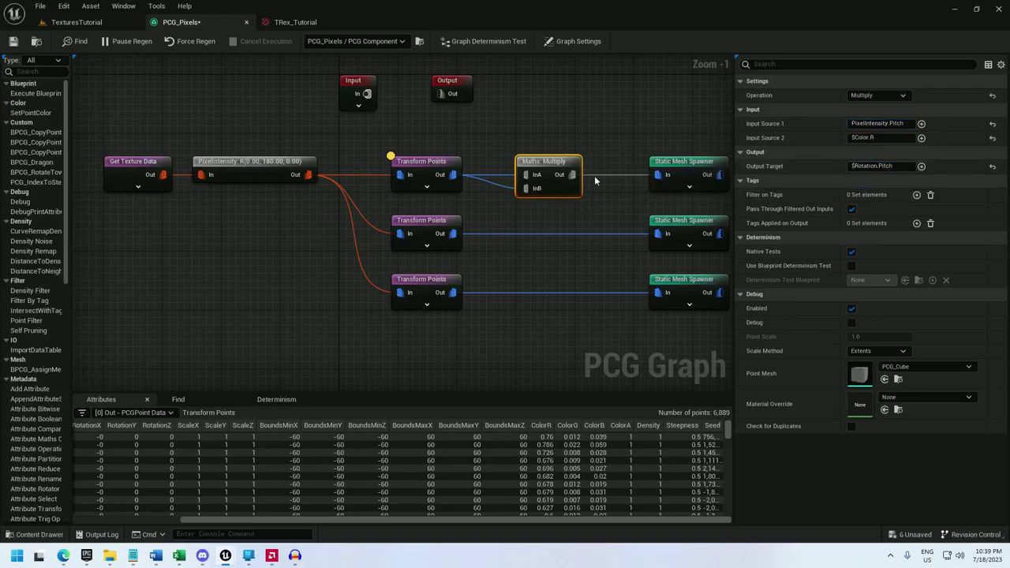
click(79, 22)
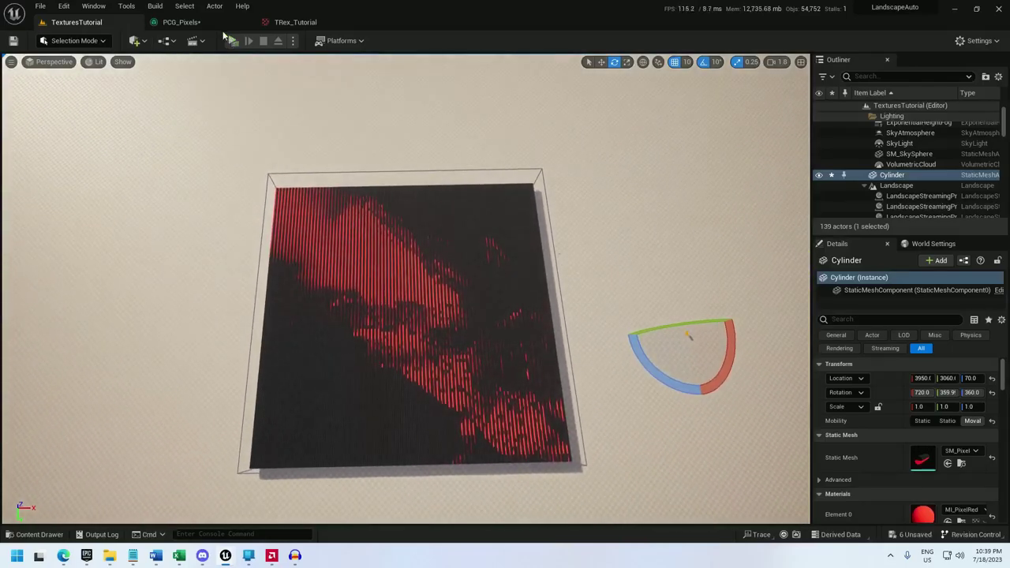
click(199, 23)
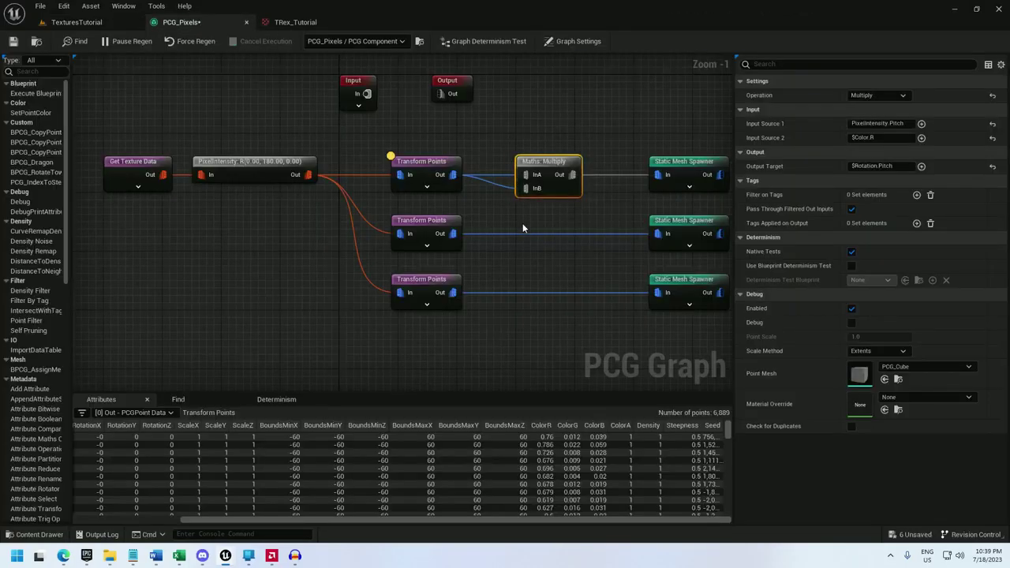
Step: Paste two copies of the Maths Multiply node and align them with the middle and lowest Transform Points rows
key(ctrl+v)
key(ctrl+v)
drag(581, 294, 568, 288)
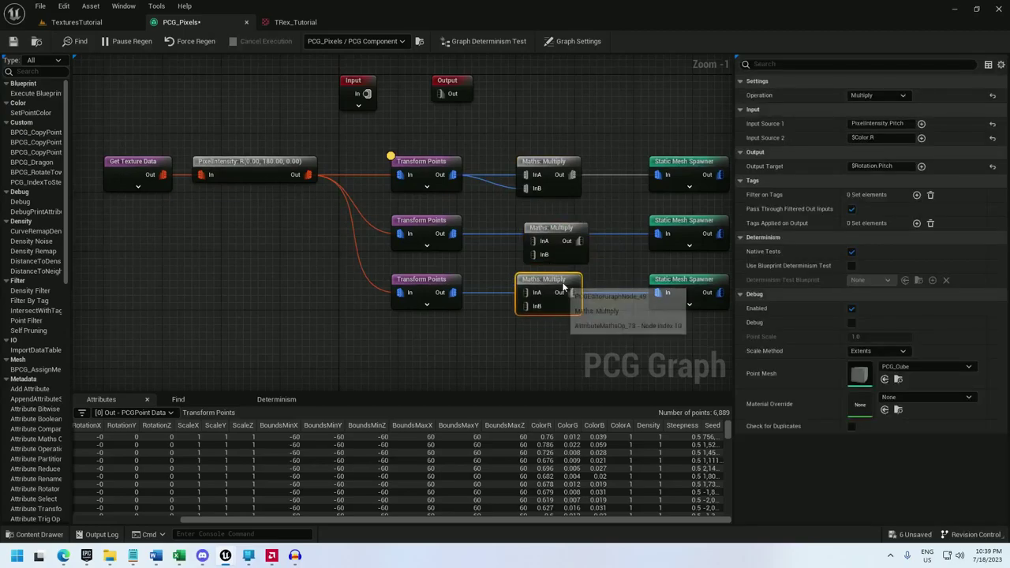
drag(555, 236, 546, 227)
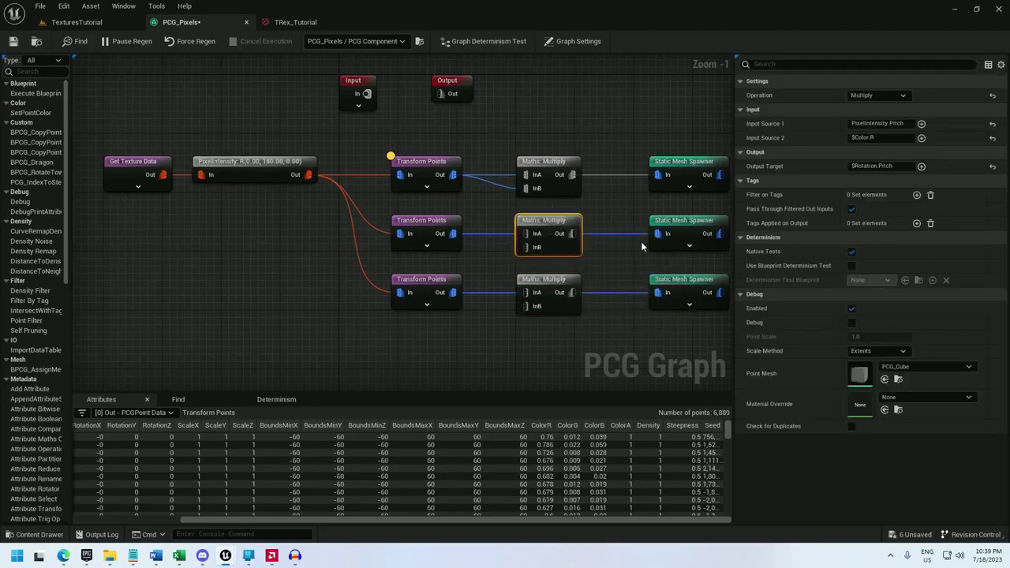
Step: Connect the two copied Multiply nodes between their rows' Transform Points and Static Mesh Spawner nodes, feeding both inputs of each
mouse_move(657, 234)
ctrl+mouse_down()
mouse_move(527, 236)
mouse_move(665, 233)
ctrl+mouse_up()
drag(523, 249, 452, 234)
ctrl+drag(657, 293, 453, 293)
drag(572, 292, 660, 294)
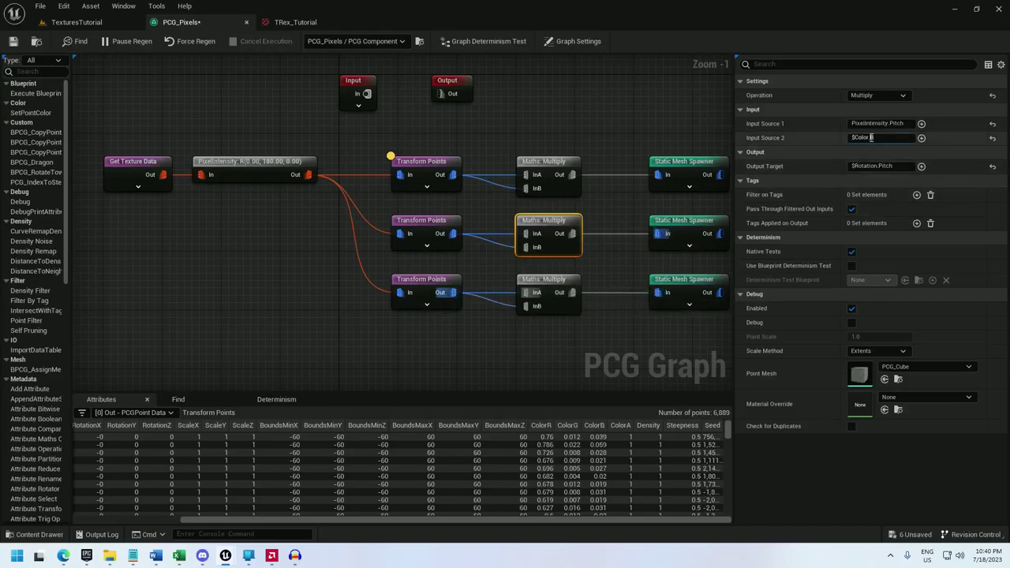
Step: Set Input Source 2 of the lowest Maths Multiply node to $Color.B
click(552, 280)
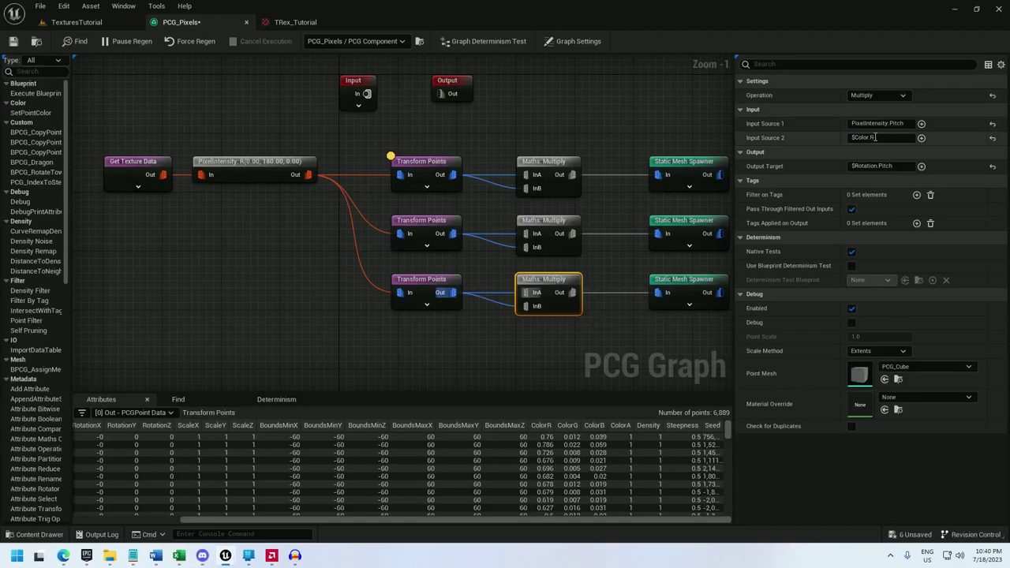
drag(876, 138, 870, 138)
text(B)
Step: Compare the colored pixel image in the TexturesTutorial level with the source TRex_Tutorial texture
click(89, 22)
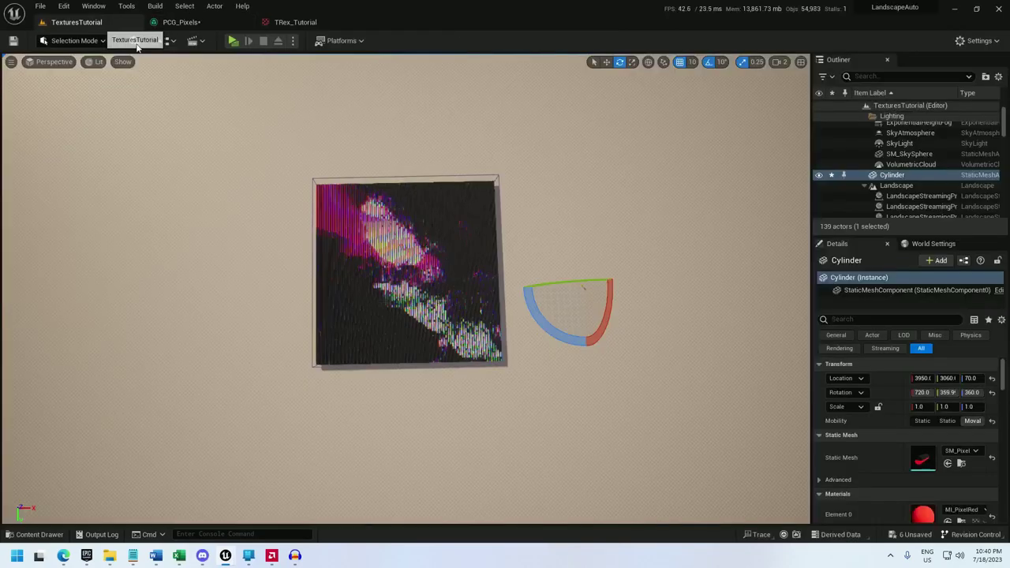
right_click(508, 159)
click(472, 146)
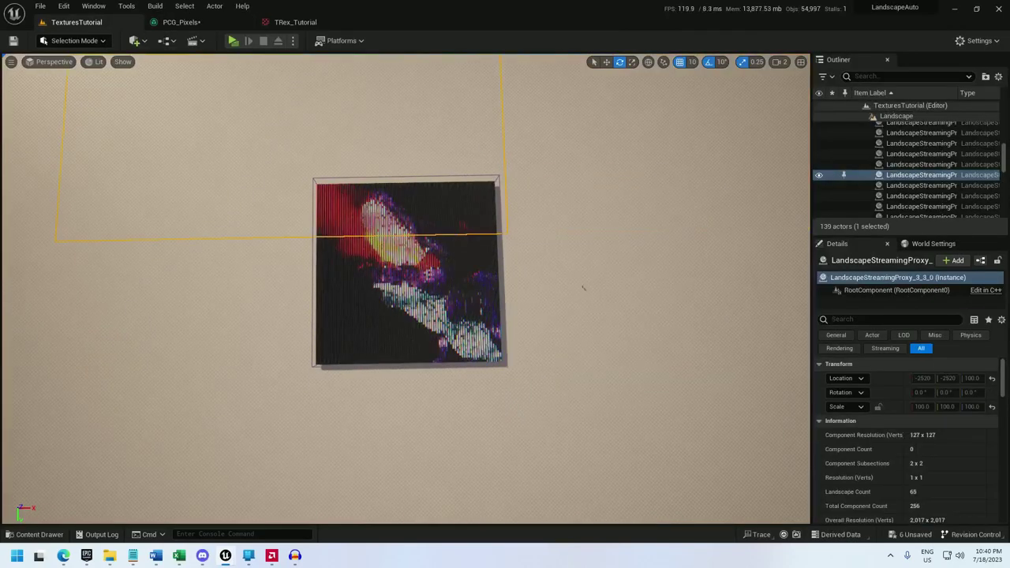
click(462, 232)
click(516, 250)
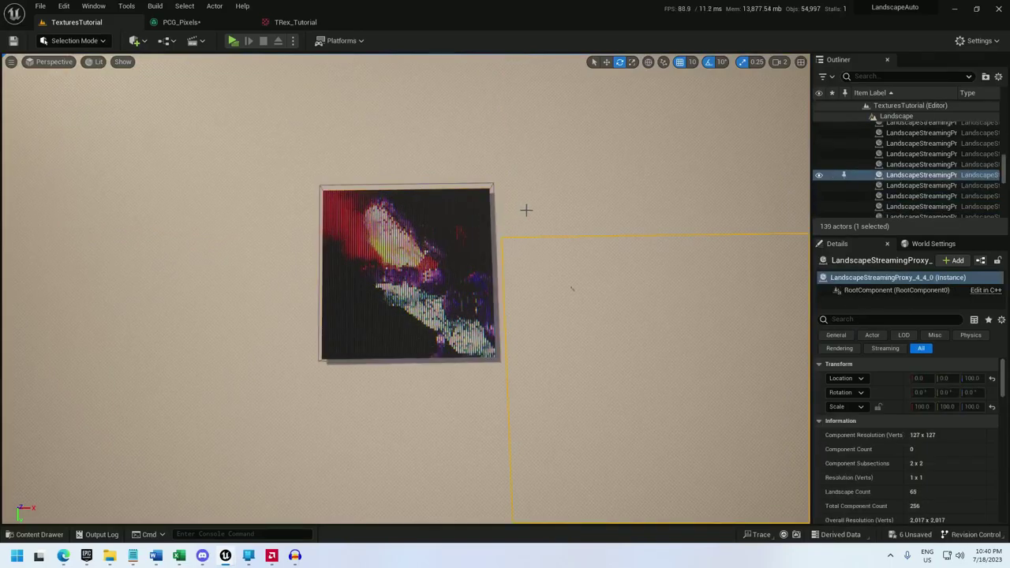
click(298, 21)
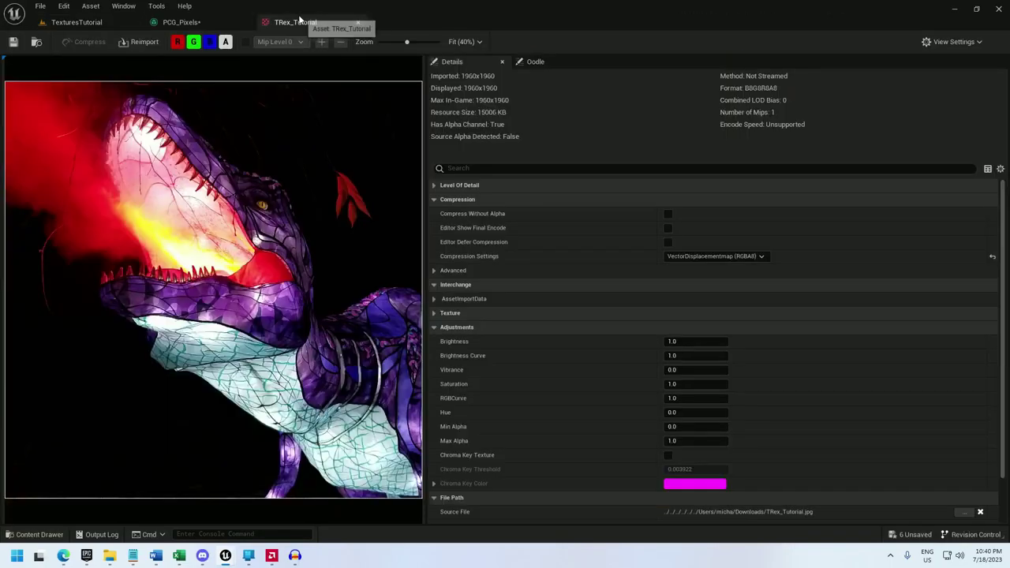
click(96, 24)
Step: Raise the PCG_Pixels volume to a Z location of about 14470 and rotate it 40° about the X axis
click(439, 239)
key(r)
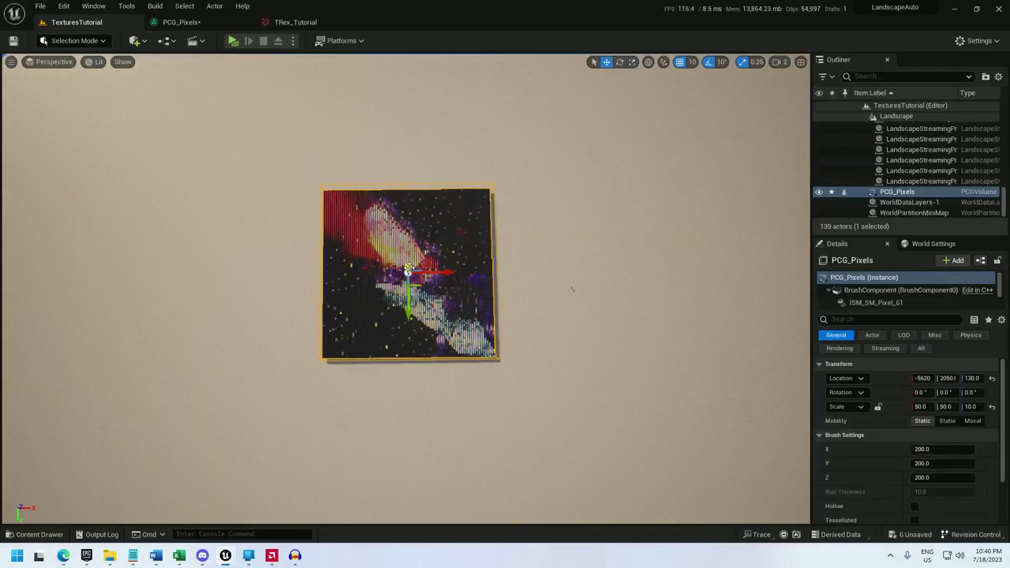
drag(409, 267, 412, 170)
right_drag(411, 175, 442, 151)
key(e)
drag(442, 280, 503, 273)
Step: Examine the tilted PCG_Pixels volume from the side and the front to see how the individual pixel meshes are rotated
right_drag(505, 274, 456, 169)
scroll(505, 274, up, 1)
key(w)
key(w)
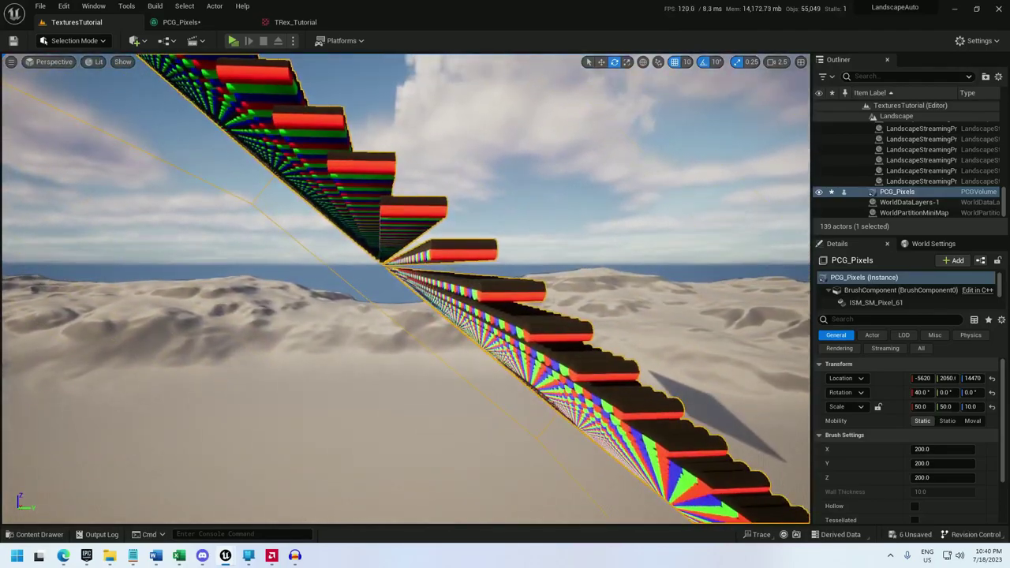
right_drag(406, 288, 369, 338)
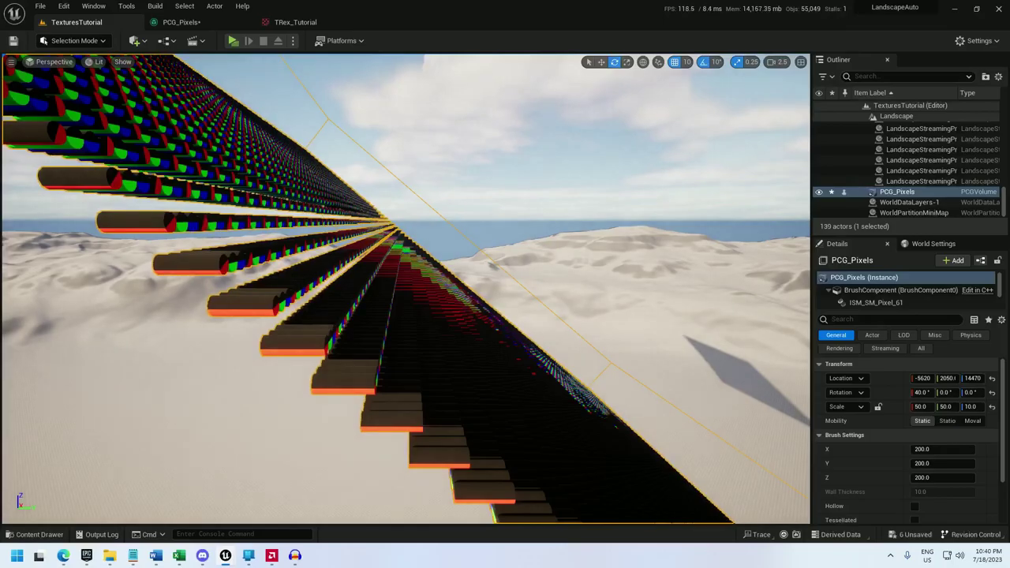
right_drag(333, 295, 349, 326)
right_drag(426, 326, 439, 322)
key(f)
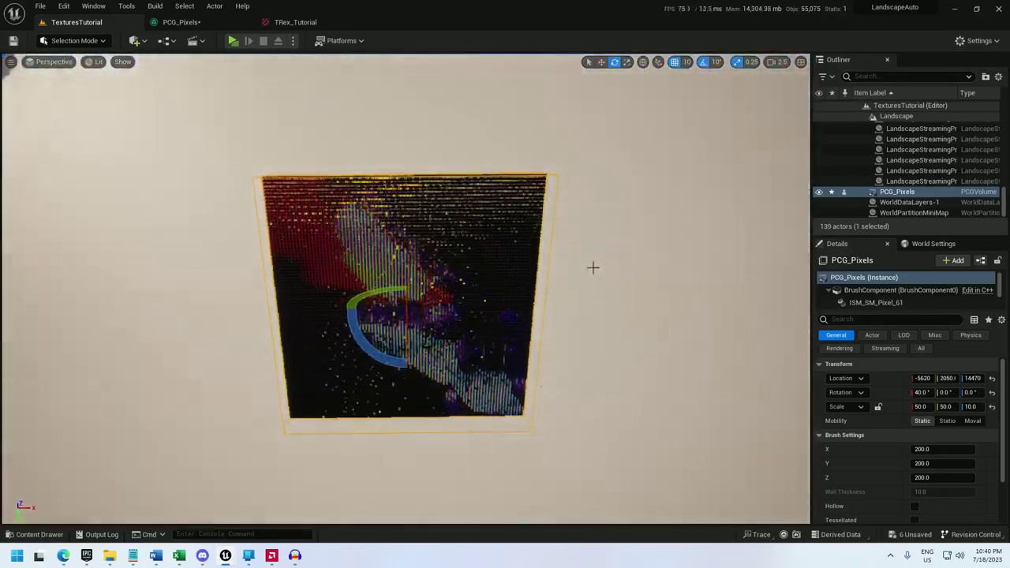
click(266, 106)
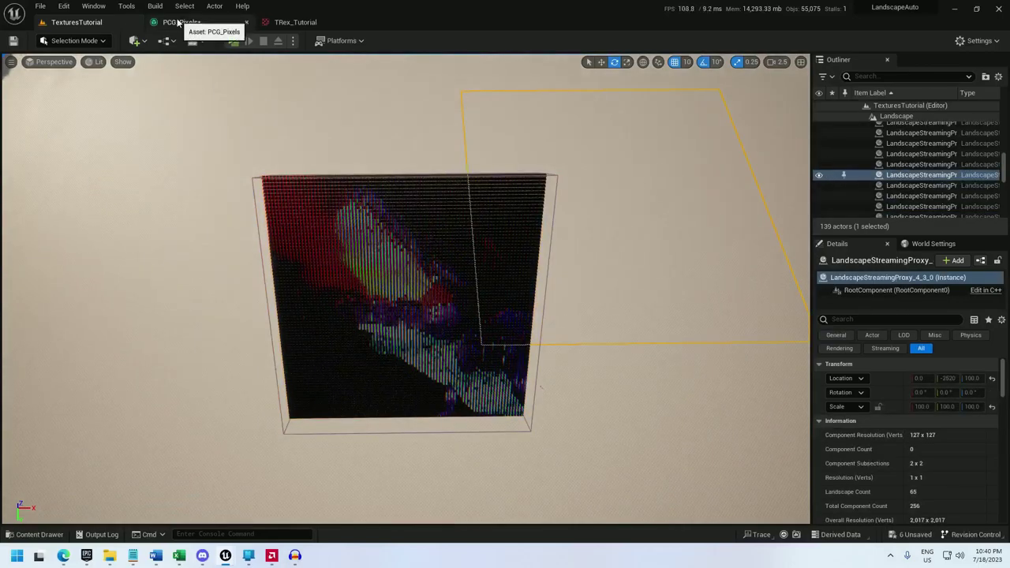
Step: Inspect the point attributes of the Get Texture Data node in the PCG_Pixels graph
click(180, 22)
right_click(149, 164)
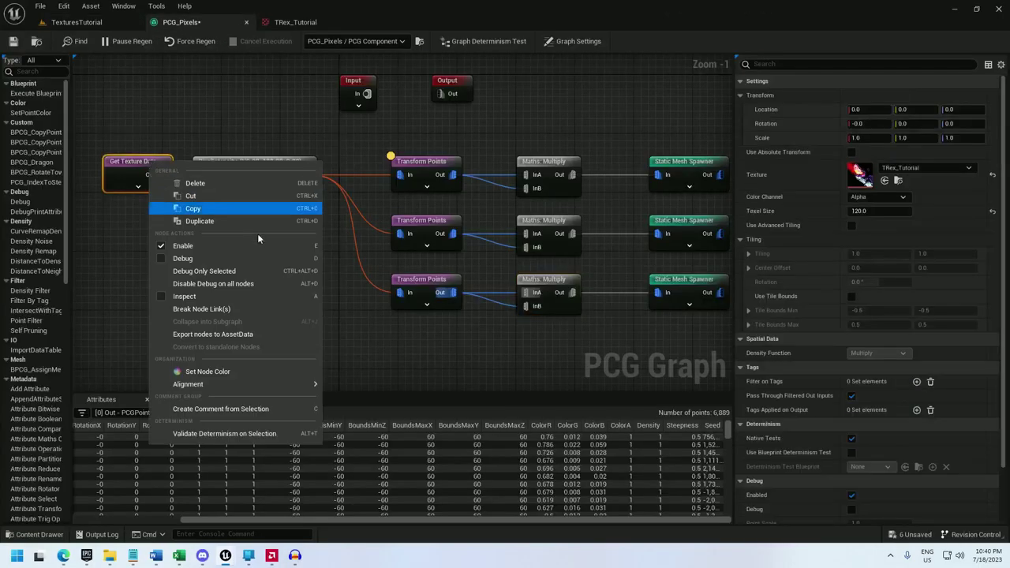
click(228, 296)
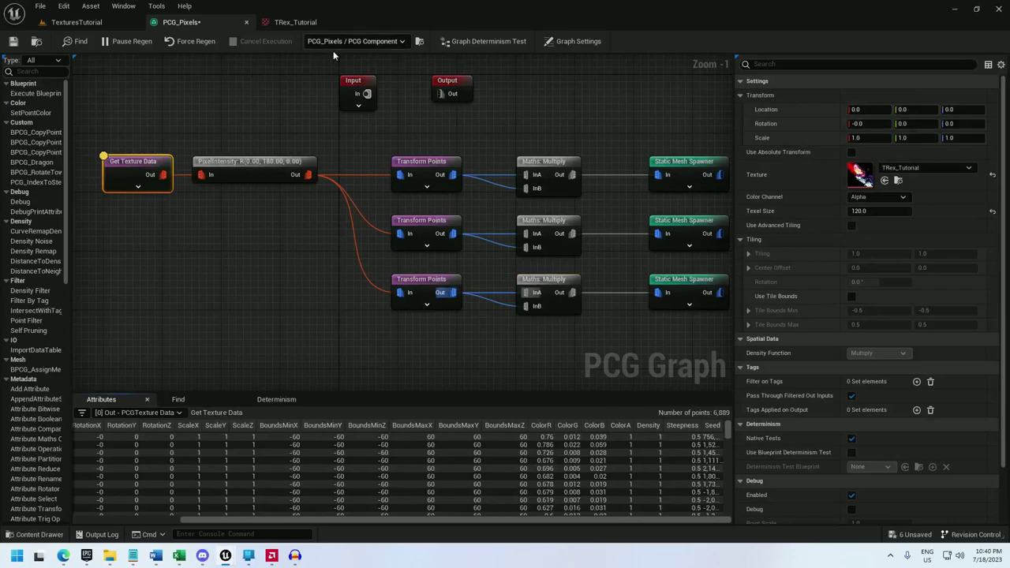
Step: Add a Get Actor Data node below Get Texture Data in the PCG_Pixels graph
drag(350, 521, 243, 520)
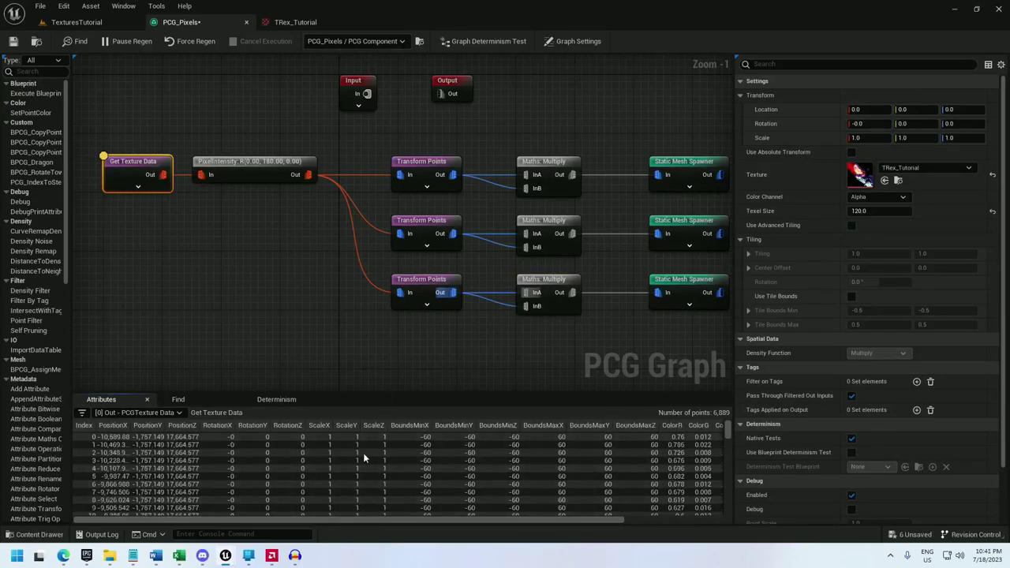
click(102, 22)
click(181, 22)
right_drag(110, 295, 268, 261)
right_click(269, 261)
text(get actor)
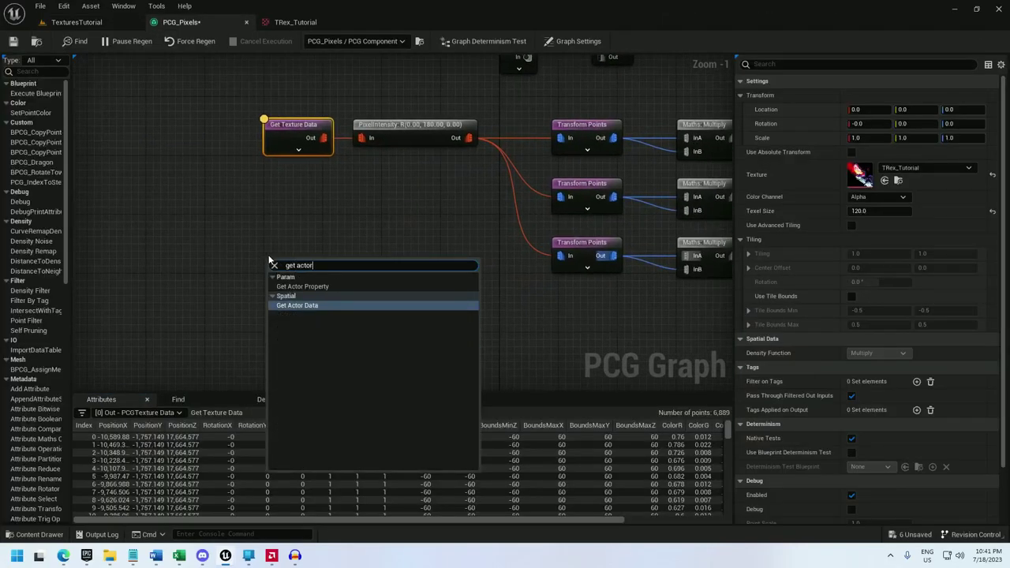
key(Return)
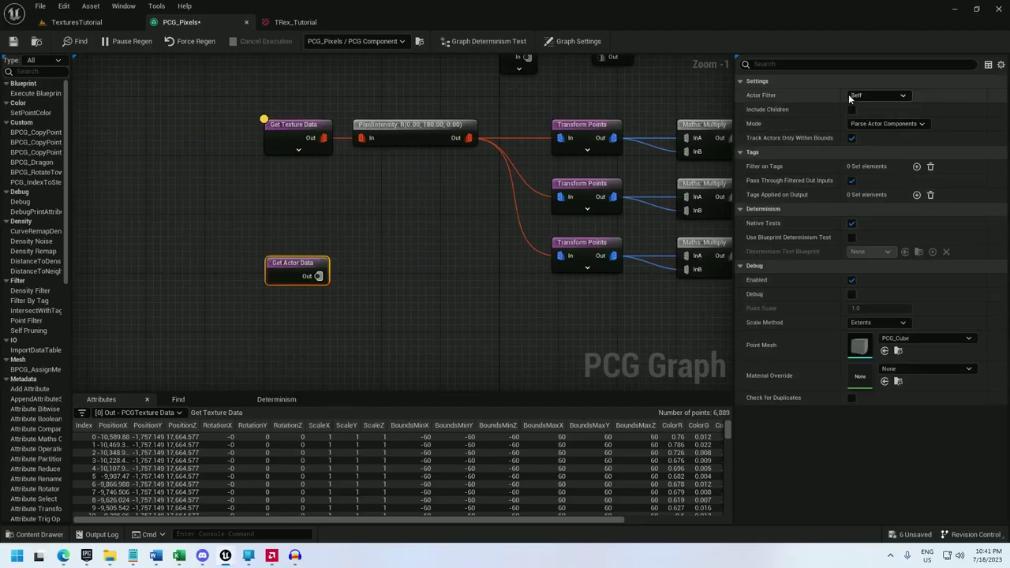
Step: Set the Get Actor Data node's mode to Get Single Point and inspect its point attributes
click(884, 124)
click(897, 147)
right_click(295, 265)
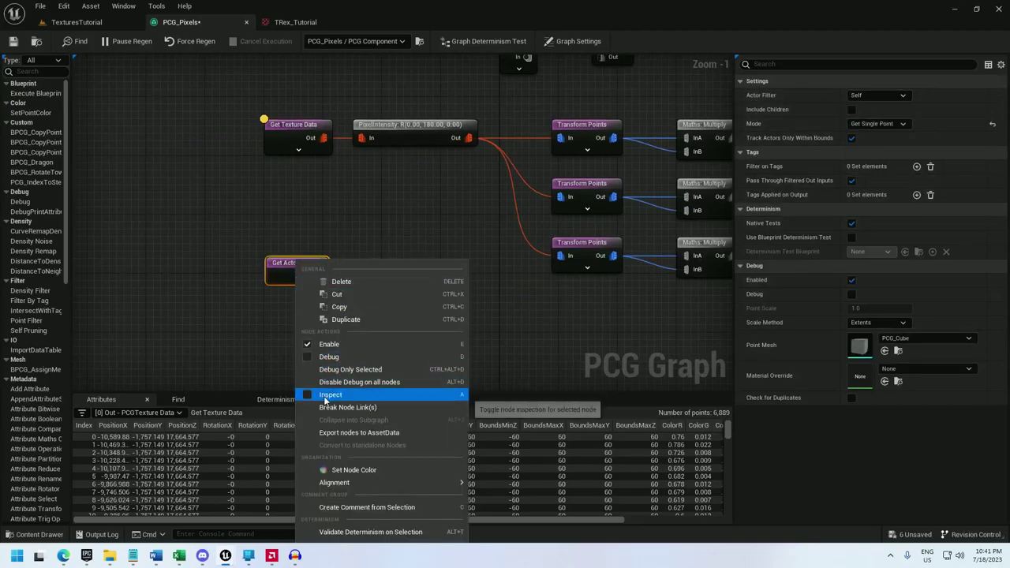
click(311, 393)
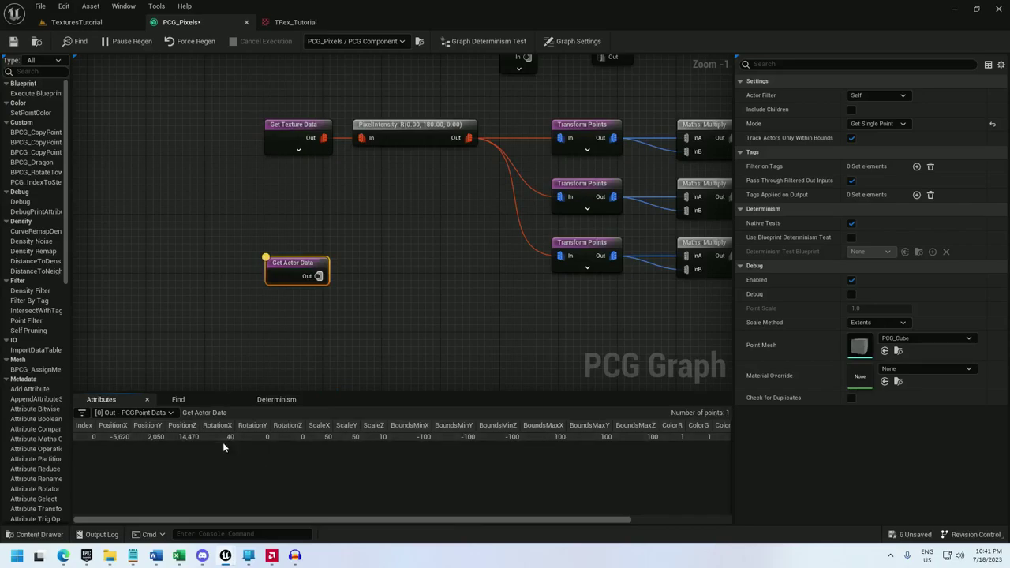
Step: Insert an Attribute Rotator Op (Combine) between Get Texture Data and PixelIntensity, with Get Actor Data feeding its InB
drag(297, 264, 288, 258)
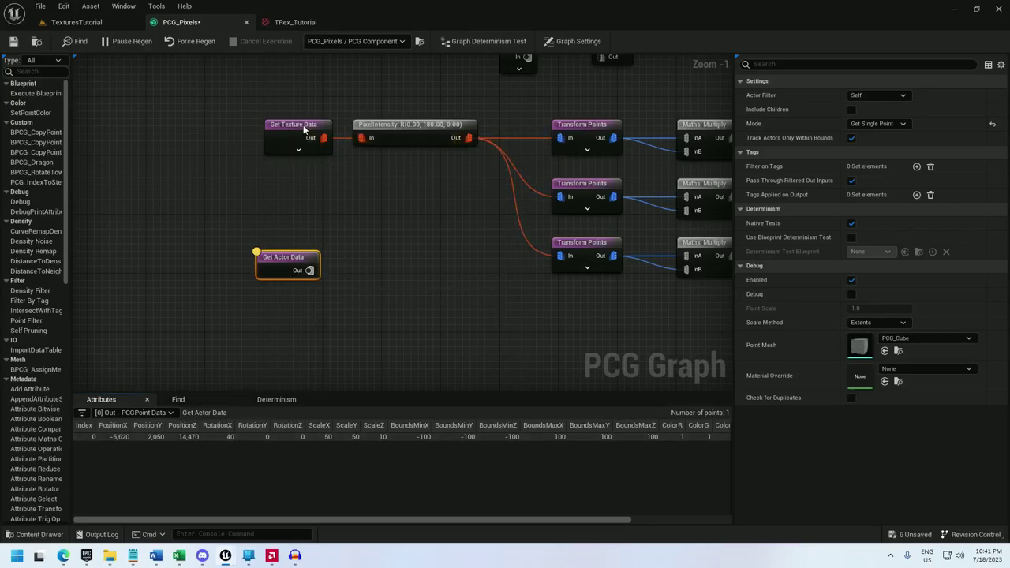
drag(304, 126, 182, 126)
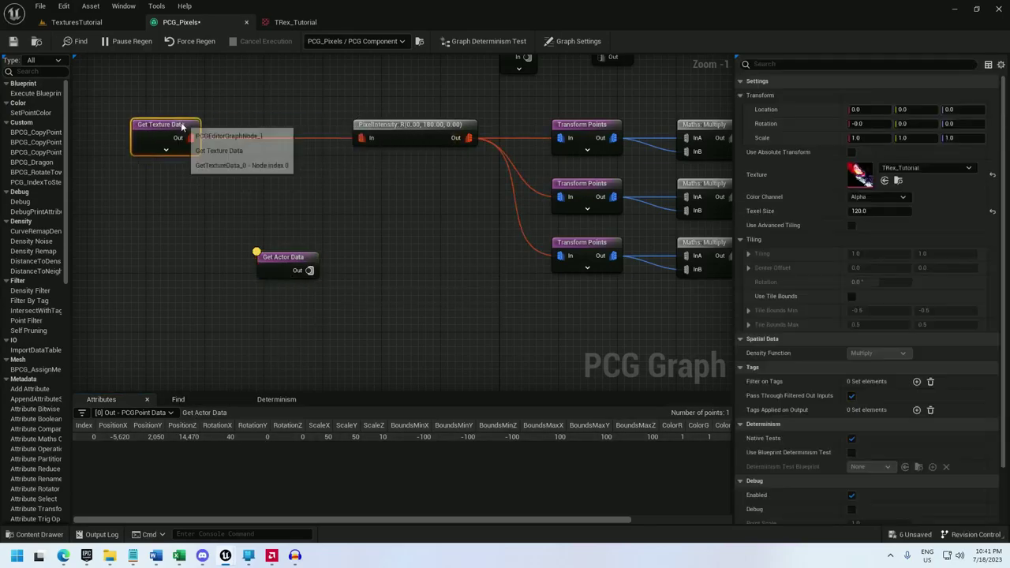
right_click(316, 187)
text(rotato)
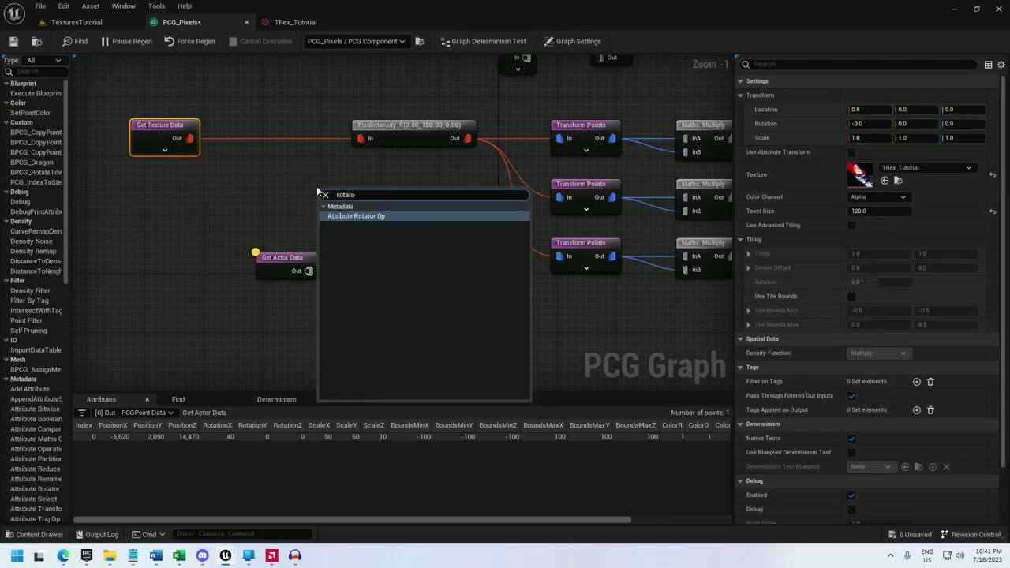
key(Return)
drag(284, 258, 203, 258)
drag(337, 221, 228, 271)
drag(342, 201, 289, 134)
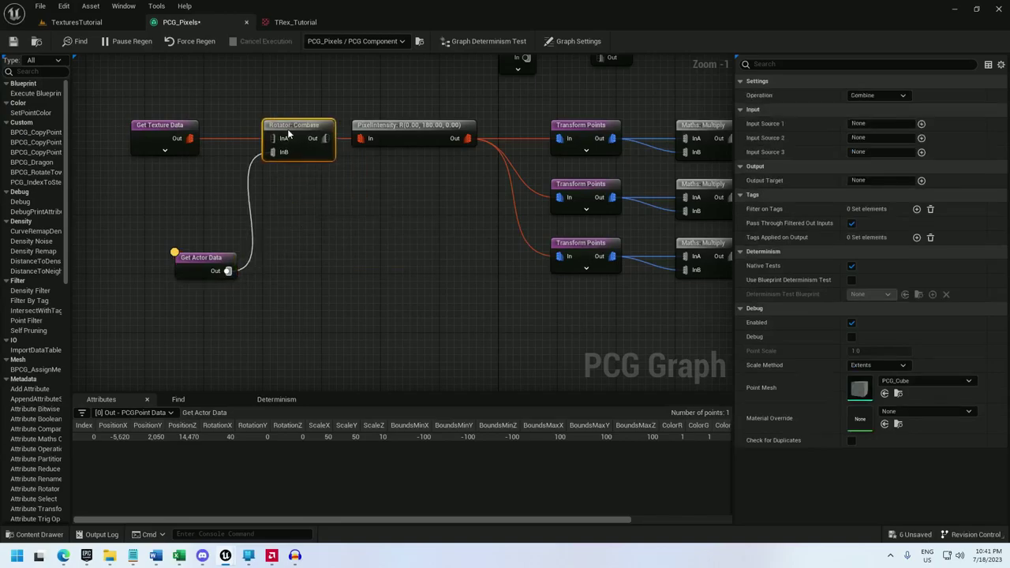
mouse_move(360, 138)
ctrl+mouse_down()
mouse_move(249, 145)
mouse_move(363, 136)
ctrl+mouse_up()
Step: Set Input Source 1, Input Source 2 and Output Target of the Rotator: Combine node to $Rotation and check its error
mouse_move(291, 166)
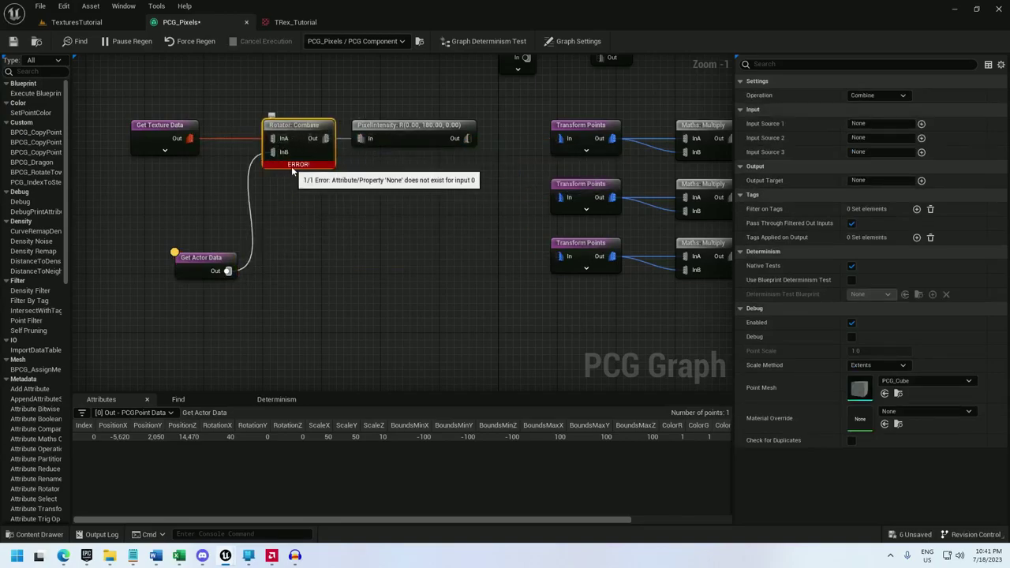
click(871, 123)
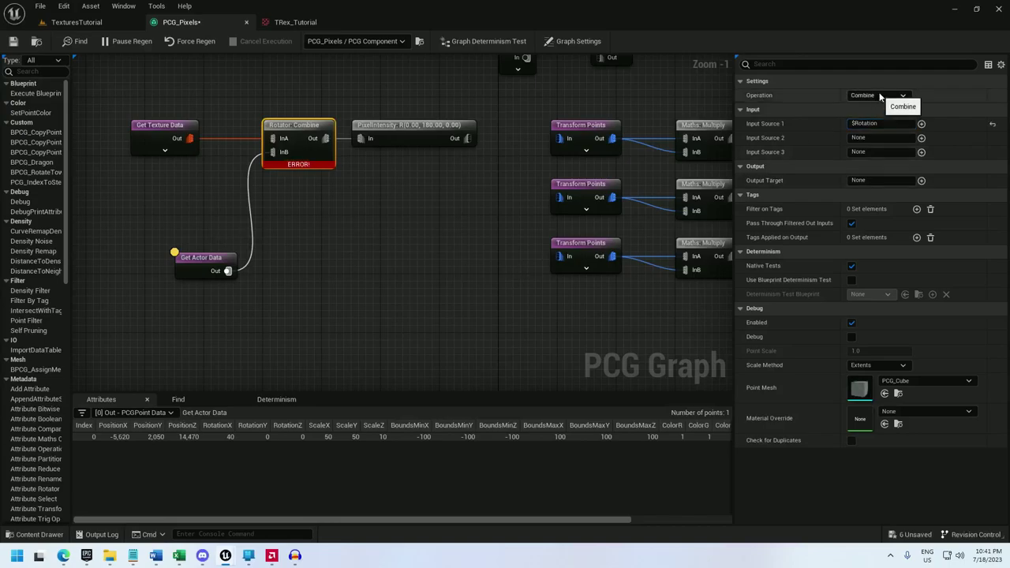
click(876, 139)
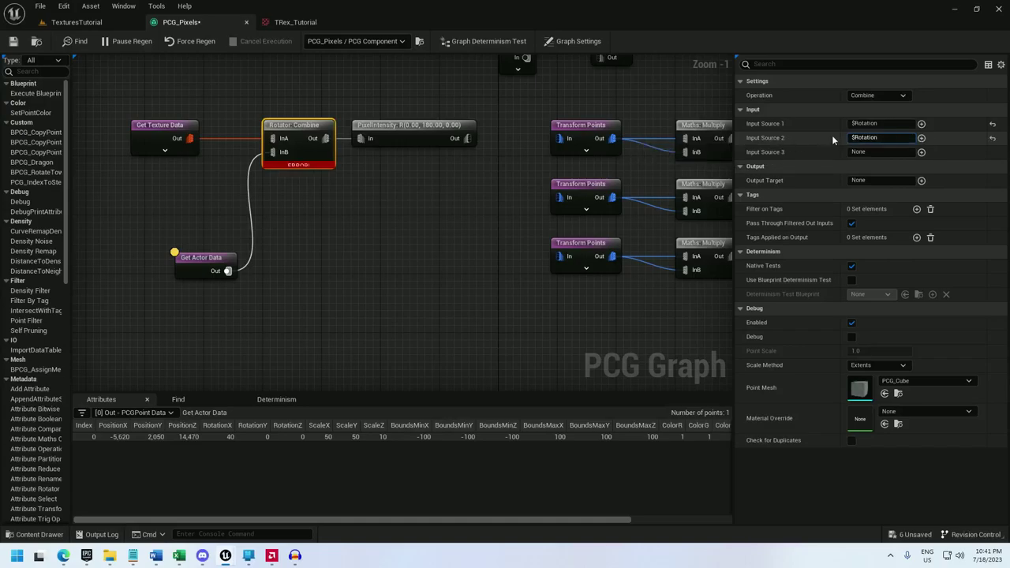
click(874, 180)
text($Rotation)
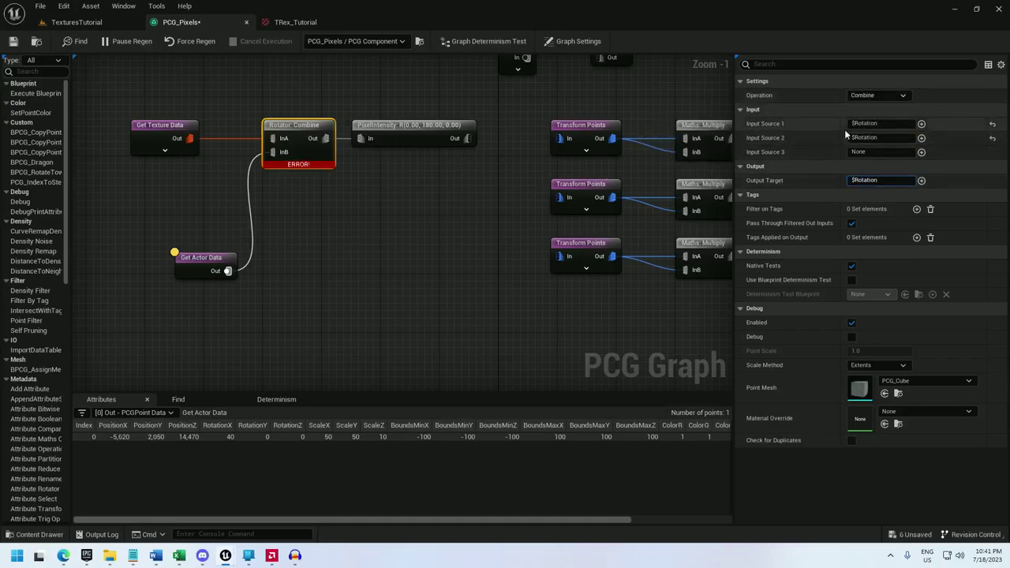
click(310, 125)
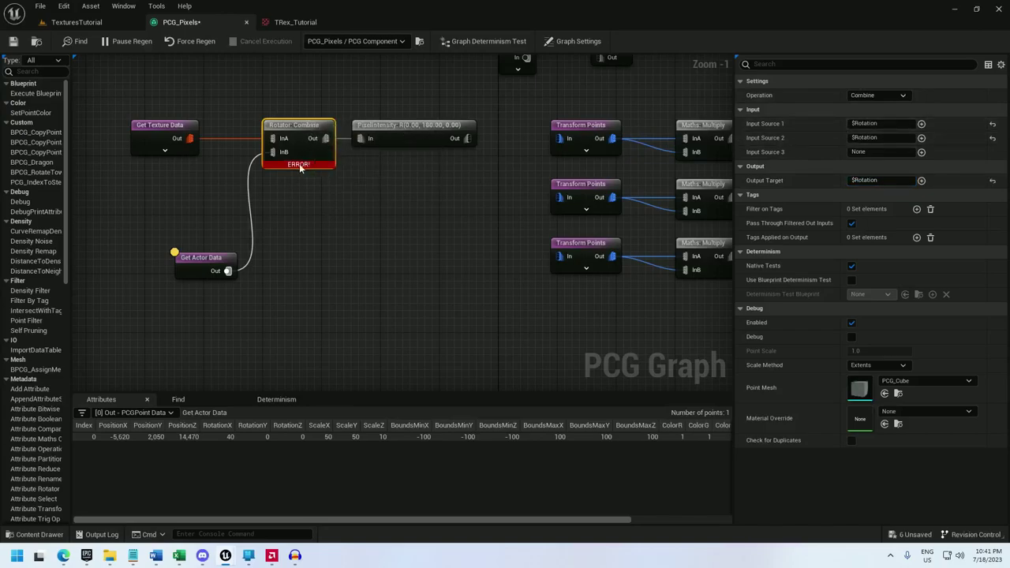
mouse_move(299, 168)
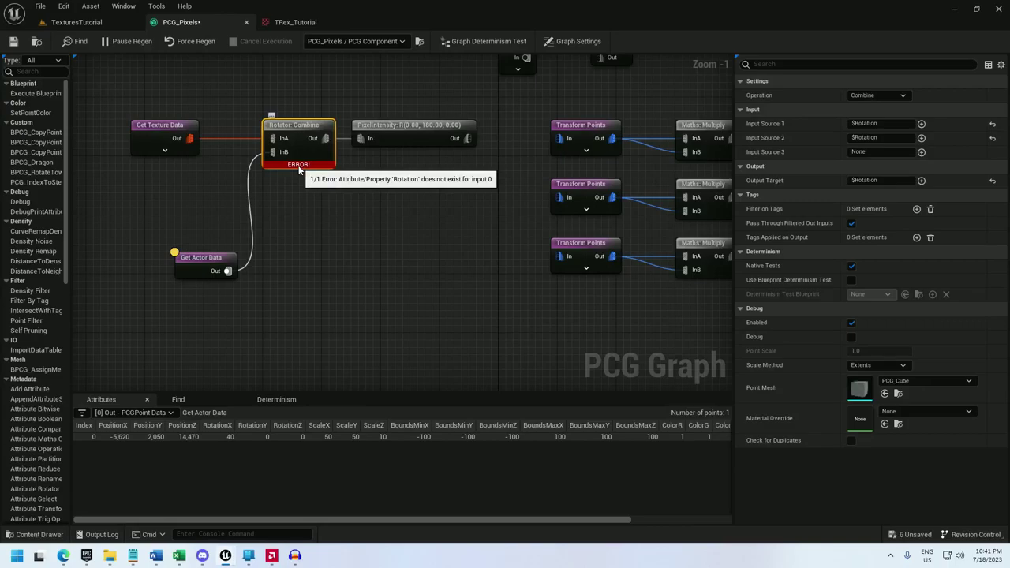
Step: Insert a To Point node between Get Texture Data and the InA input of Rotator: Combine
right_drag(304, 180, 483, 224)
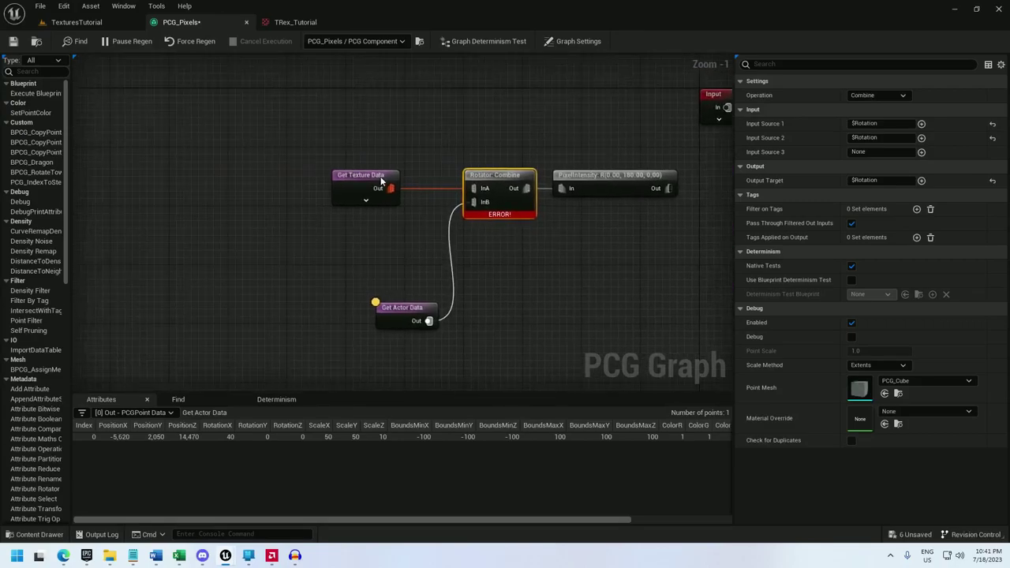
drag(381, 181, 299, 181)
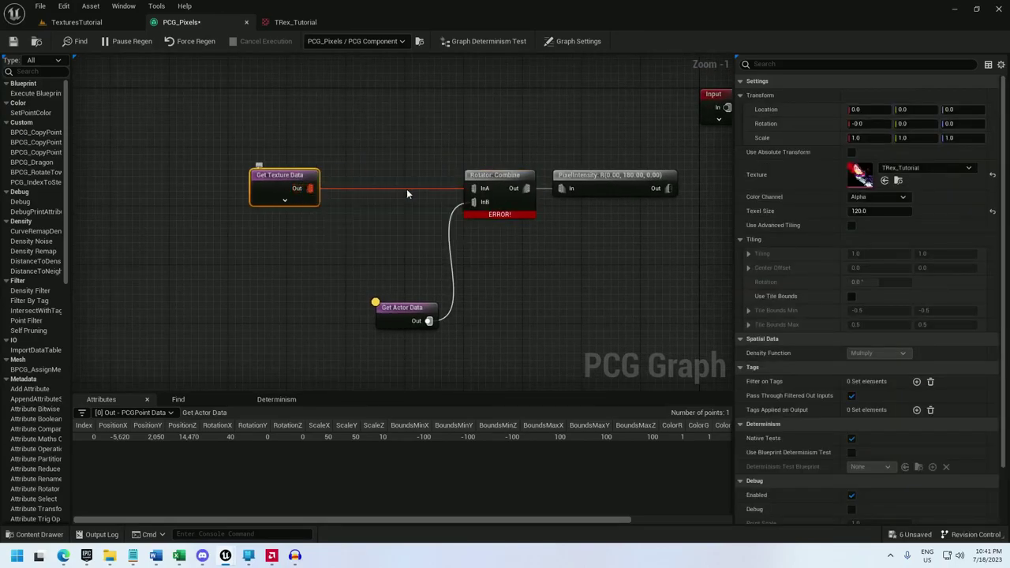
drag(438, 193, 473, 188)
right_click(363, 160)
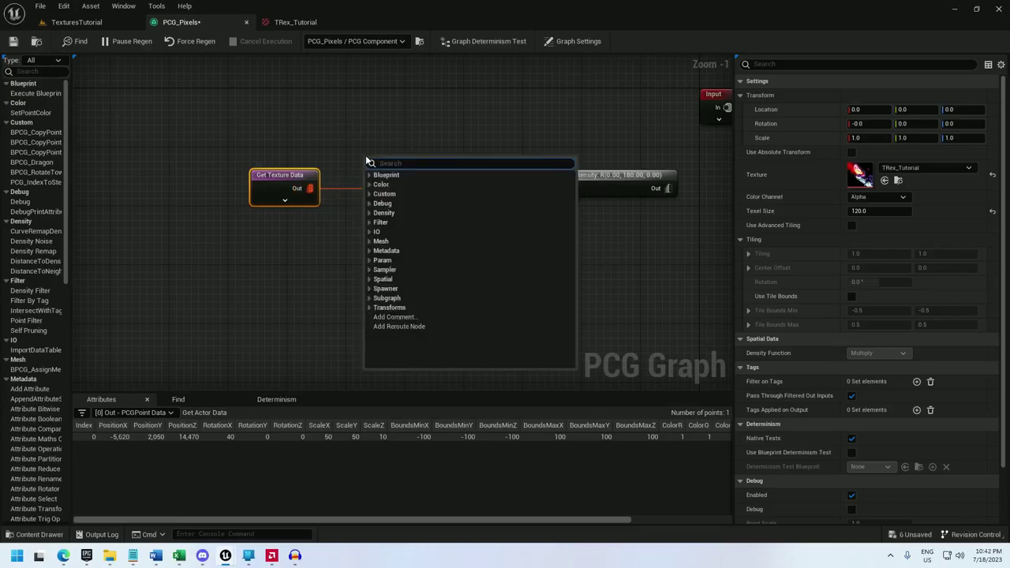
text(to point)
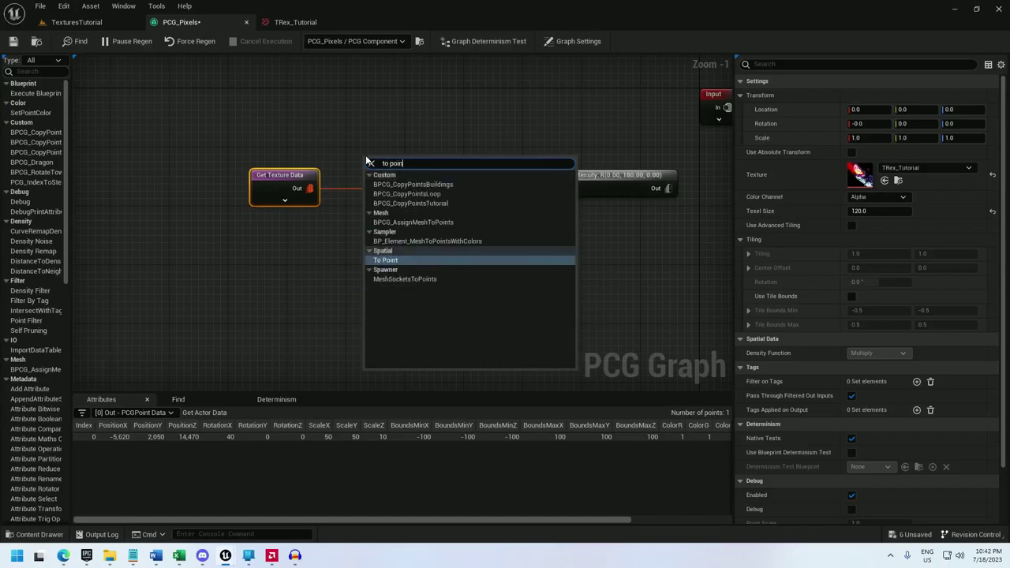
click(394, 261)
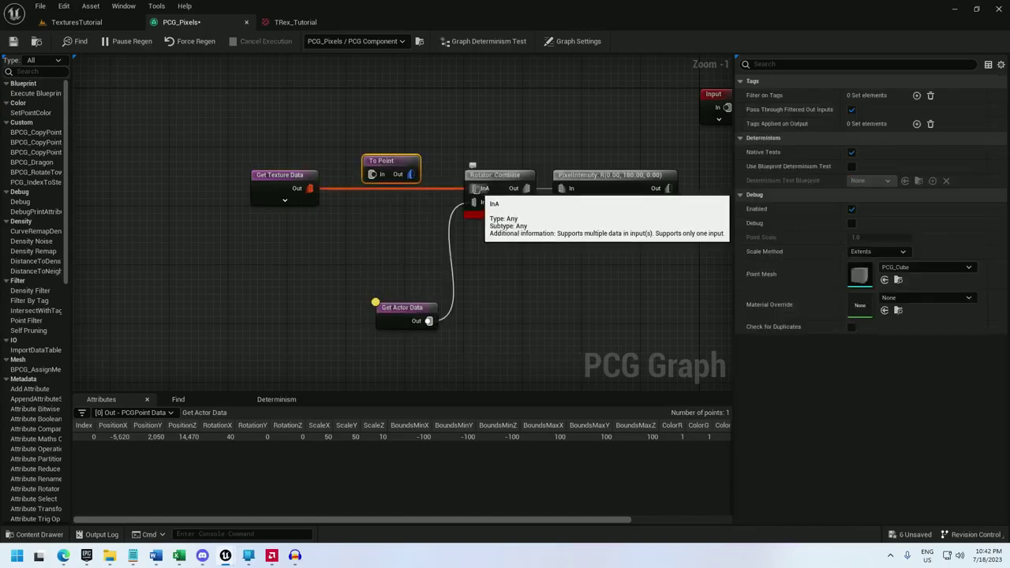
mouse_move(474, 188)
ctrl+mouse_down()
mouse_move(373, 174)
mouse_move(475, 193)
ctrl+mouse_up()
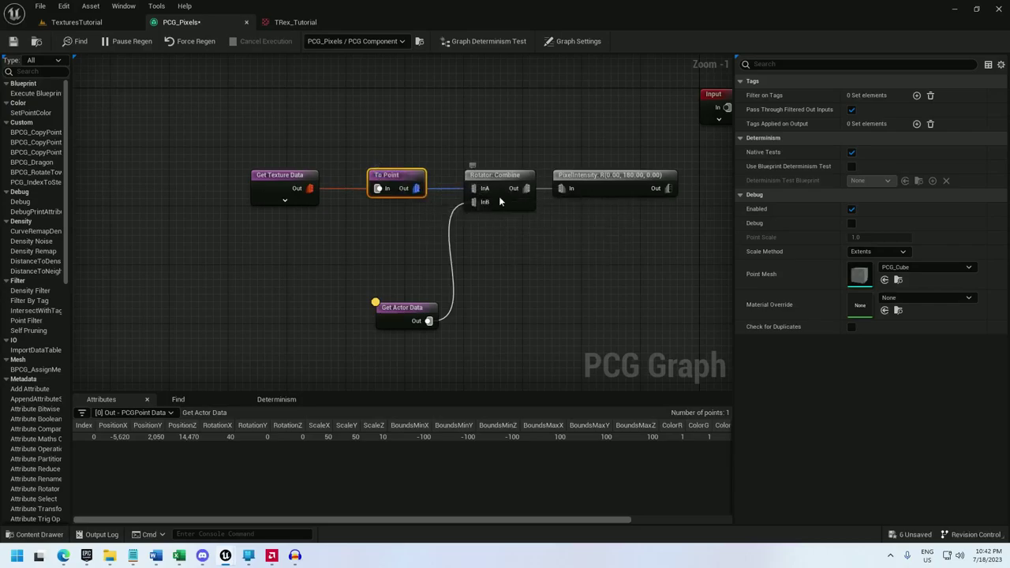
Step: Reconnect the PixelIntensity output to the three Transform Points nodes and check the pixel image in the TexturesTutorial level
right_drag(631, 239, 396, 209)
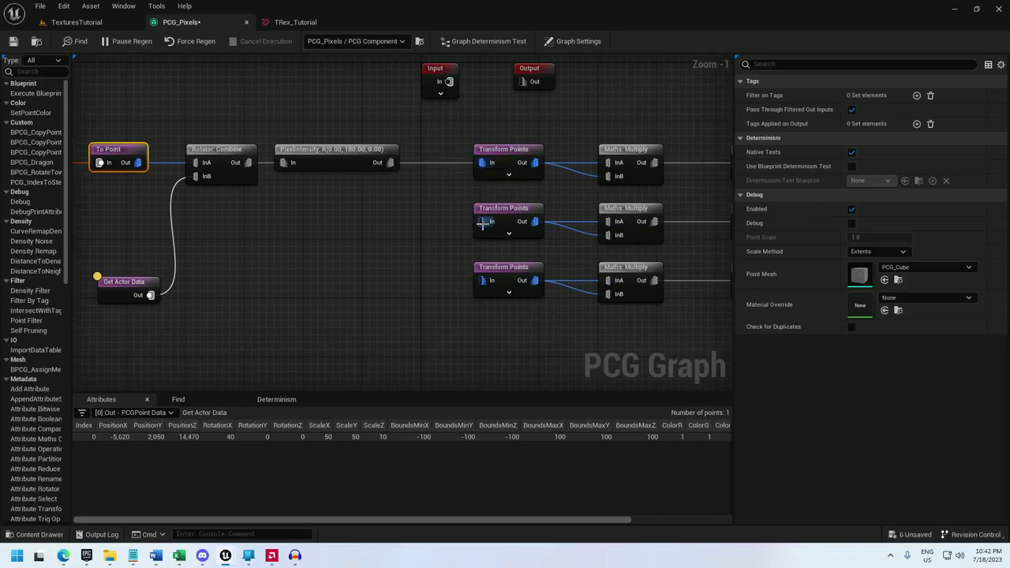
drag(482, 223, 480, 281)
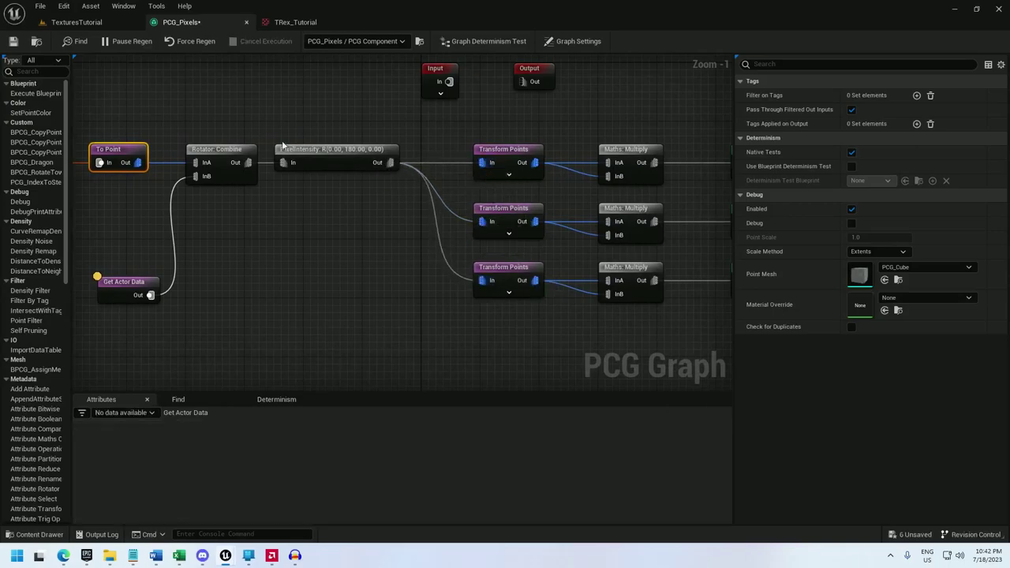
click(72, 22)
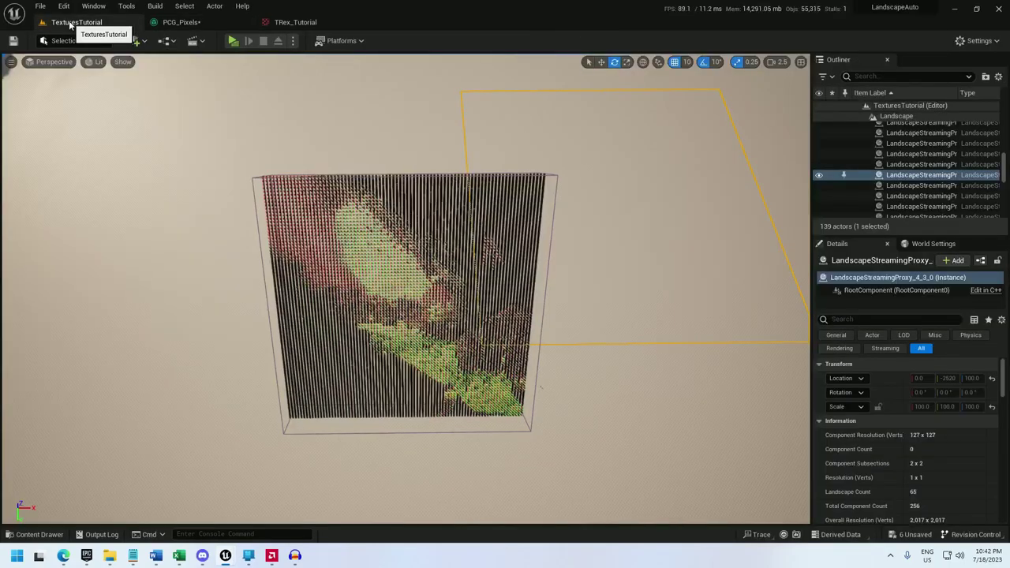
click(378, 146)
right_drag(378, 145, 473, 198)
right_drag(290, 217, 335, 146)
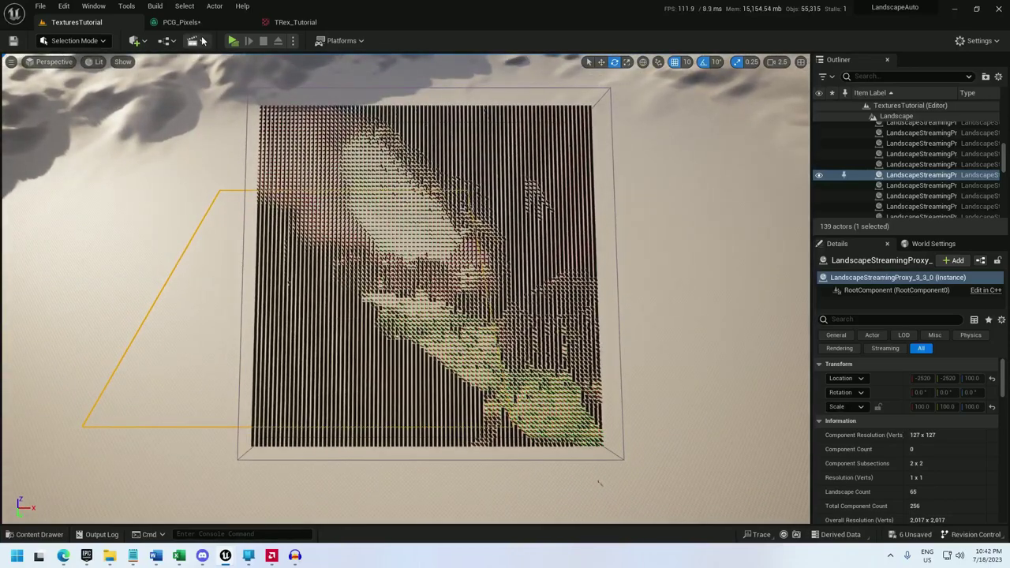
Step: Move the three Static Mesh Spawner nodes in PCG_Pixels farther from the Maths: Multiply nodes to make room between them
click(181, 22)
right_drag(434, 201, 400, 200)
scroll(400, 201, down, 1)
click(577, 146)
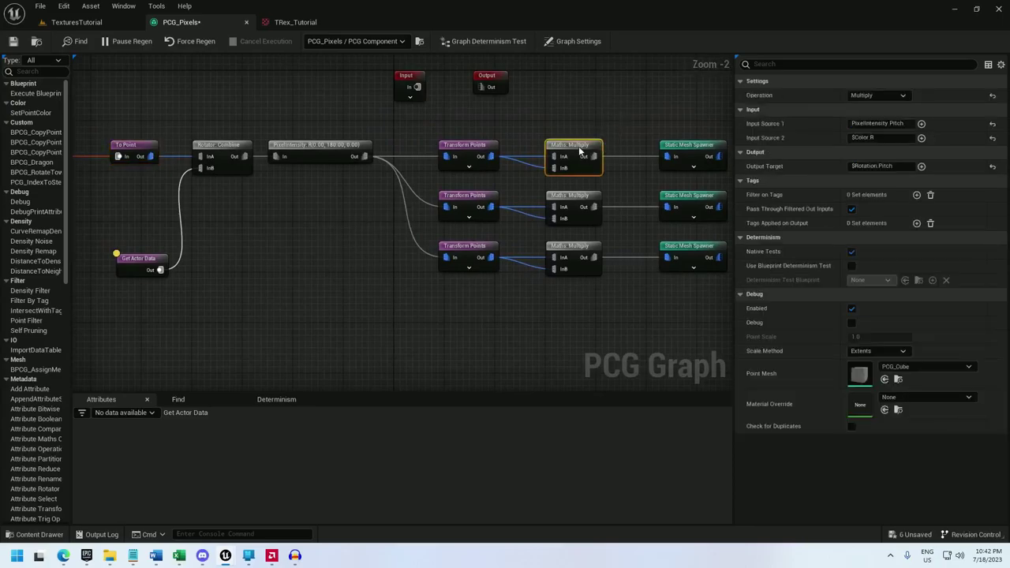
right_drag(609, 257, 293, 271)
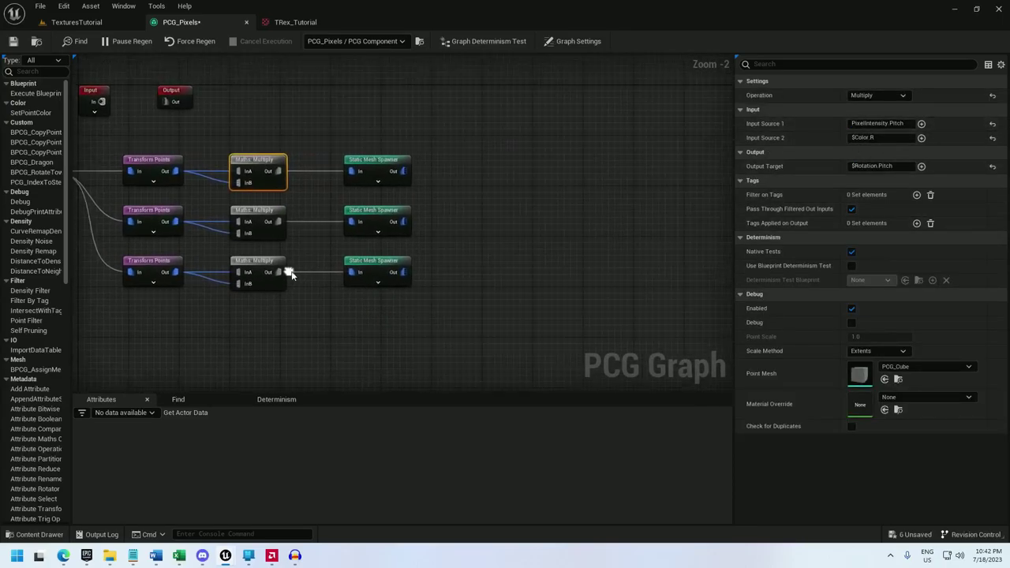
drag(449, 325, 547, 162)
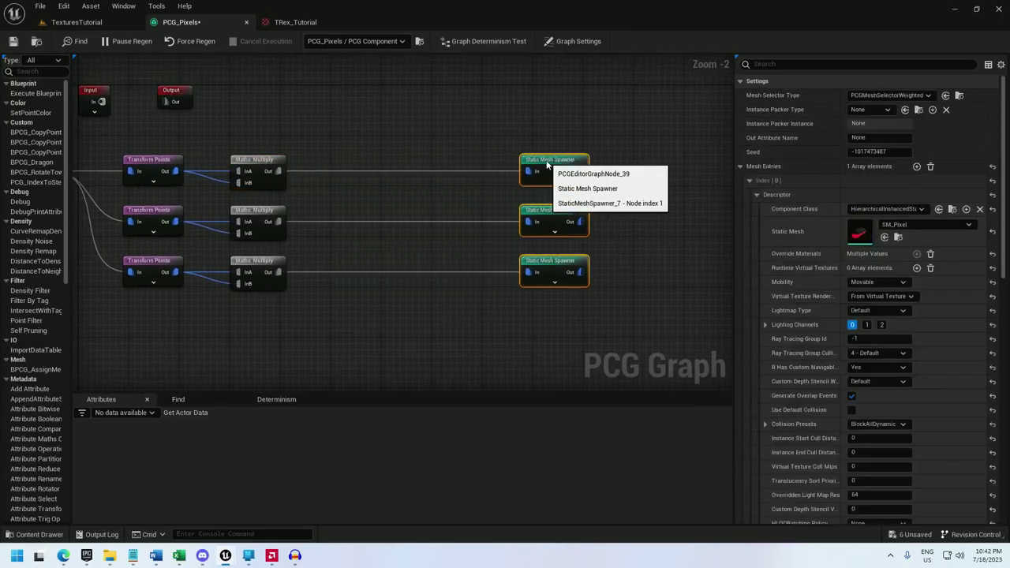
Step: Set the Output Target of the $Color.R Maths: Multiply node to PixelIntensity.Pitch
click(265, 161)
right_drag(244, 162, 488, 168)
right_drag(166, 175, 365, 184)
right_drag(387, 241, 44, 241)
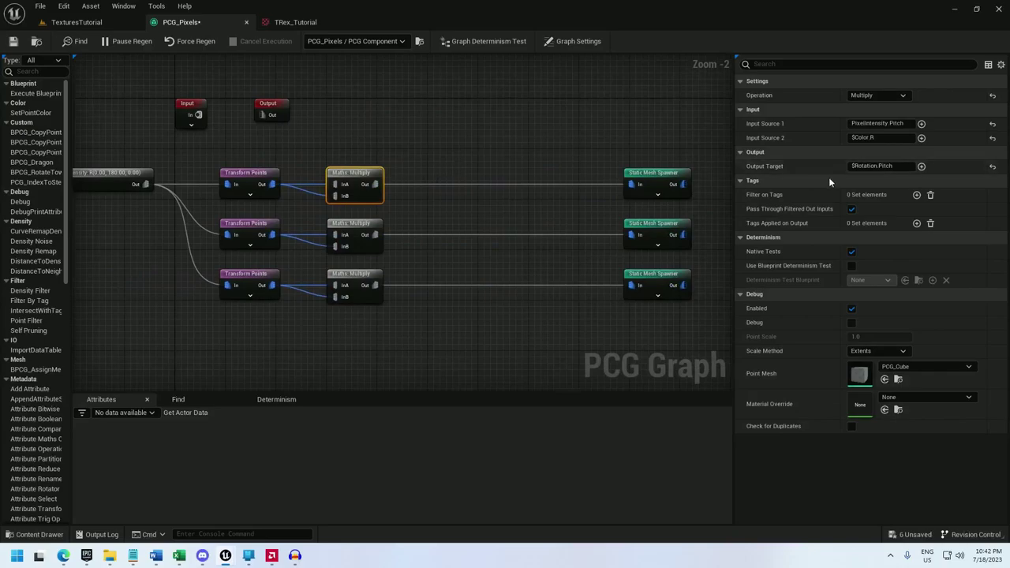
click(881, 124)
key(ctrl+c)
click(876, 165)
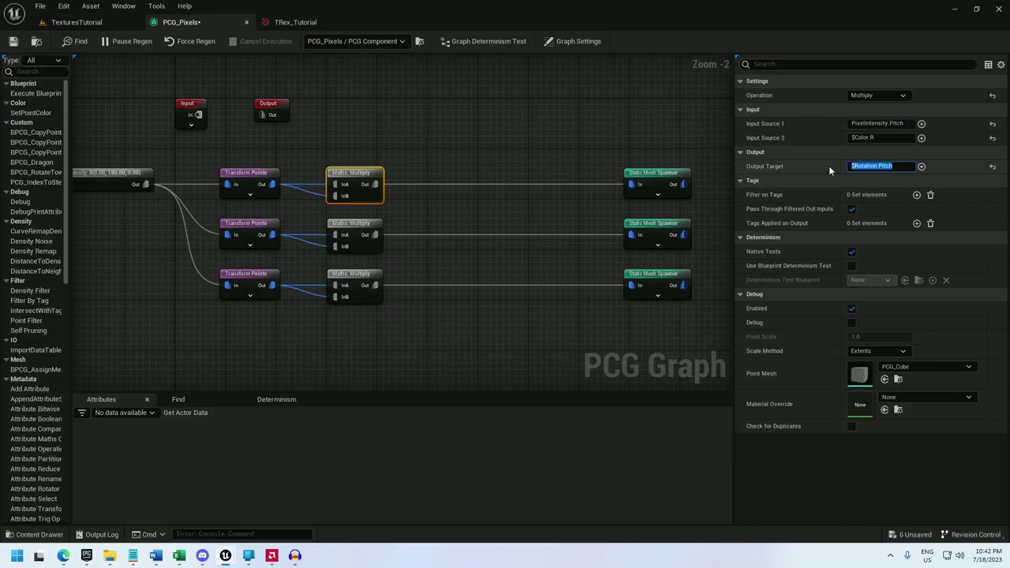
key(ctrl+v)
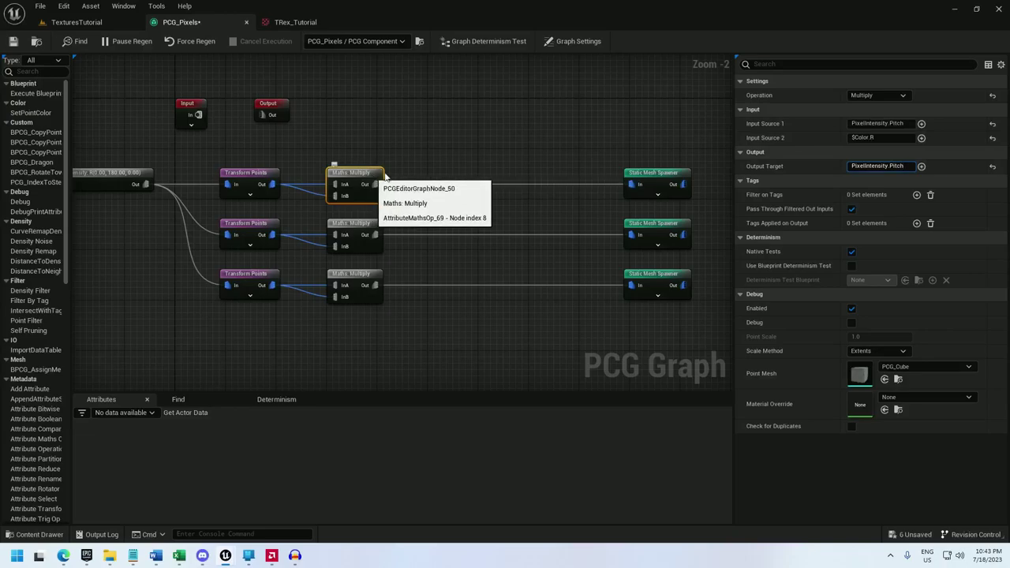
Step: Insert a Rotator: Combine node between the $Color.R Multiply and its Static Mesh Spawner, feeding both inputs from the Multiply output
right_click(447, 180)
text(rotat)
click(468, 223)
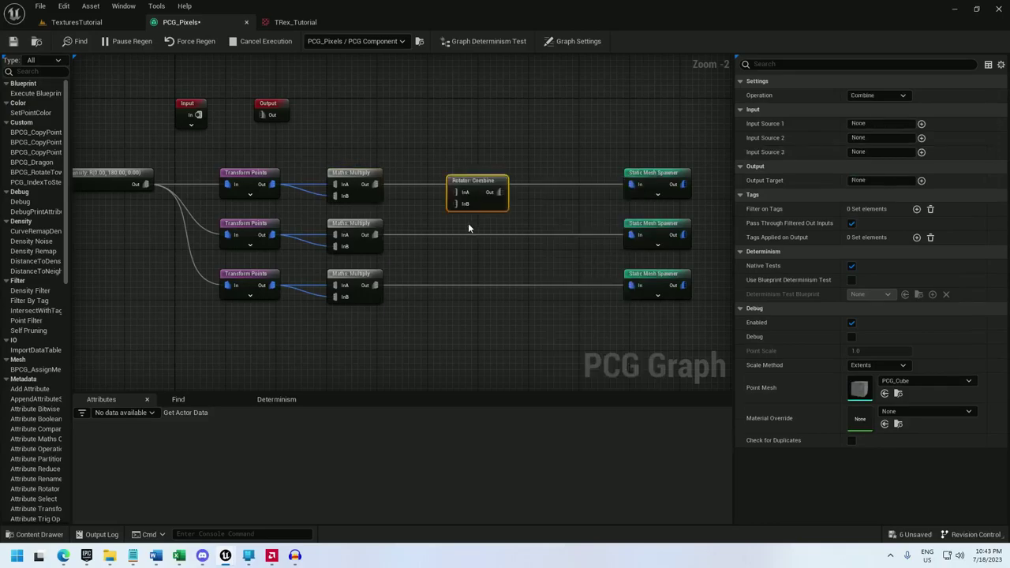
ctrl+drag(631, 184, 373, 184)
drag(560, 190, 631, 188)
drag(465, 195, 375, 185)
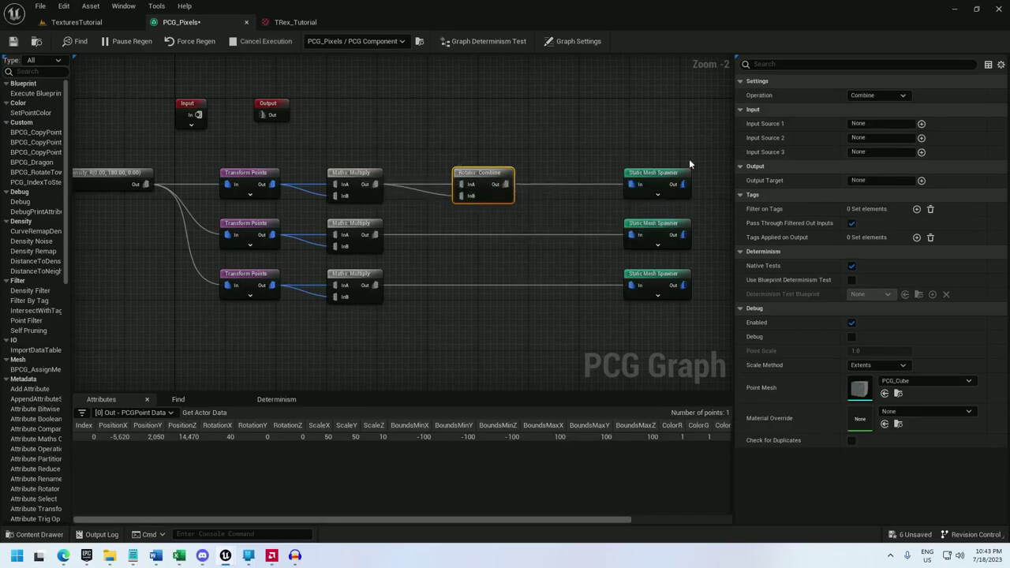
Step: Set the new Rotator: Combine node's inputs to $Rotation and PixelIntensity and its output to $Rotation, and view the level
click(875, 124)
text($Rotation)
key(Tab)
text(PixelIntensity)
key(Tab)
key(Tab)
text($Rot)
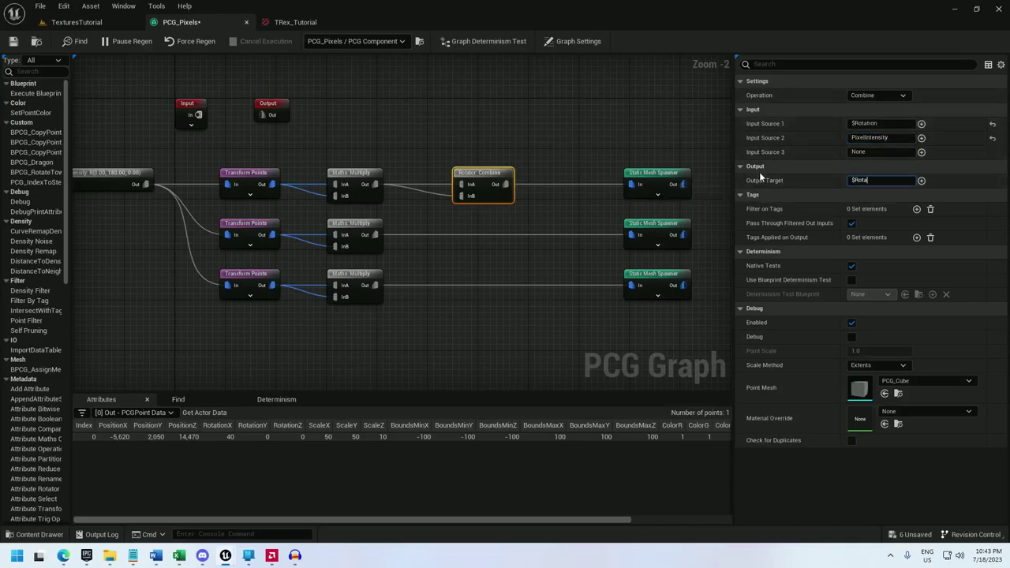
text(ation)
key(Return)
click(118, 22)
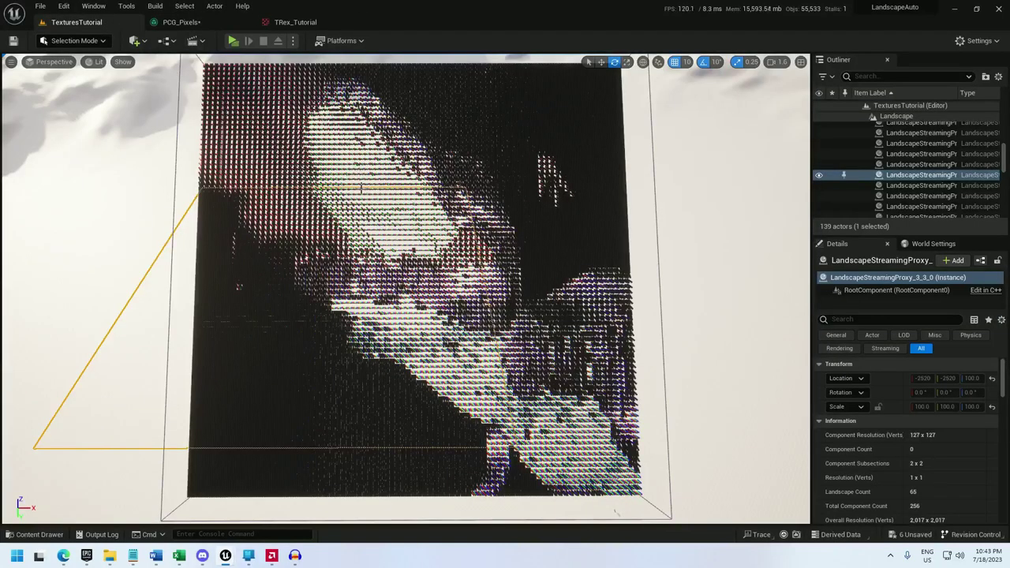
Step: In the PCG_Pixels graph, shift the Rotator: Combine node toward its Static Mesh Spawner and add another Attribute Rotator Op node above it
click(178, 22)
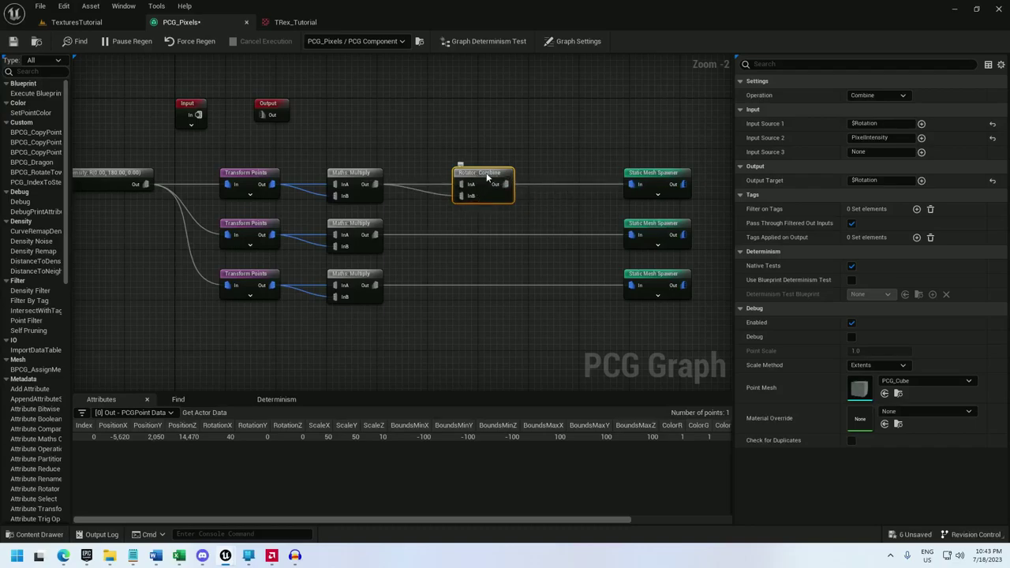
drag(487, 178, 506, 174)
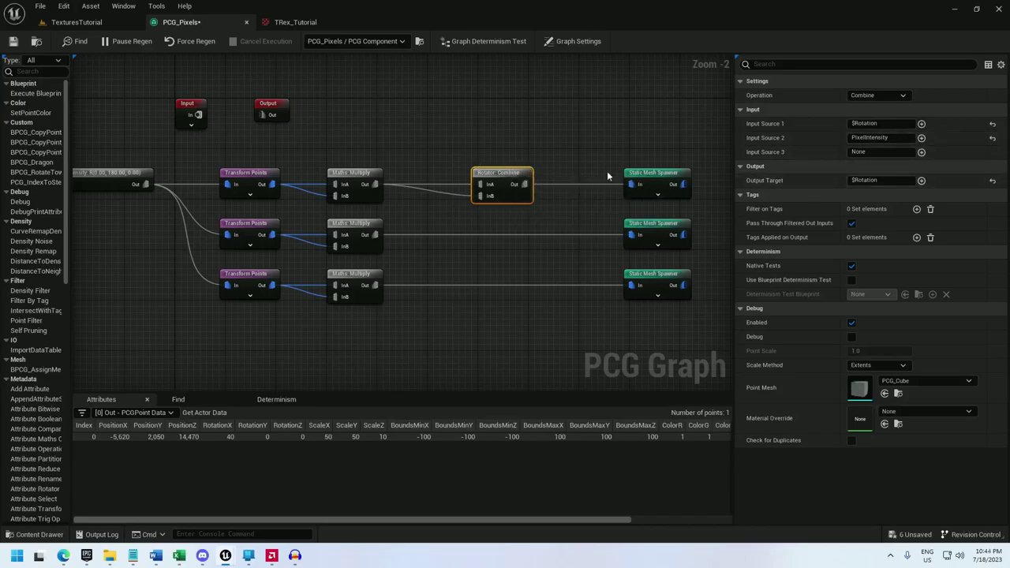
right_click(454, 126)
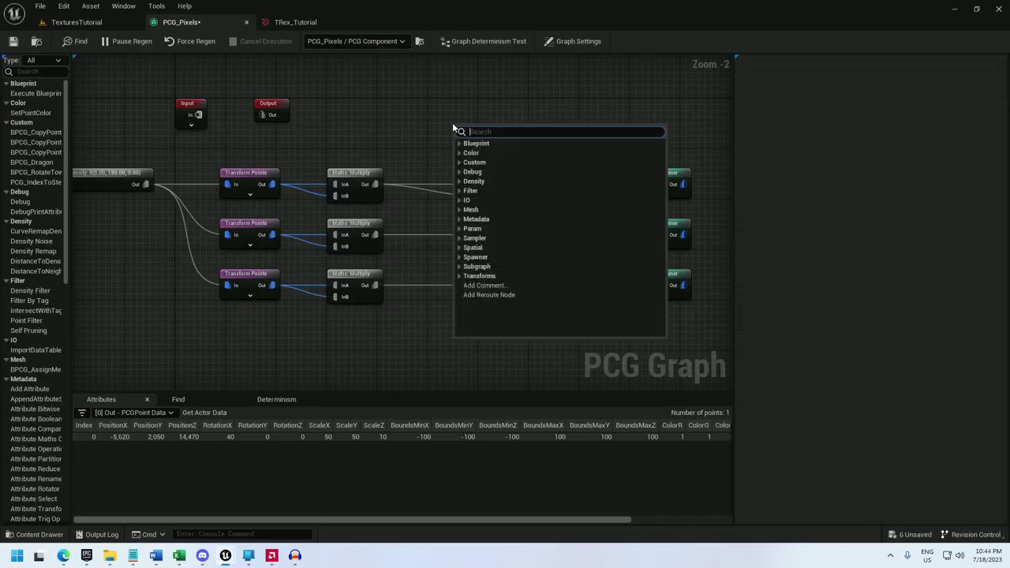
text(rotat)
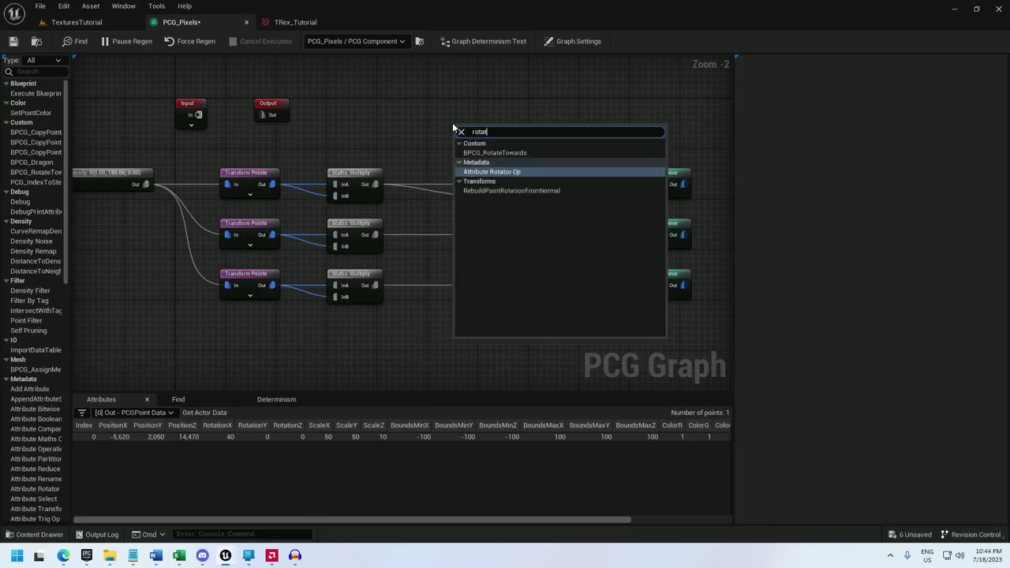
key(Return)
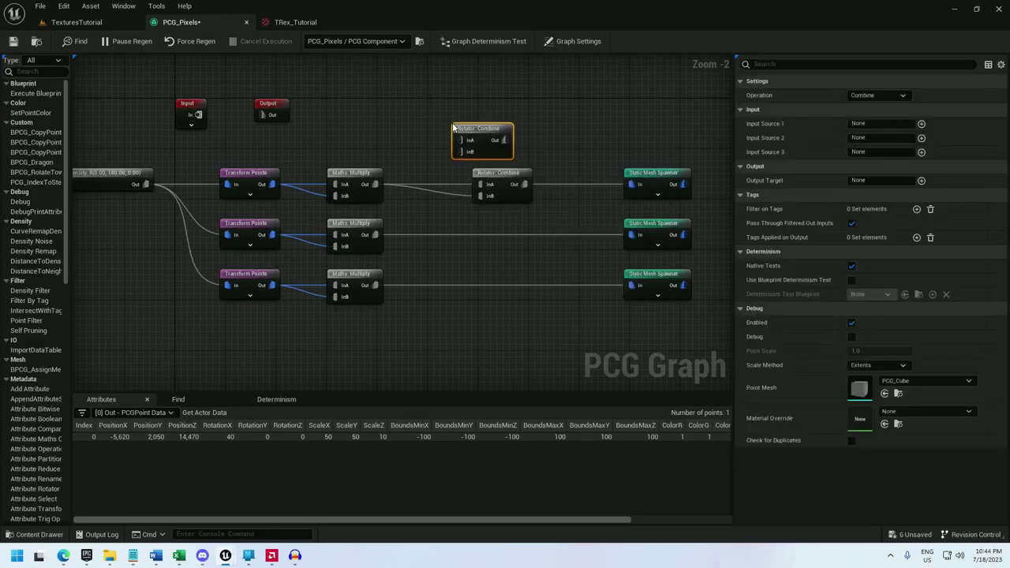
Step: Set the new rotator node's operation to Invert, with $Rotation as both Input Source 1 and Output Target
click(871, 95)
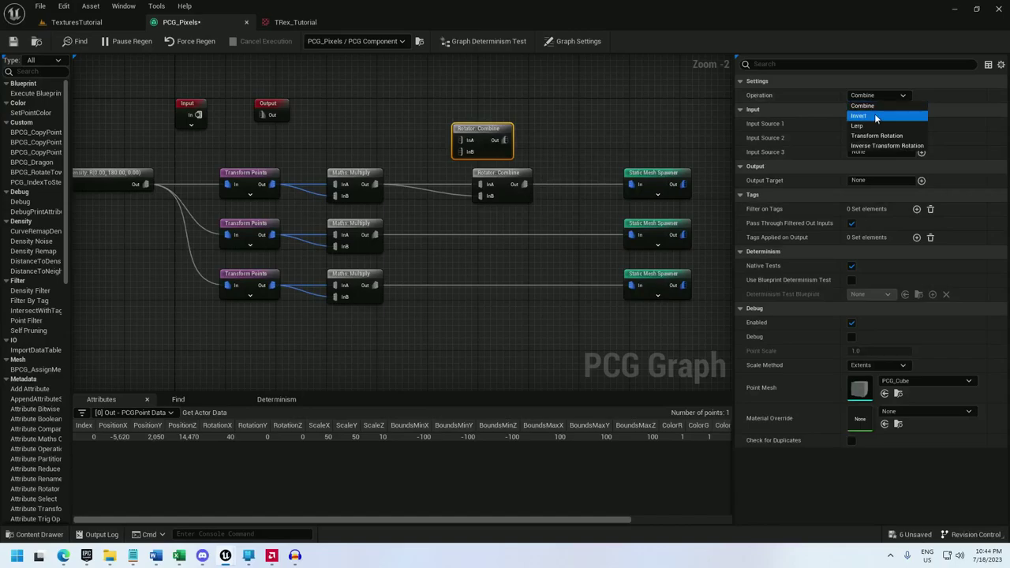
click(874, 114)
text($Rotation)
key(Return)
right_click(774, 126)
click(888, 181)
drag(888, 180, 796, 179)
text($Rotation)
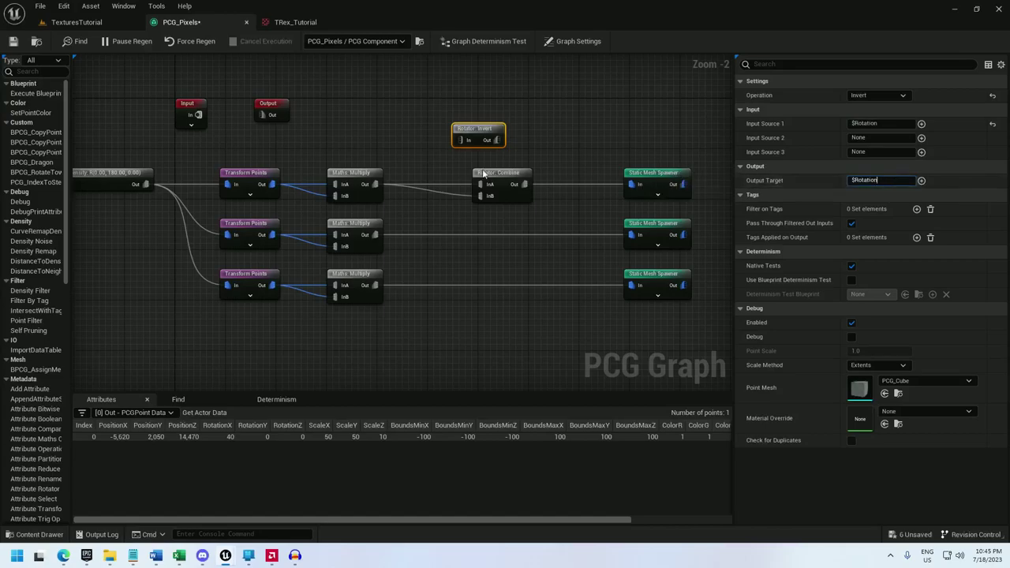
Step: Insert the Rotator: Invert node before Rotator: Combine and a duplicate of it between Combine and the Static Mesh Spawner, and view the level
mouse_move(376, 184)
ctrl+mouse_down()
mouse_move(496, 158)
mouse_move(497, 143)
mouse_move(377, 184)
ctrl+mouse_up()
drag(483, 127, 433, 173)
key(ctrl+d)
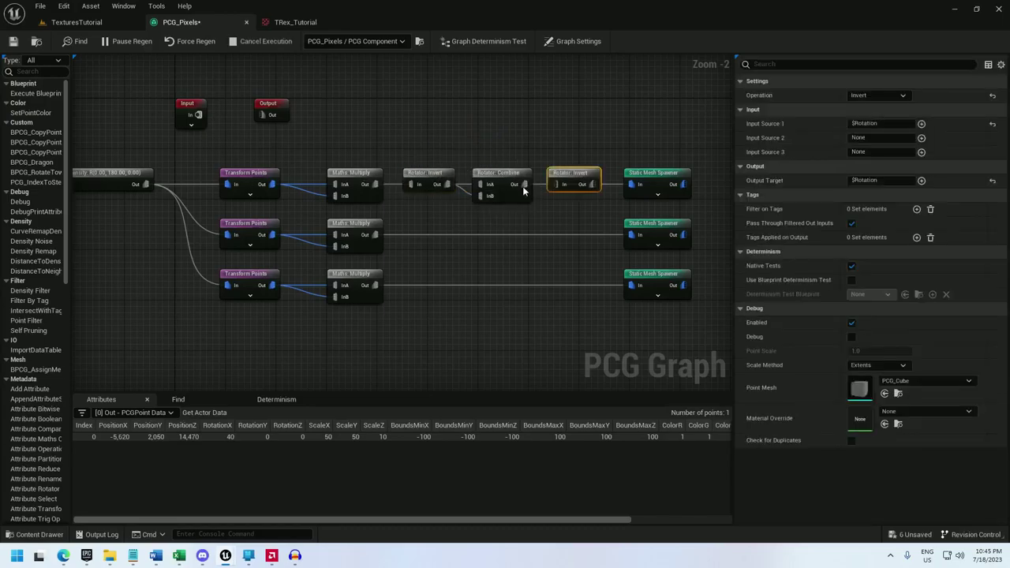
ctrl+drag(524, 184, 592, 186)
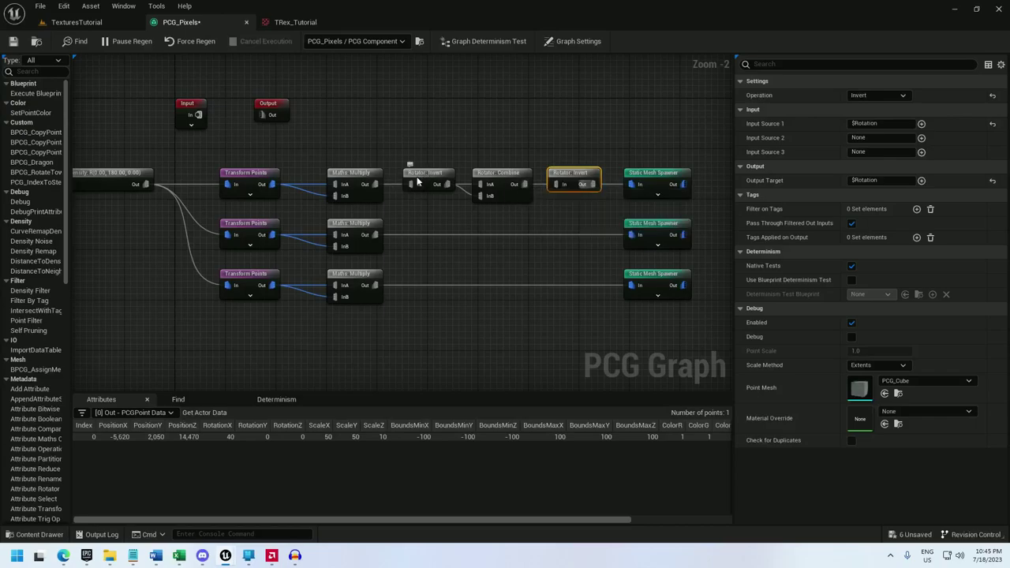
click(497, 173)
click(566, 183)
click(92, 24)
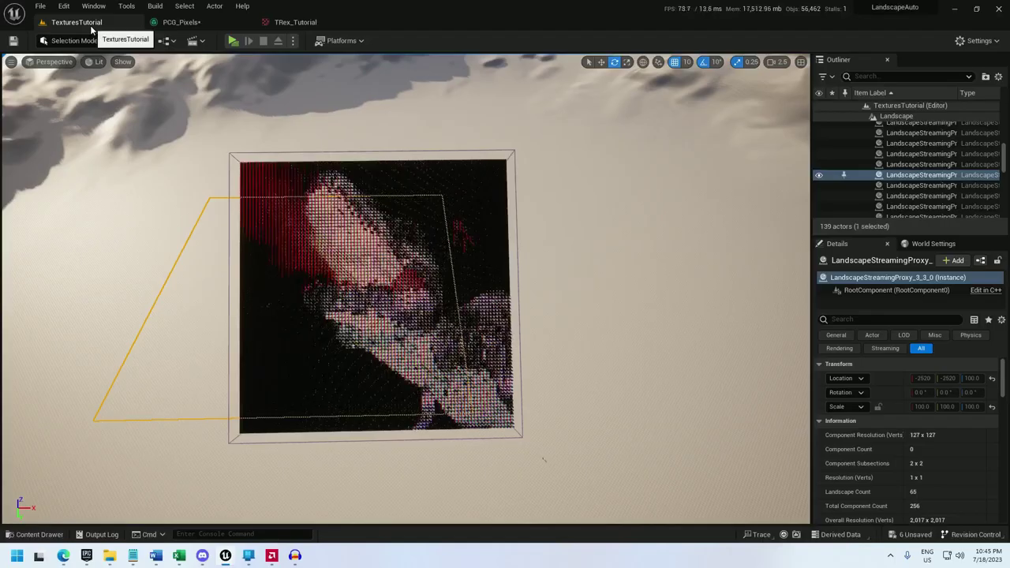
right_drag(388, 134, 367, 149)
key(w)
key(s)
Step: Copy the Invert, Combine, Invert chain into the other two branches, wiring each between its Maths: Multiply and Static Mesh Spawner nodes
click(189, 24)
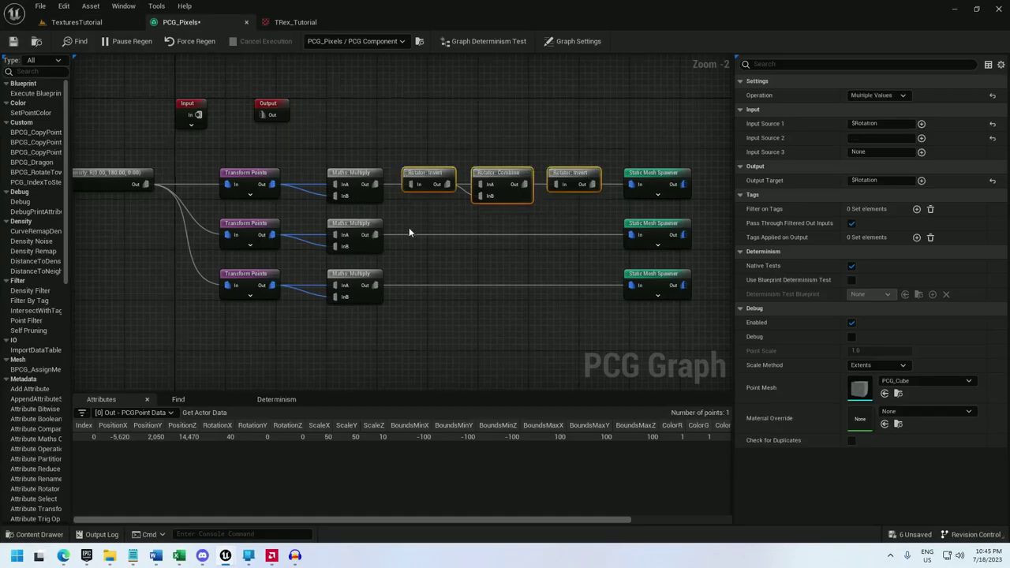
click(414, 284)
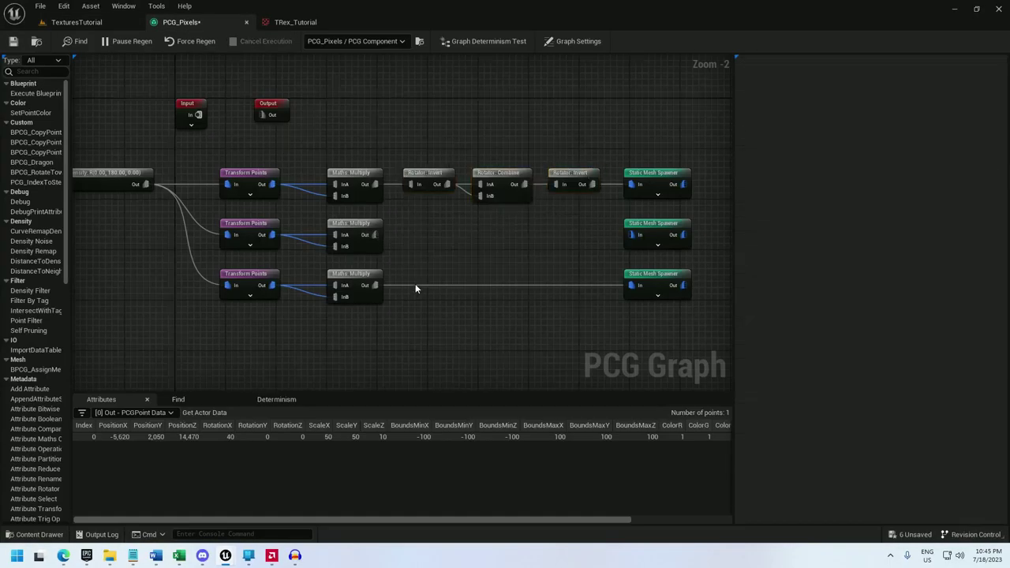
alt+click(415, 286)
key(ctrl+v)
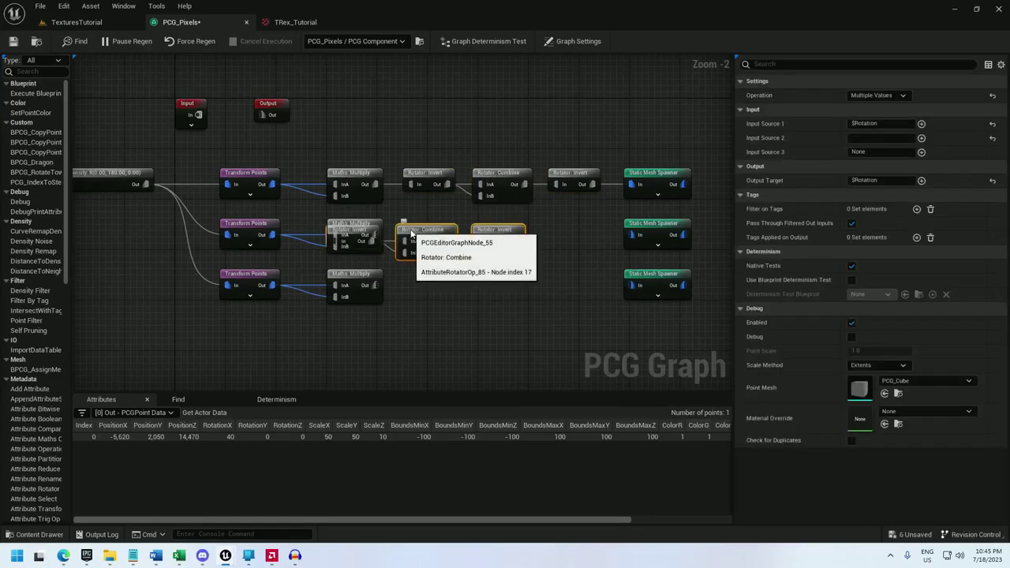
drag(489, 229, 500, 277)
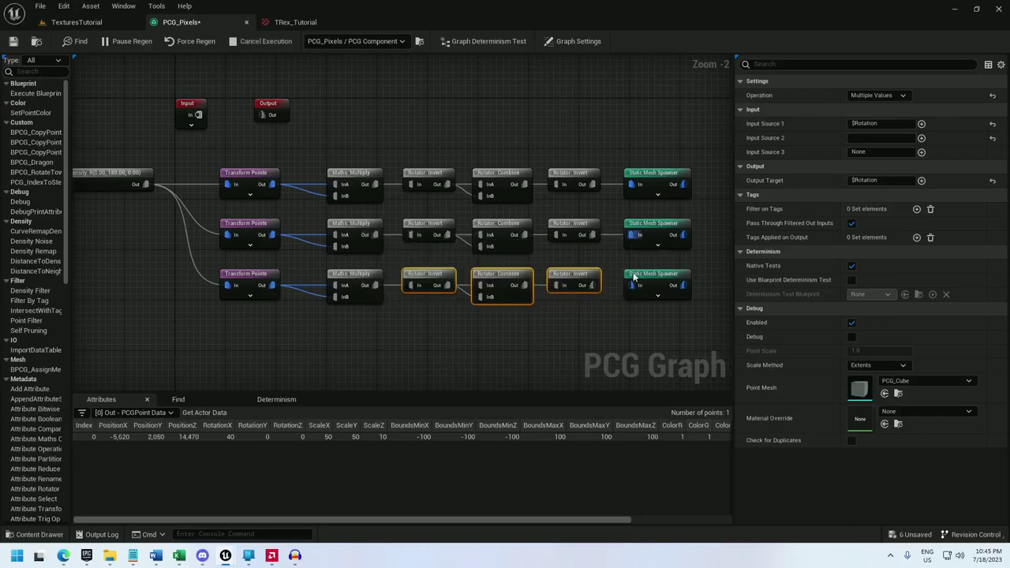
click(601, 321)
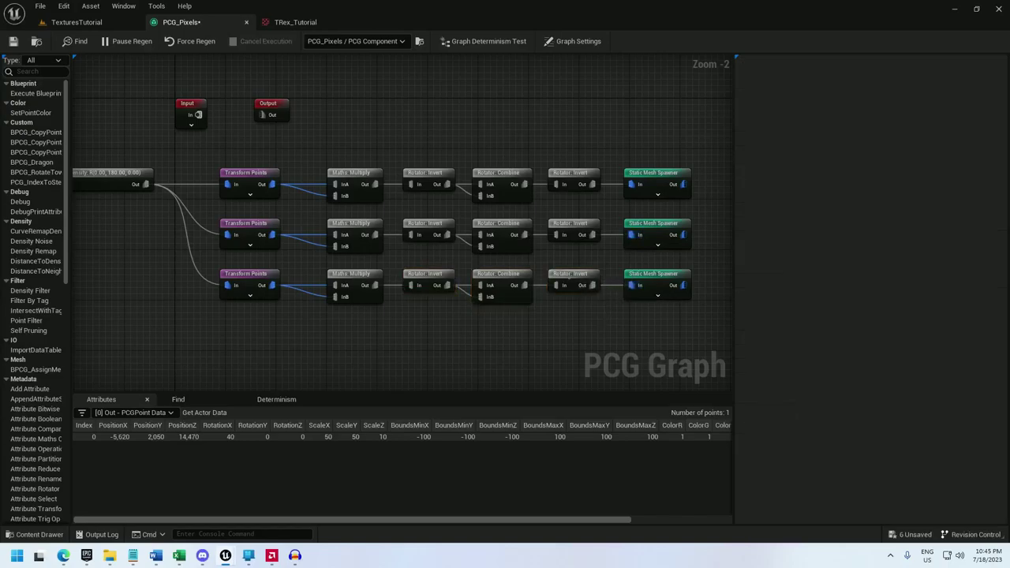
Step: Set the Output Target of the $Color.B and middle-branch Maths: Multiply nodes to PixelIntensity.Pitch
click(355, 278)
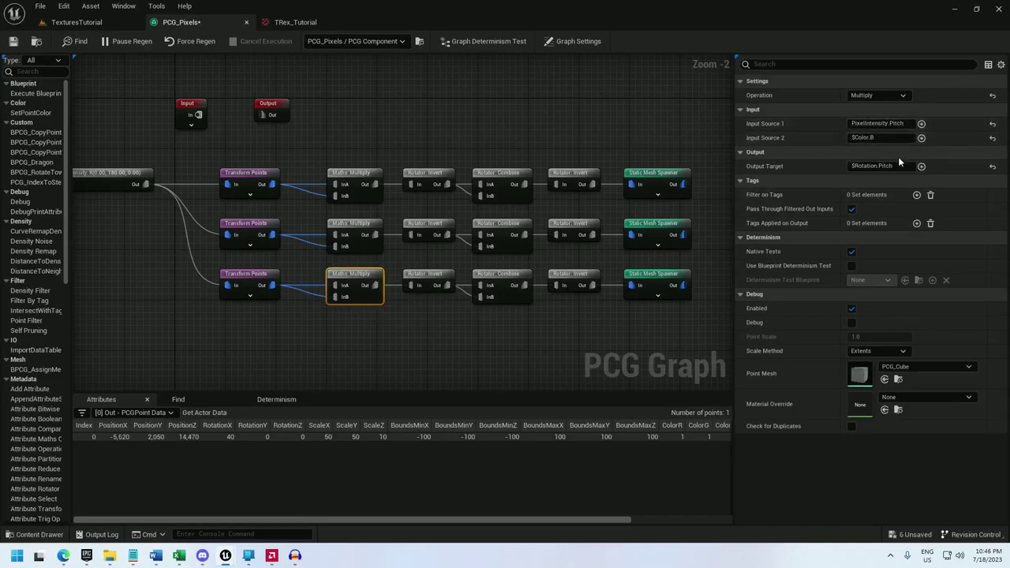
drag(908, 123, 841, 124)
key(ctrl+c)
drag(897, 166, 787, 166)
key(ctrl+v)
click(371, 224)
click(462, 134)
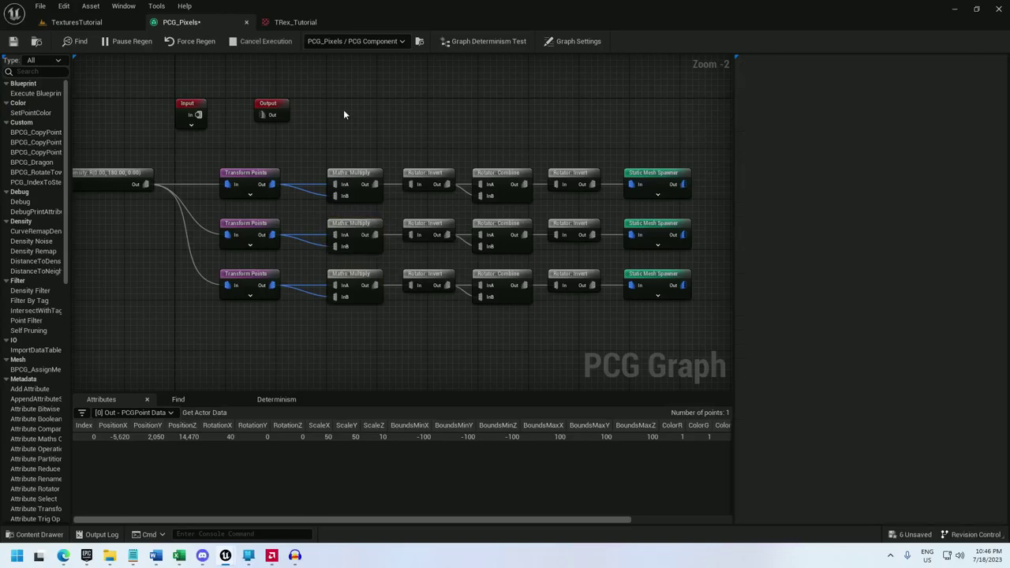
Step: Scale the PCG_Pixels volume in the TexturesTutorial level up to 81.25 in X and Y
click(77, 22)
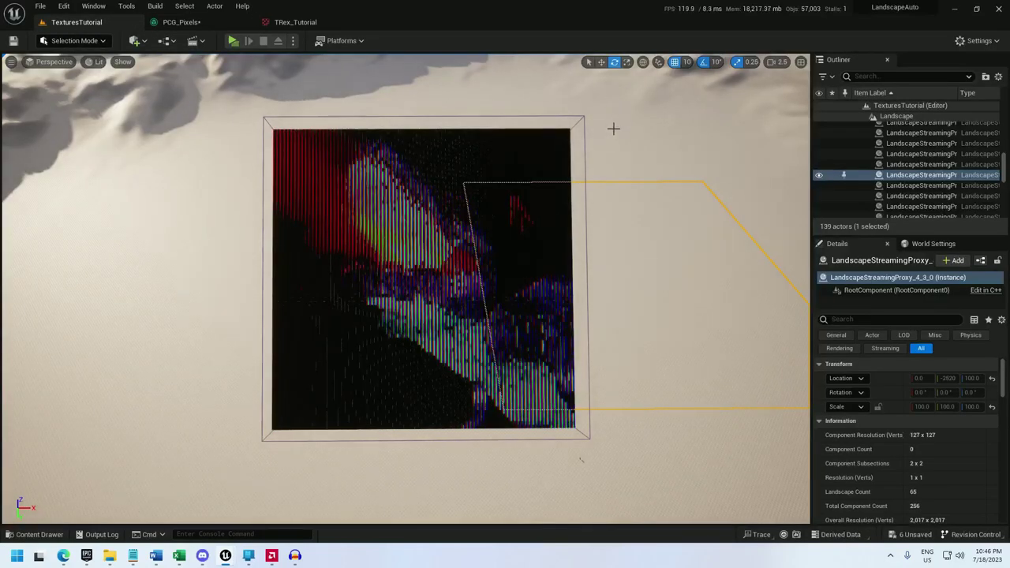
right_drag(587, 161, 581, 163)
key(s)
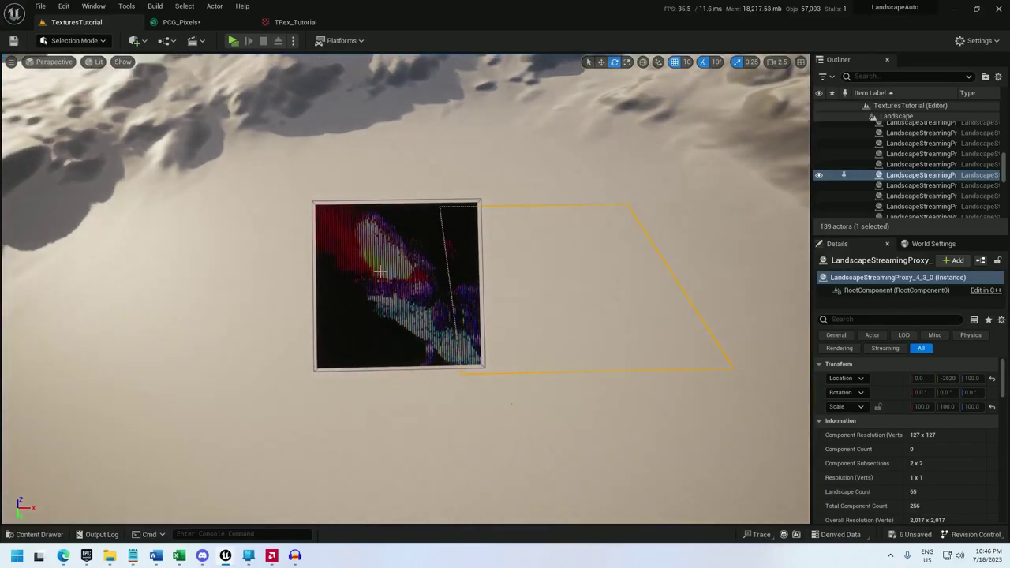
click(380, 272)
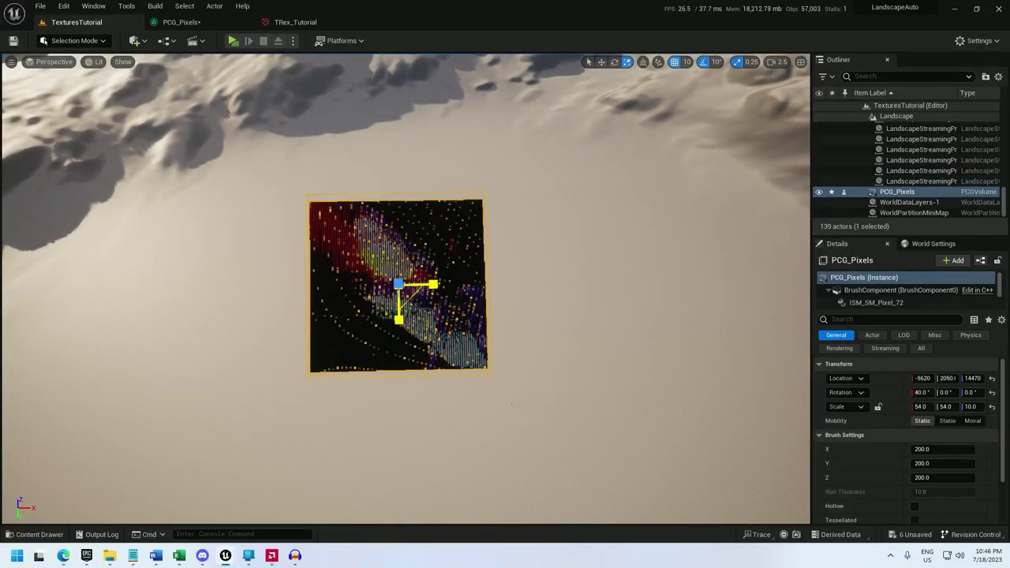
drag(406, 297, 252, 190)
click(573, 212)
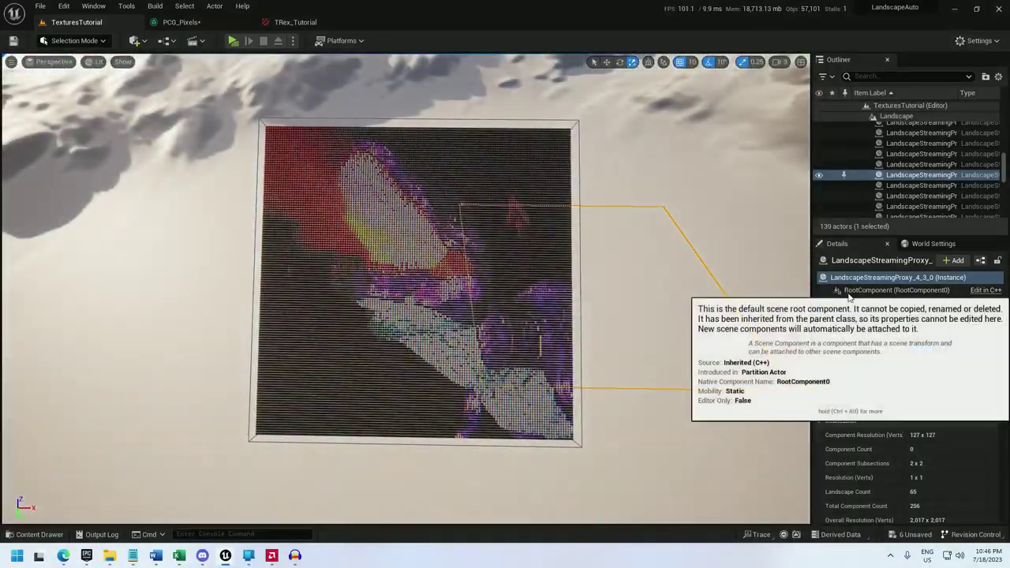
Step: Clean up and regenerate the PCG component of the PCG_Pixels volume
click(532, 250)
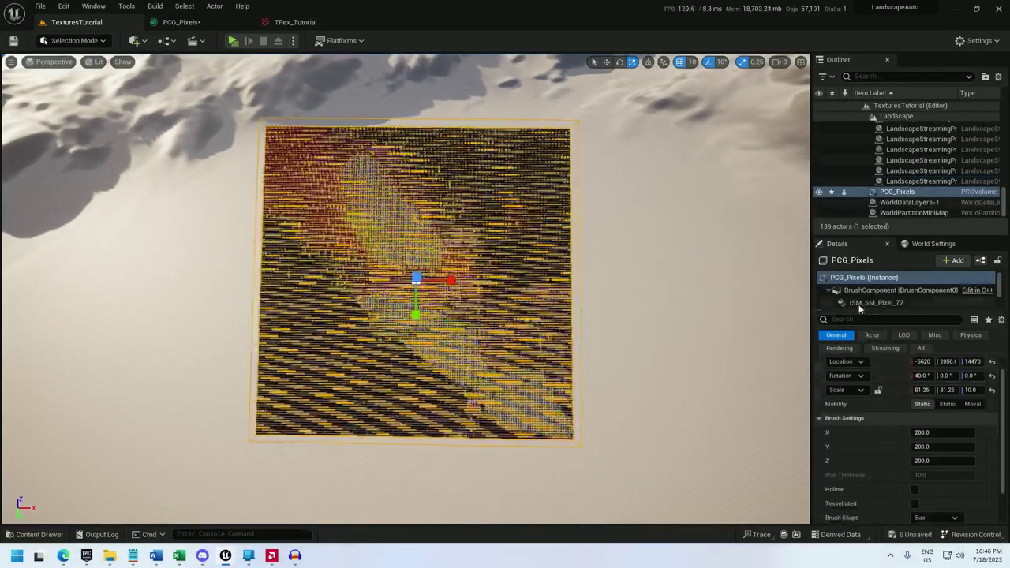
scroll(900, 293, down, 2)
click(895, 301)
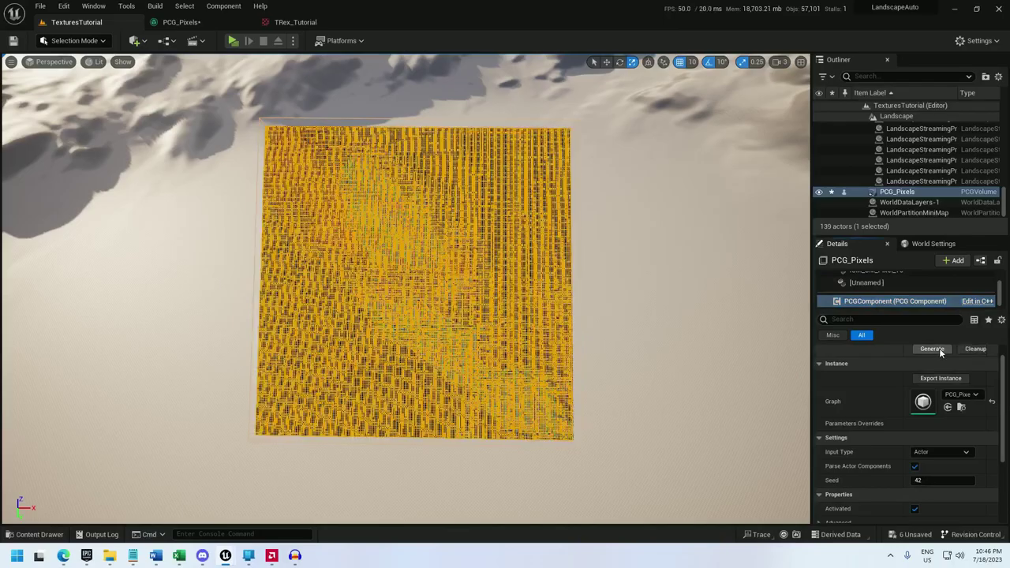
click(932, 349)
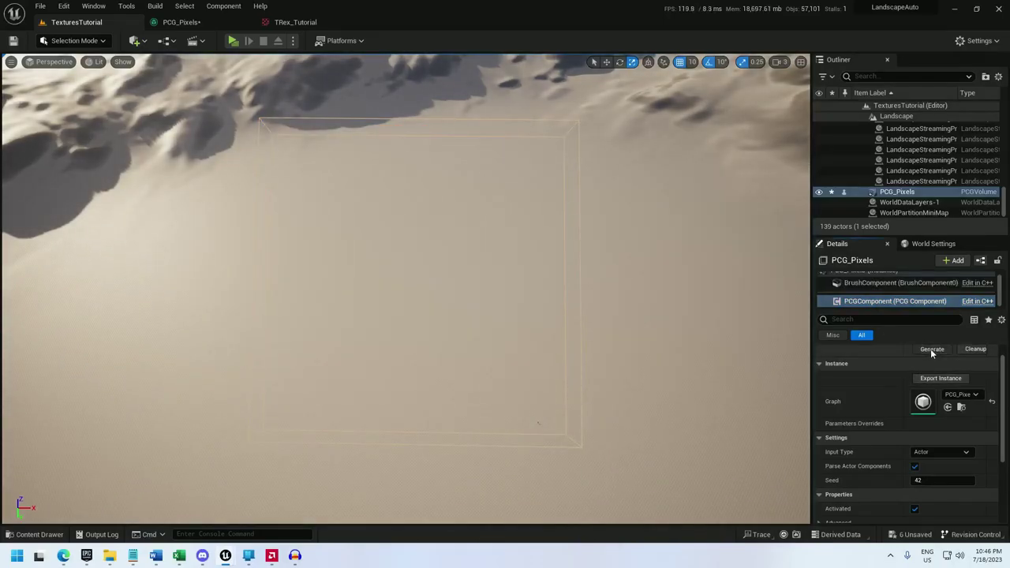
click(930, 349)
Step: Examine the rotated red, green and blue pixel meshes up close and from a distance
click(611, 282)
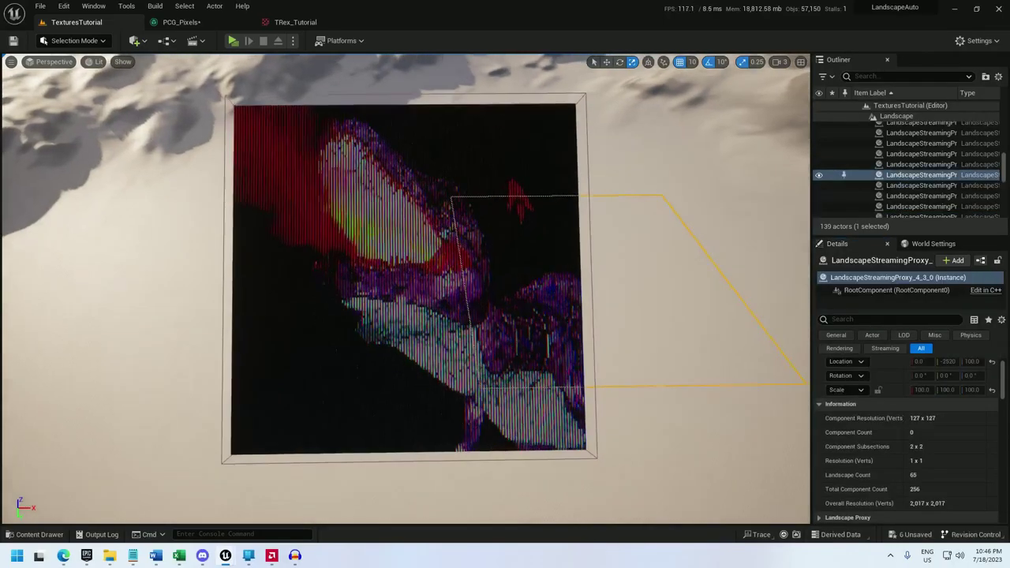
key(w)
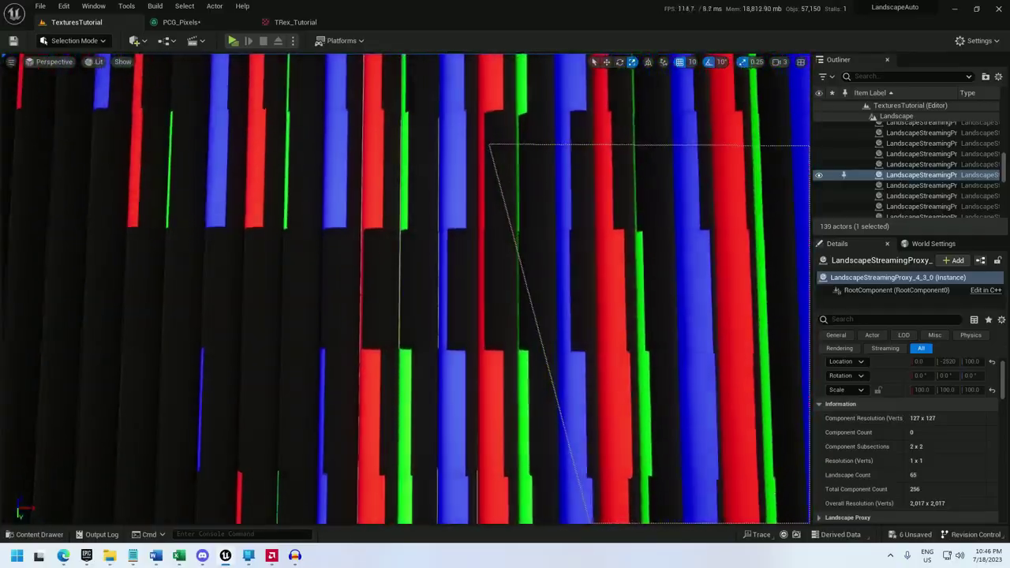
right_drag(404, 288, 407, 378)
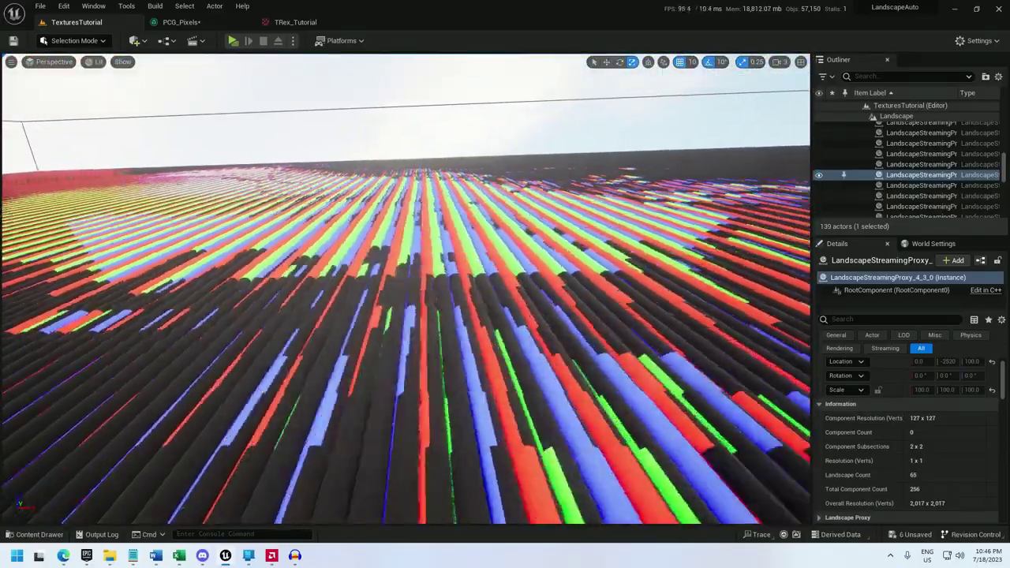
key(w)
key(s)
key(w)
key(s)
key(s)
Step: Hide the DirectionalLight in the level
scroll(600, 280, up, 4)
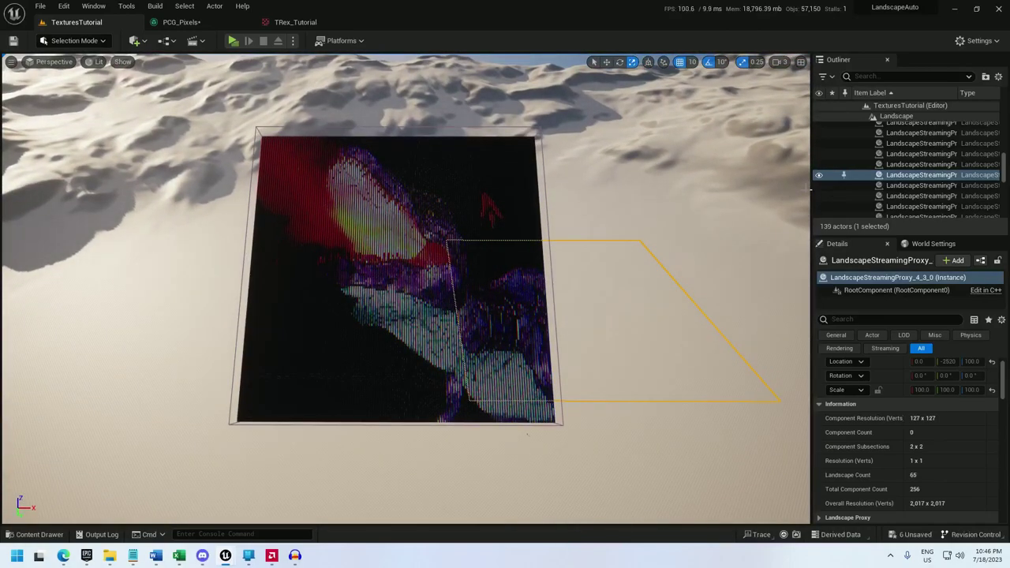
scroll(836, 190, up, 10)
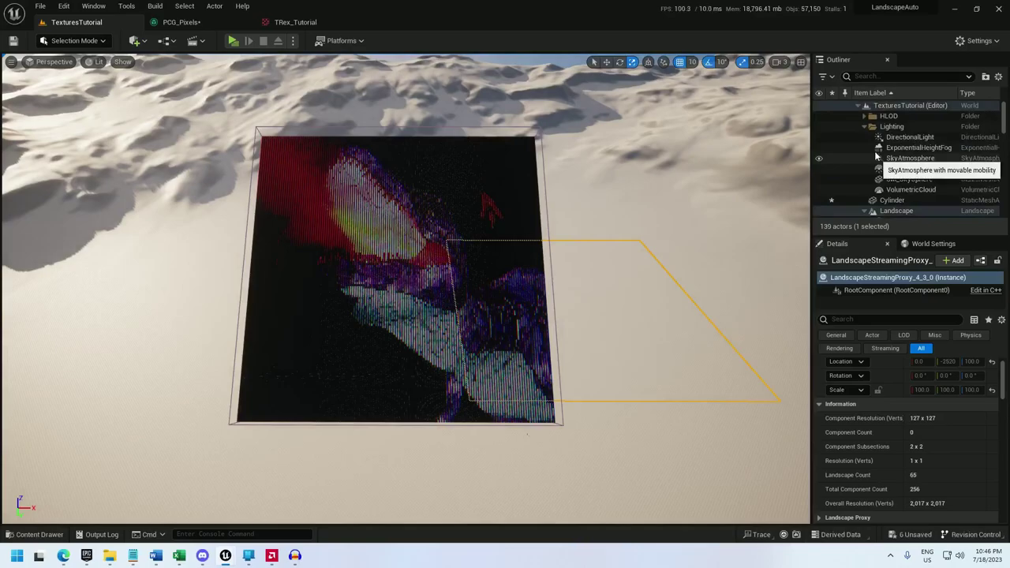
click(818, 138)
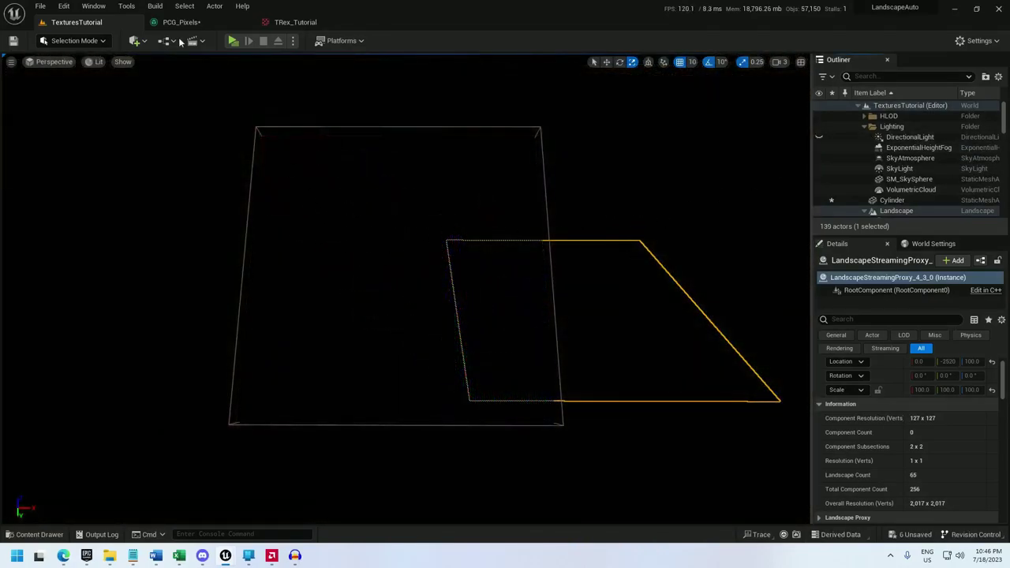
Step: Open the MI_PixelBlue, MI_PixelGreen and MI_PixelRed material instances and give MI_PixelRed a red EmissiveColor
click(35, 534)
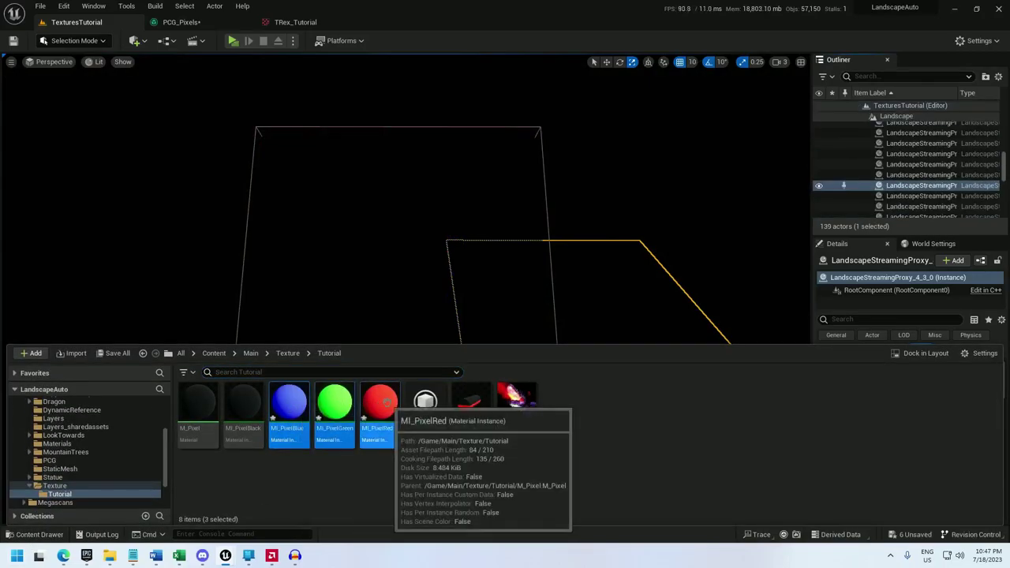
double_click(379, 402)
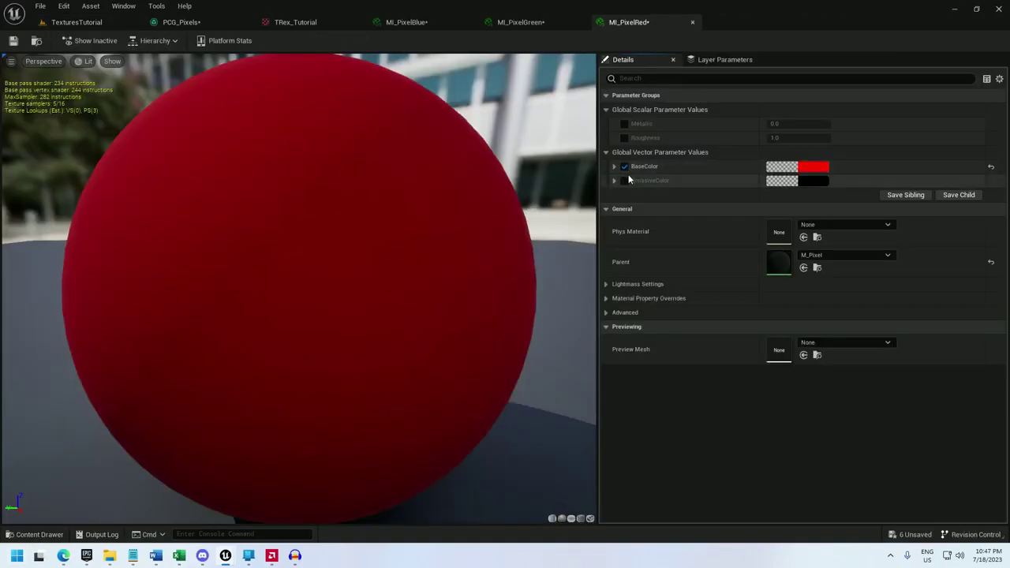
click(812, 181)
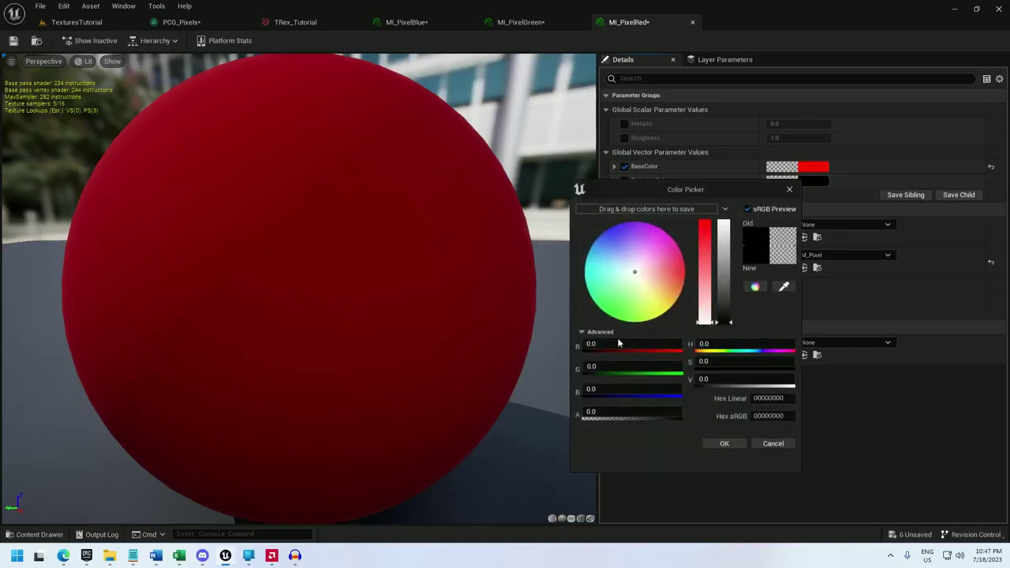
drag(591, 344, 611, 343)
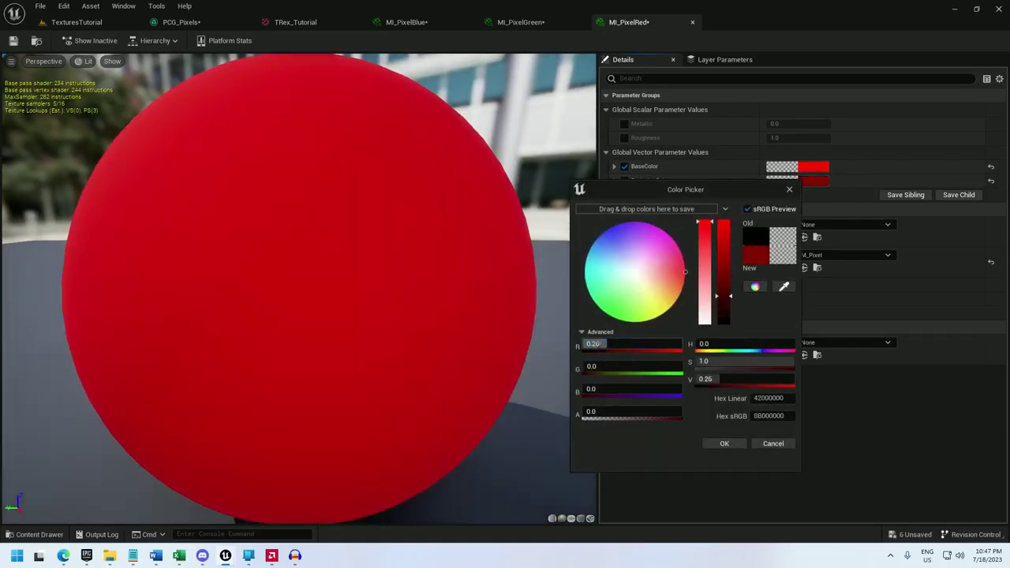
click(723, 446)
Step: Give the MI_PixelGreen material instance a medium green EmissiveColor
click(517, 22)
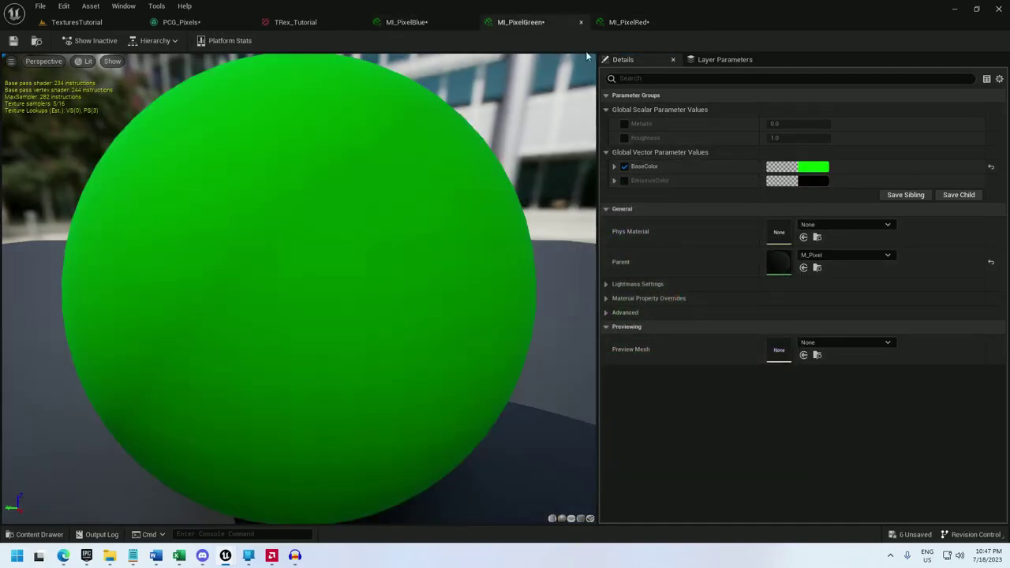
click(800, 183)
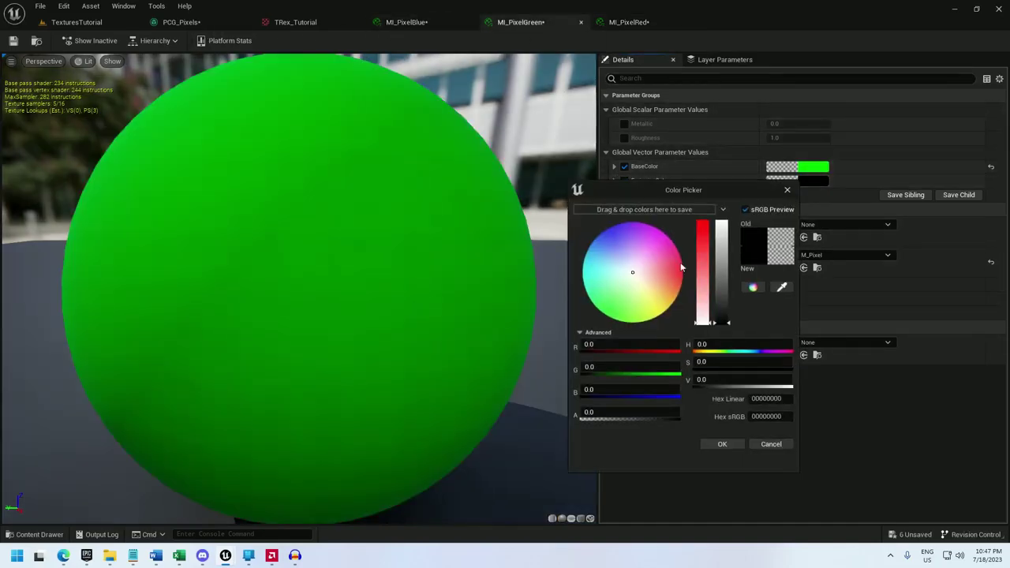
click(723, 444)
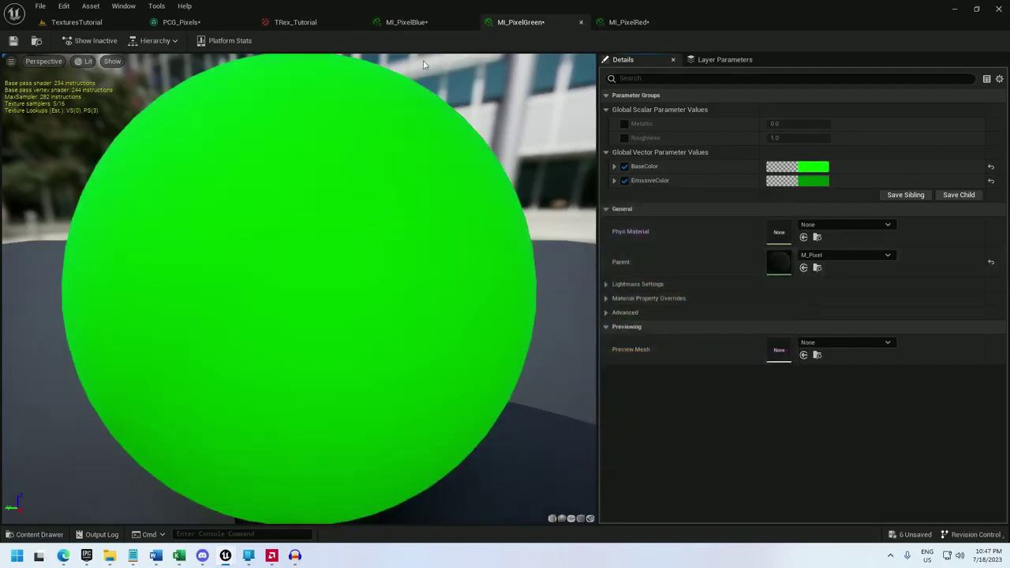
Step: Give the MI_PixelBlue material instance a blue EmissiveColor with a blue value of 0.25
click(406, 22)
click(818, 182)
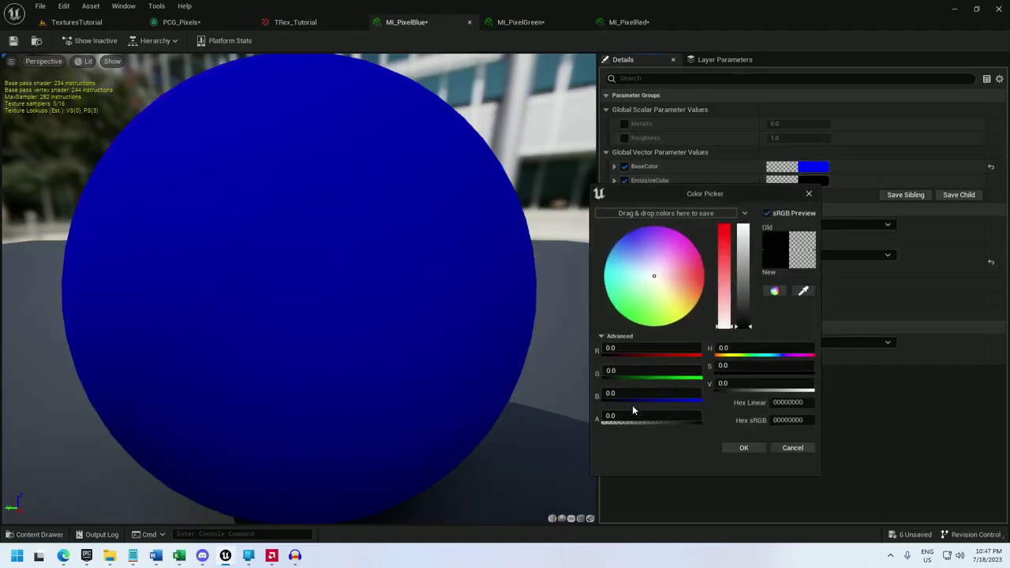
click(735, 444)
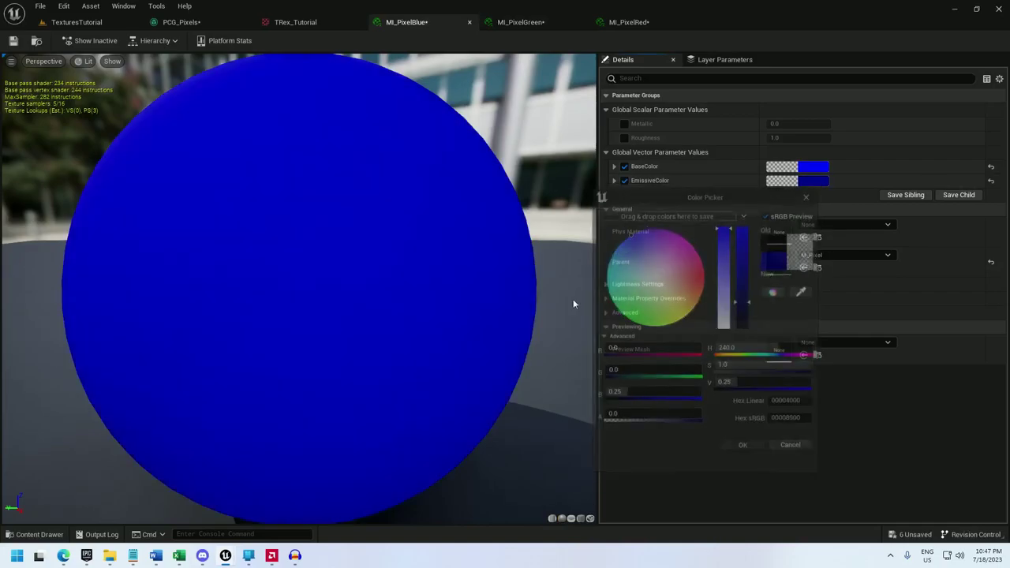
Step: Examine the emissive pixel image in the TexturesTutorial level from both of its sides
click(91, 24)
click(593, 183)
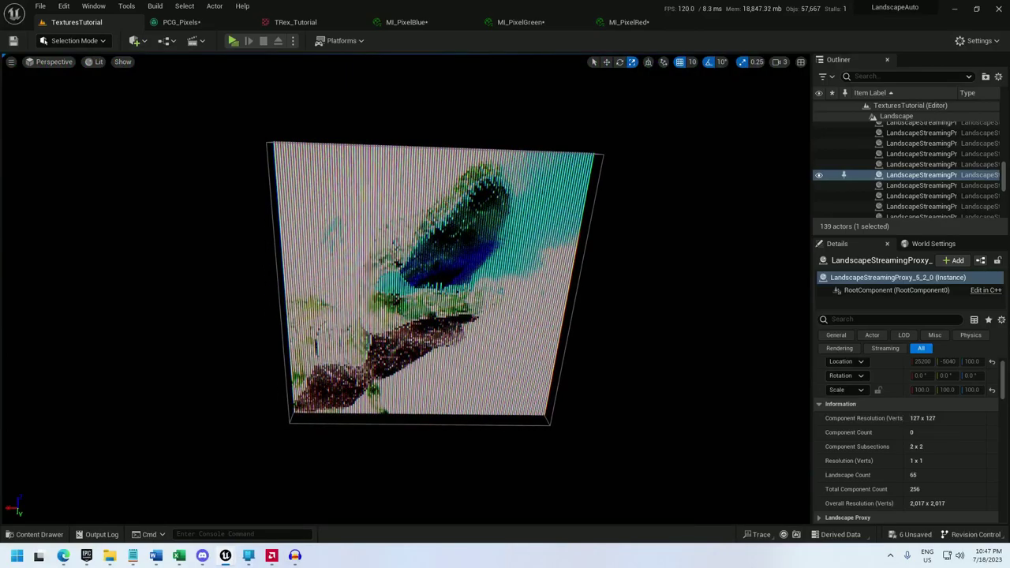
right_drag(505, 284, 193, 303)
key(s)
key(w)
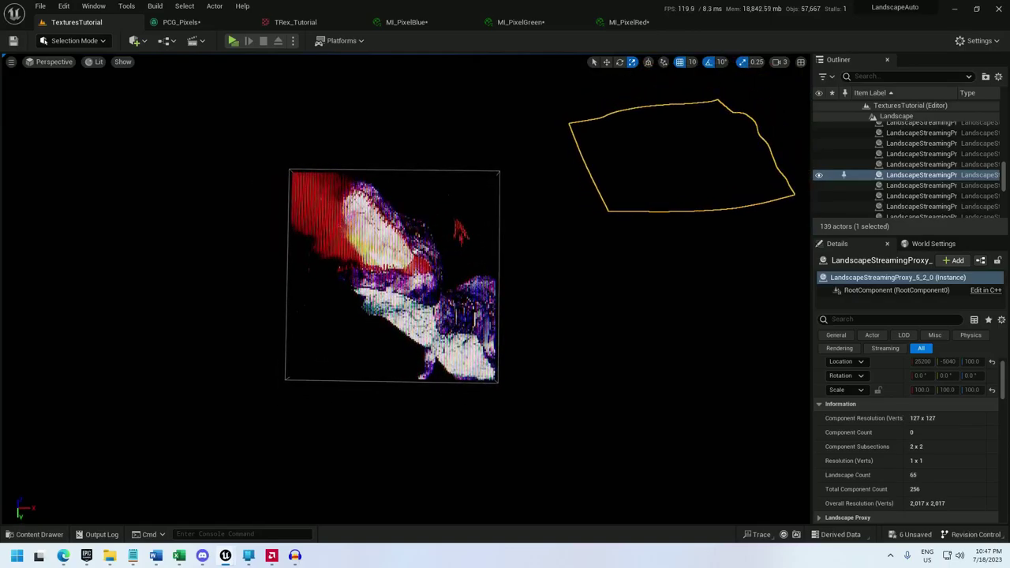